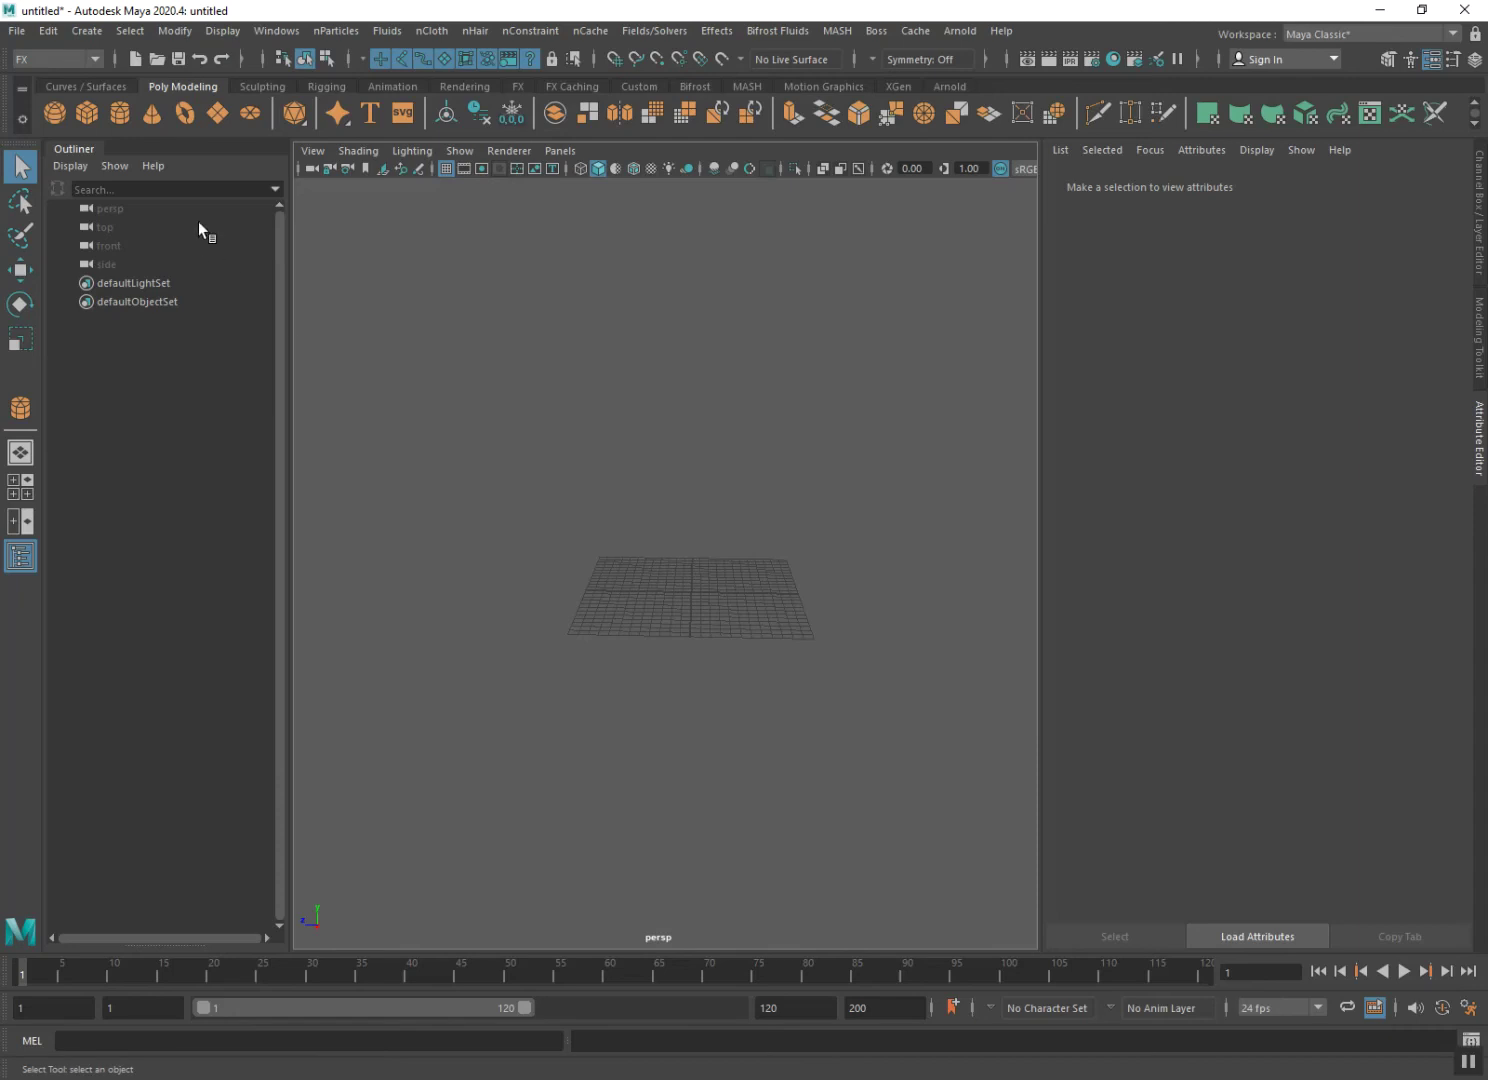
# - Draw a large polygon plane across the grid and stretch it wider along X
pyautogui.click(216, 113)
pyautogui.keyDown('alt'); pyautogui.moveTo(640, 716); pyautogui.dragTo(639, 729); pyautogui.keyUp('alt')
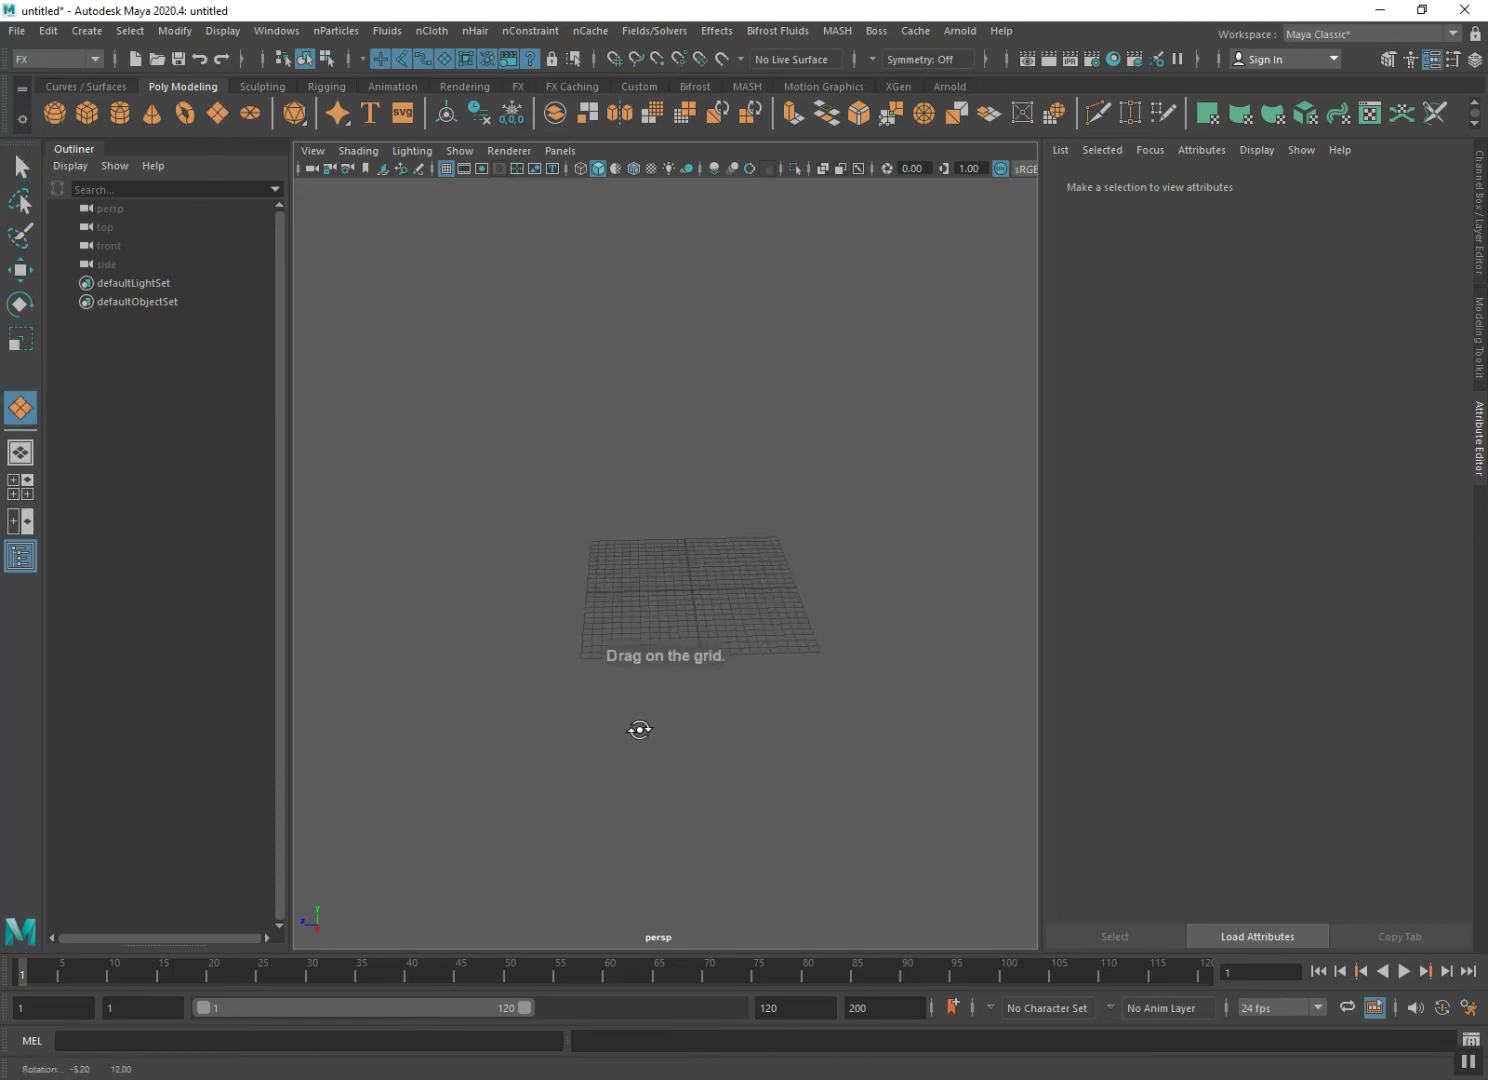
pyautogui.moveTo(525, 474)
pyautogui.mouseDown()
pyautogui.moveTo(862, 731)
pyautogui.moveTo(928, 768)
pyautogui.moveTo(1010, 748)
pyautogui.mouseUp()
pyautogui.moveTo(640, 583); pyautogui.dragTo(626, 578)
pyautogui.press('w')
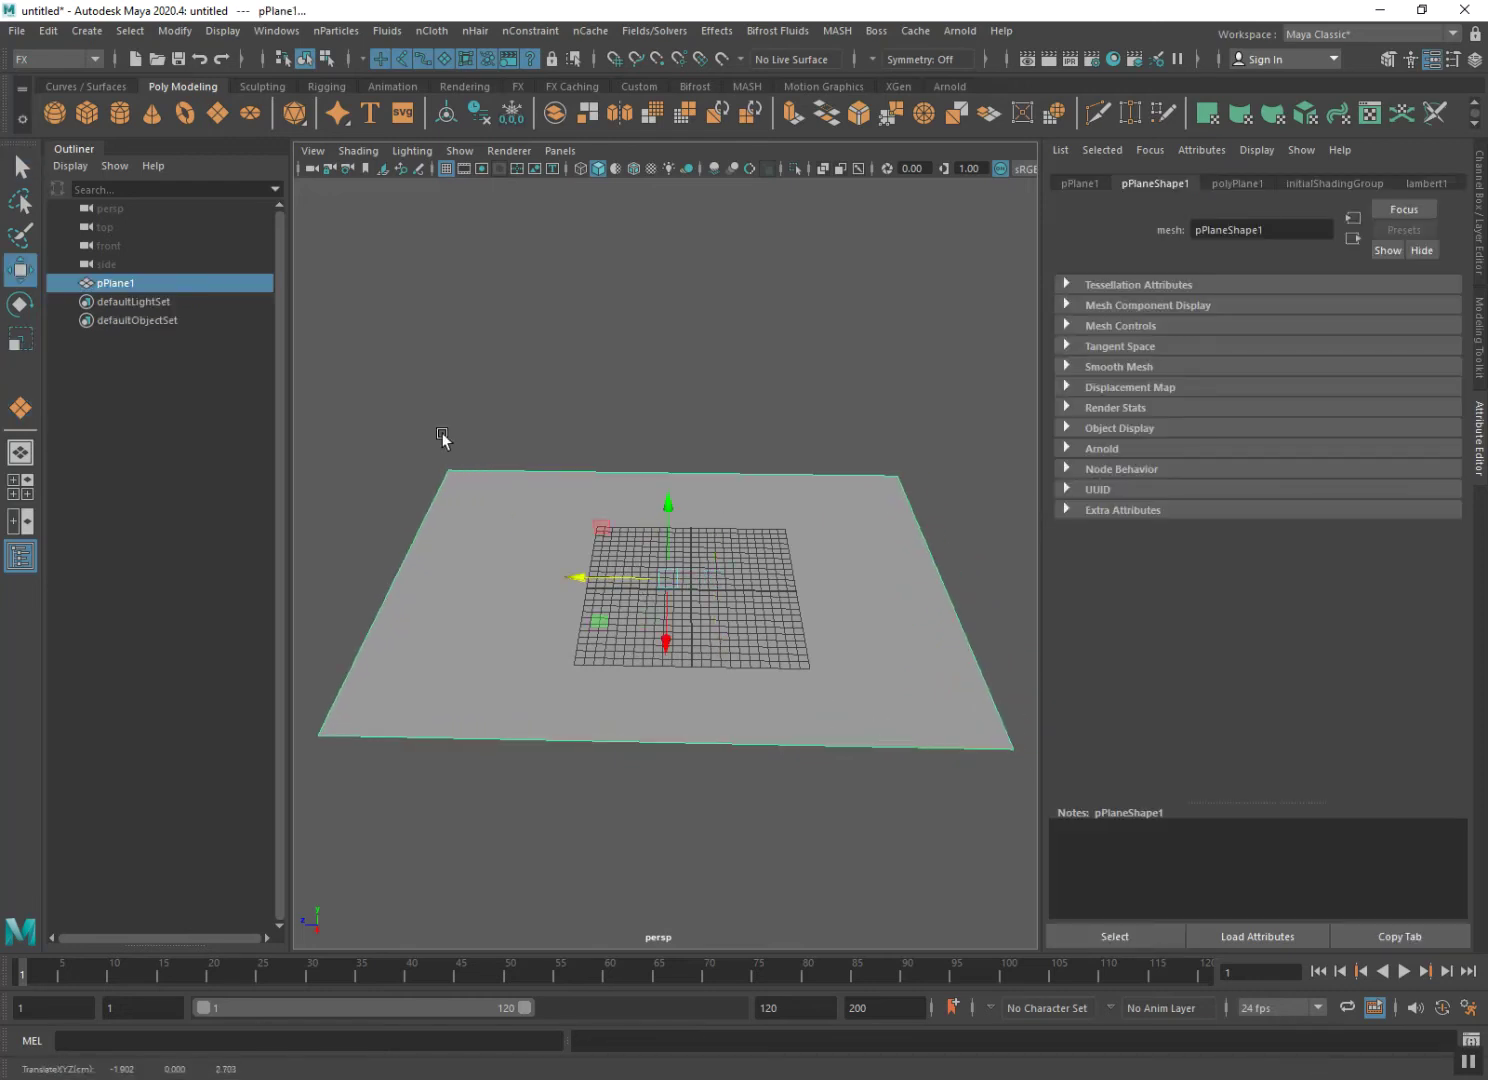
pyautogui.click(88, 118)
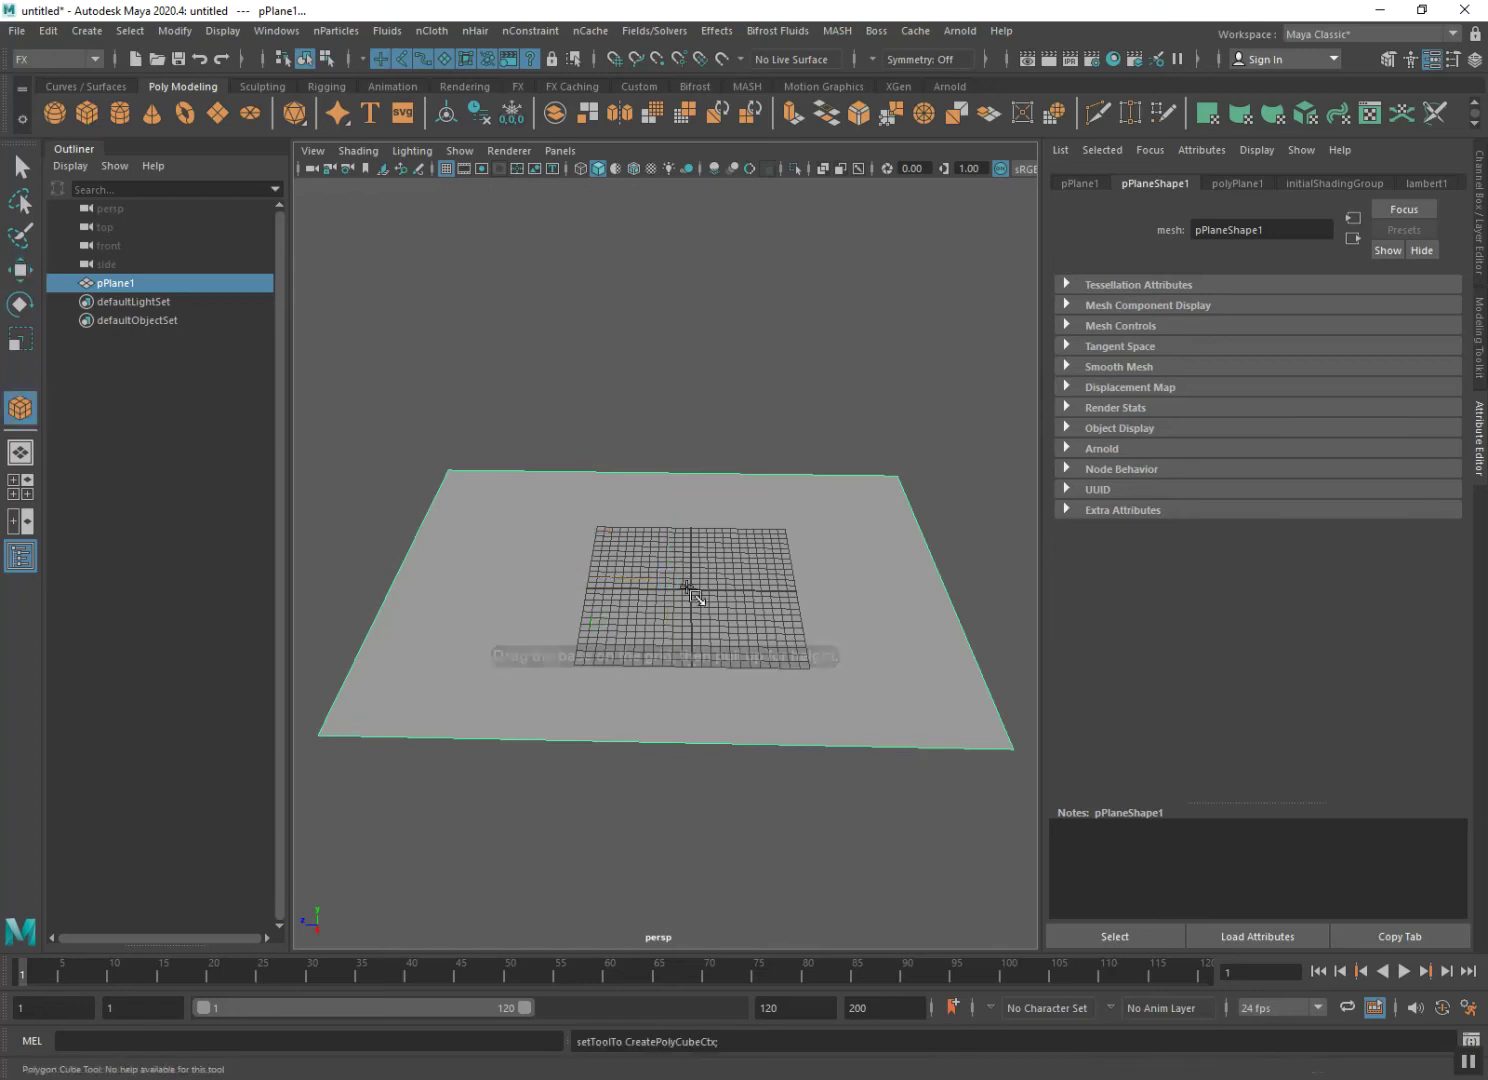
# - Draw a cube mid-plane, narrow and position it, then Shift-drag a duplicate to the left
pyautogui.moveTo(592, 572)
pyautogui.mouseDown()
pyautogui.moveTo(727, 642)
pyautogui.moveTo(681, 571)
pyautogui.mouseUp()
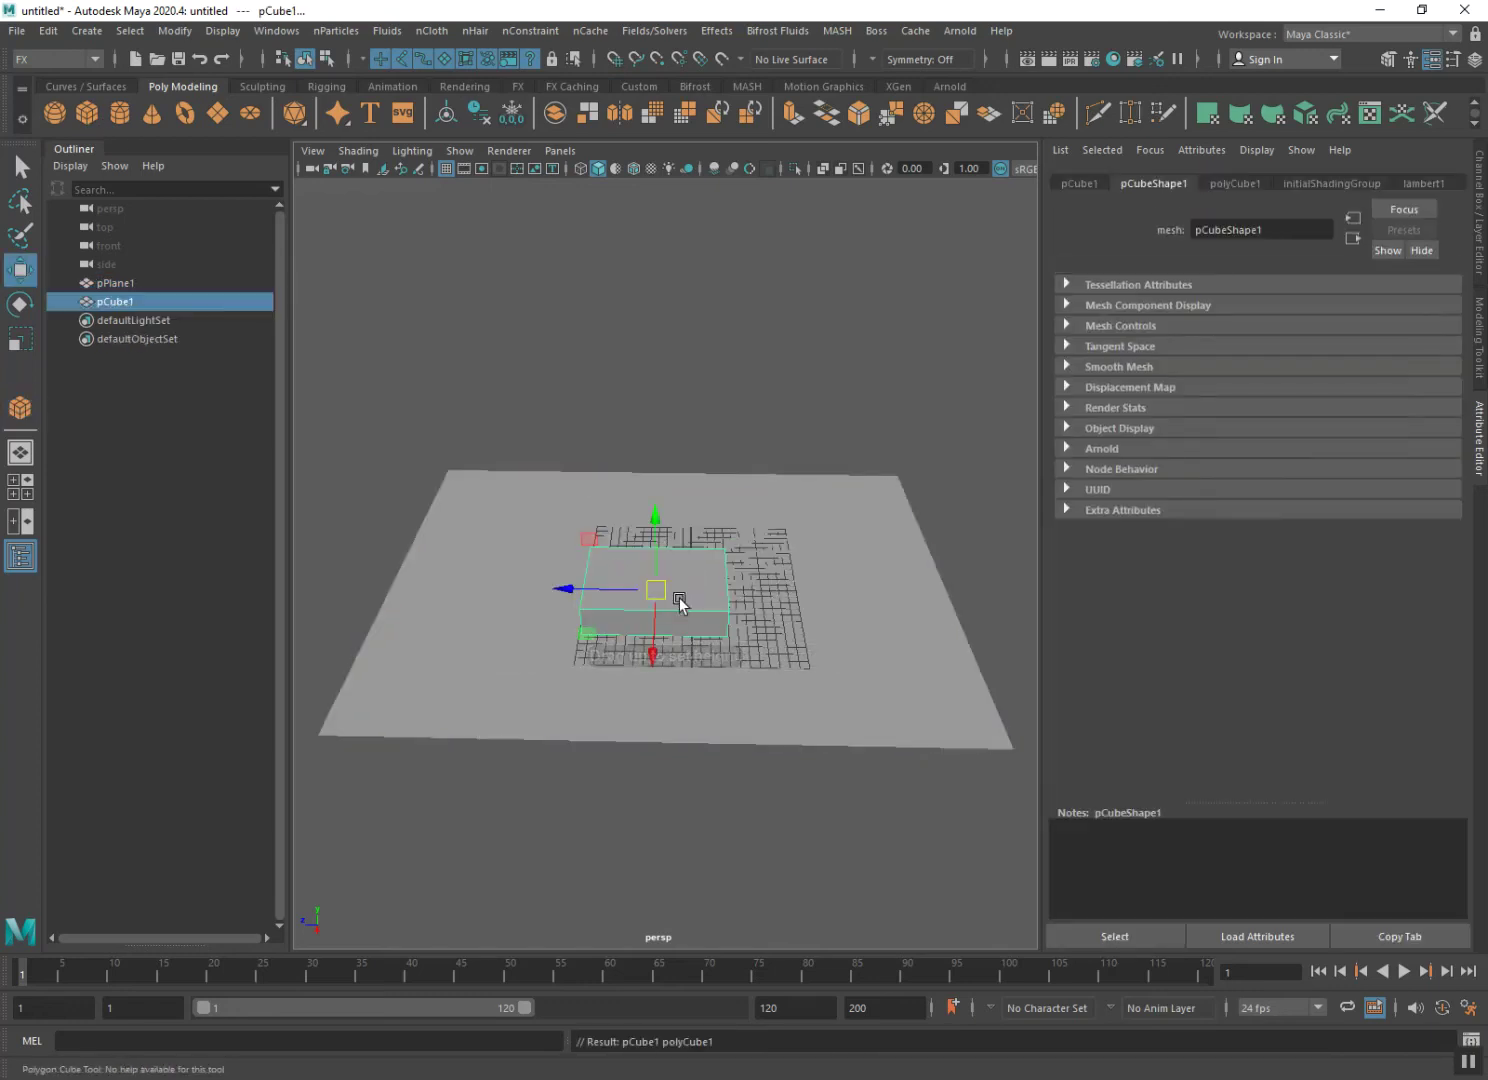
pyautogui.press('r')
pyautogui.moveTo(652, 655)
pyautogui.mouseDown()
pyautogui.moveTo(636, 596)
pyautogui.moveTo(654, 631)
pyautogui.mouseUp()
pyautogui.click(612, 595)
pyautogui.press('w')
pyautogui.moveTo(588, 585); pyautogui.dragTo(630, 590)
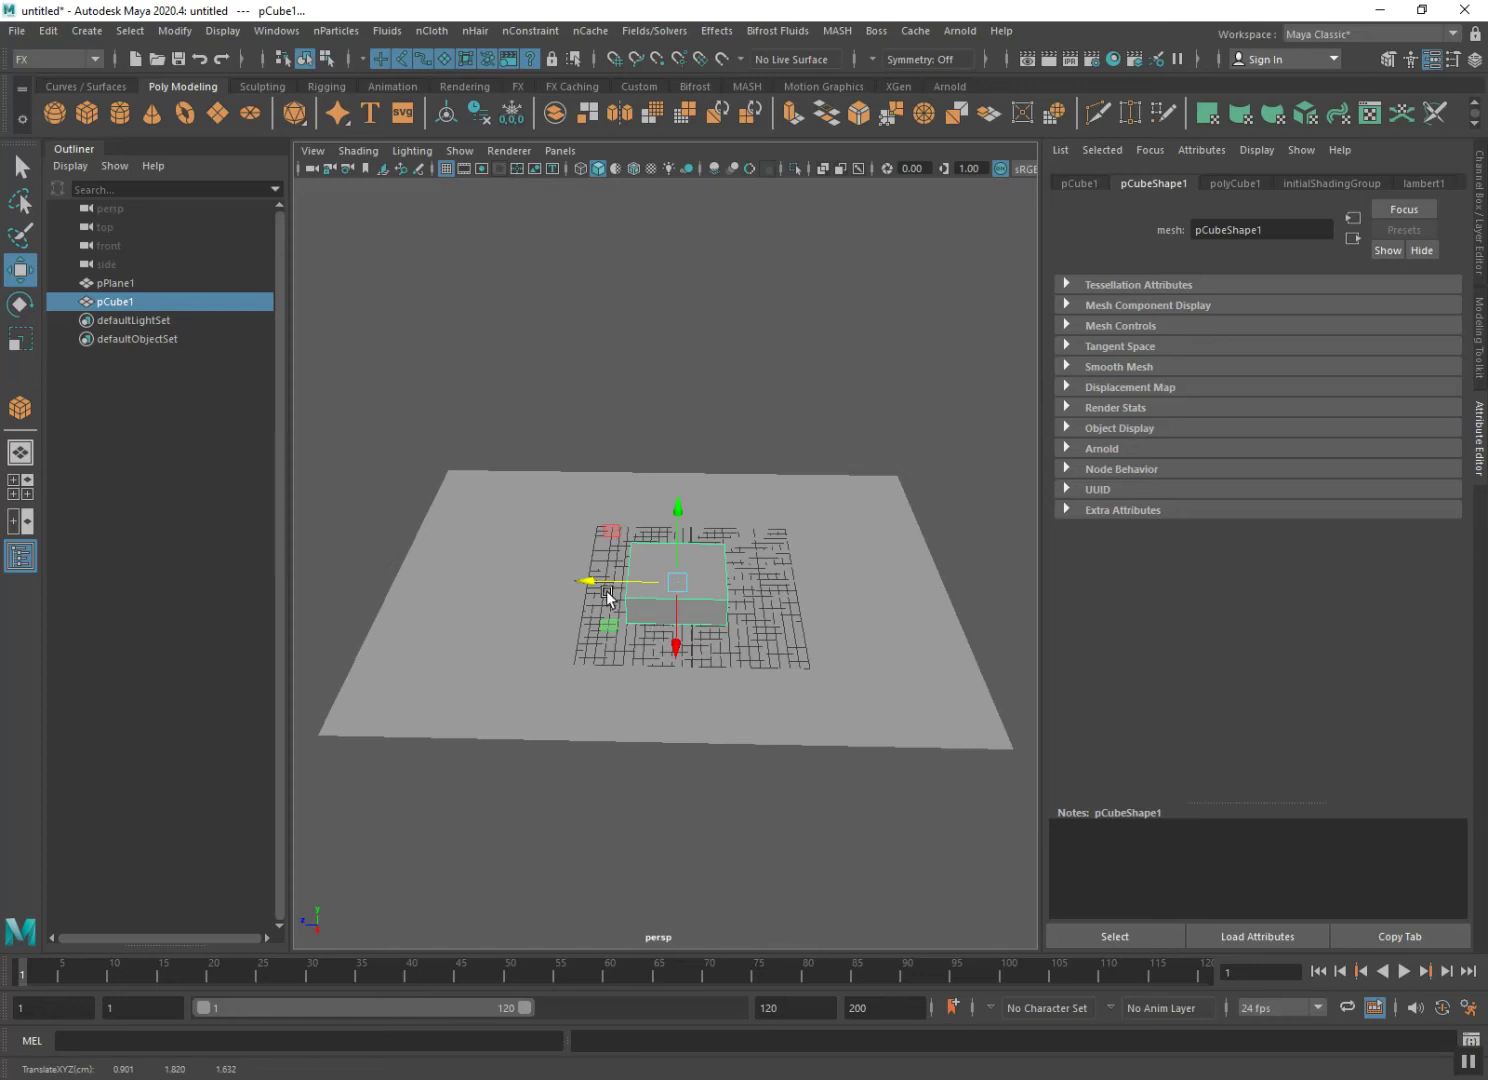
pyautogui.keyDown('shift'); pyautogui.moveTo(609, 582); pyautogui.dragTo(396, 585); pyautogui.keyUp('shift')
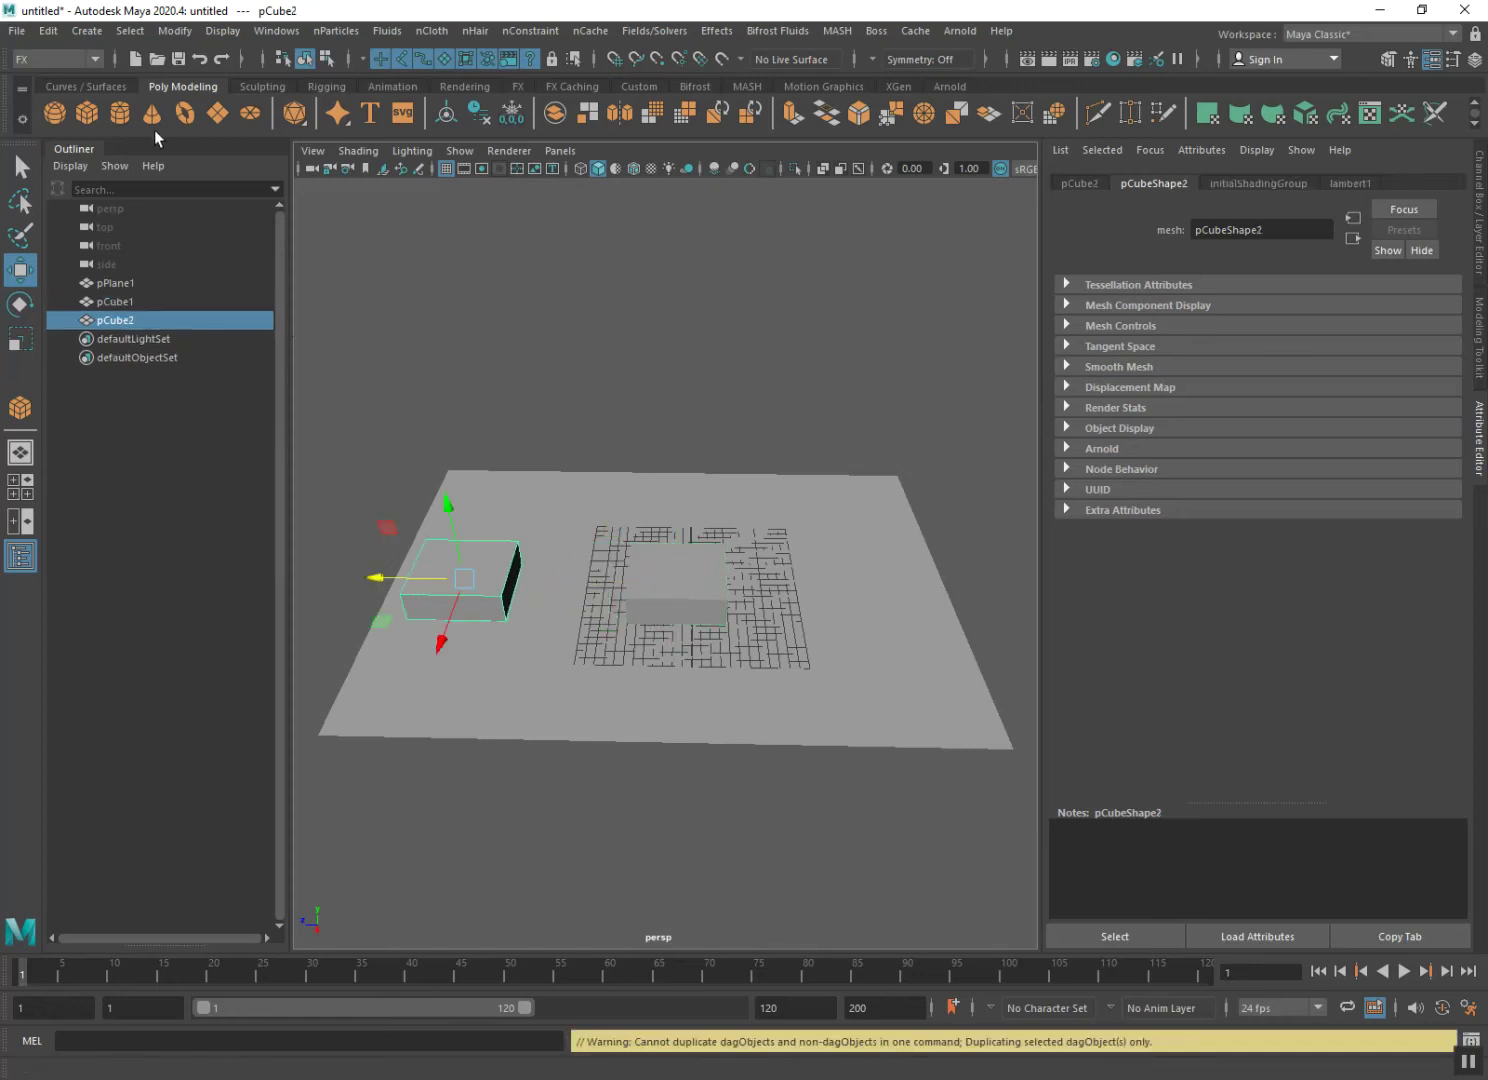
# - Raise the copied box, stretch it into a long bar, and slide it over pCube1
pyautogui.moveTo(451, 513); pyautogui.dragTo(448, 478)
pyautogui.press('e')
pyautogui.press('r')
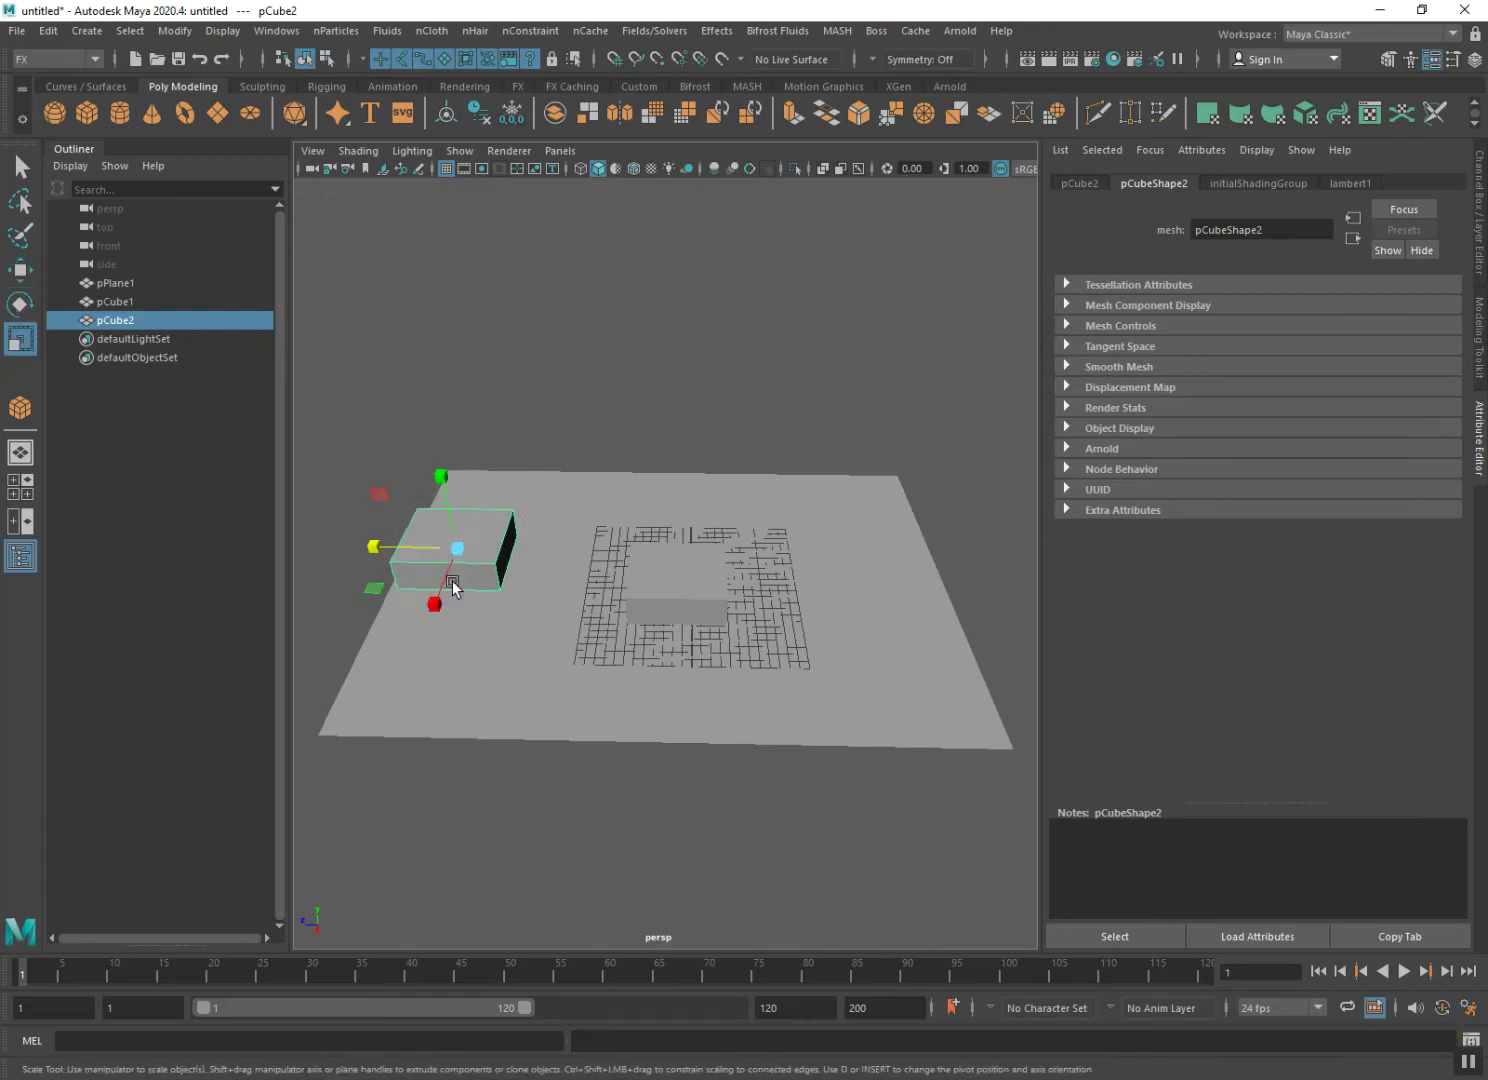
pyautogui.moveTo(413, 556); pyautogui.dragTo(229, 555)
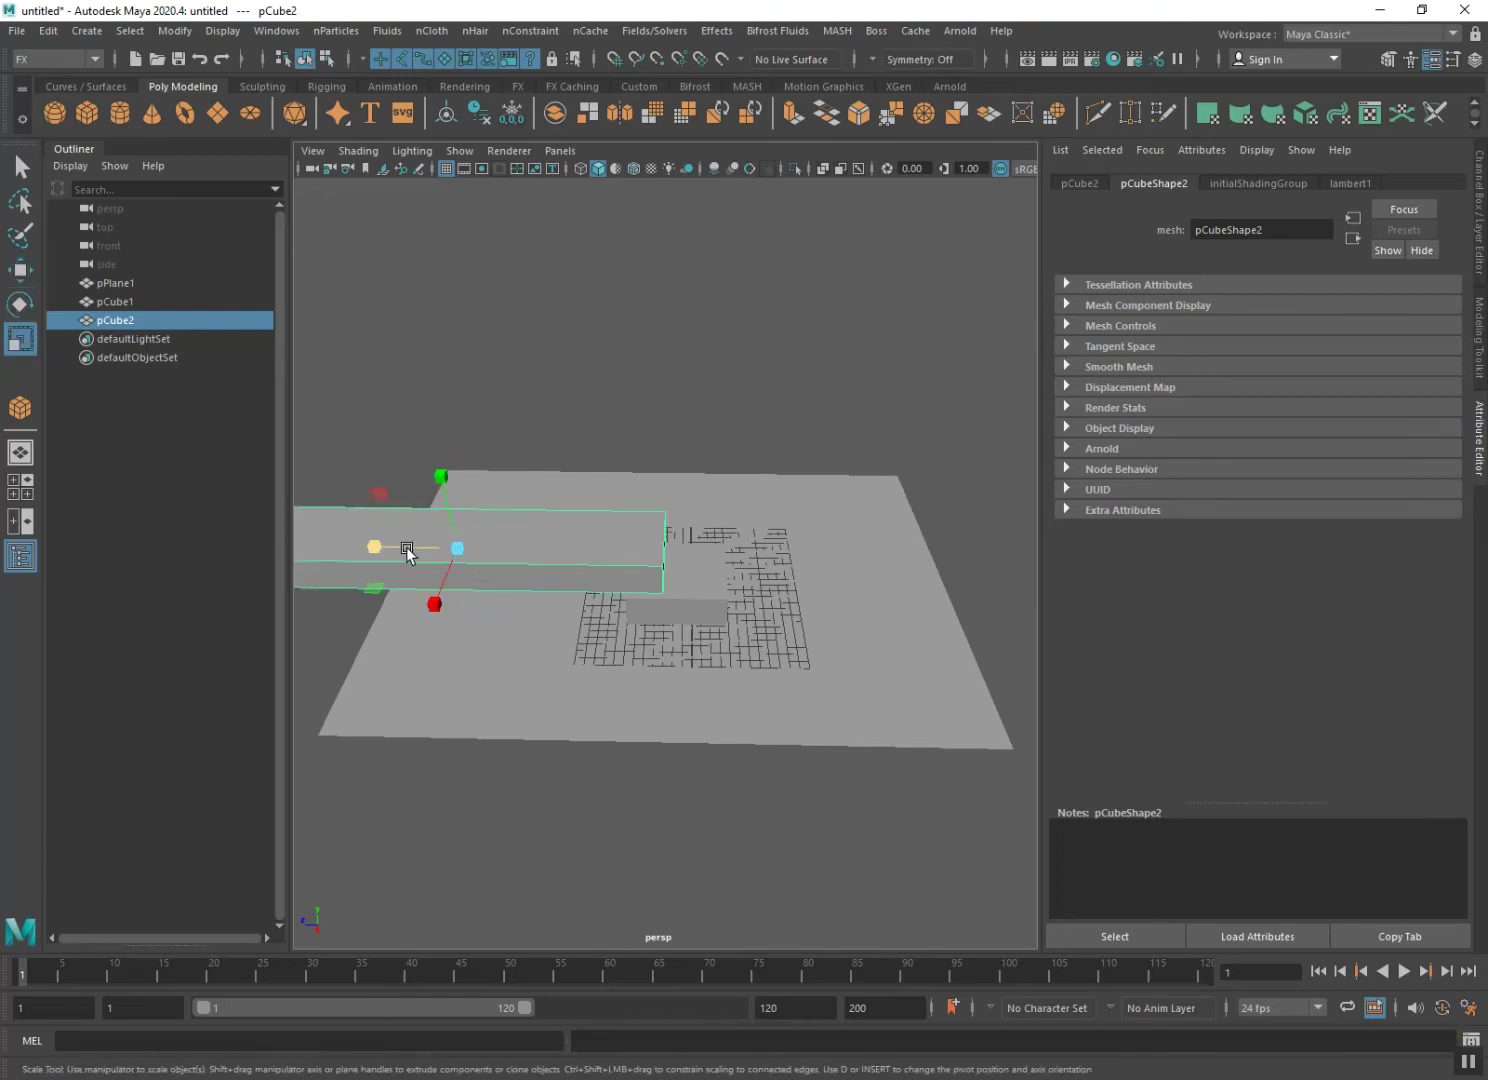
pyautogui.press('w')
pyautogui.moveTo(407, 550)
pyautogui.mouseDown()
pyautogui.moveTo(667, 550)
pyautogui.moveTo(620, 550)
pyautogui.mouseUp()
pyautogui.moveTo(689, 485); pyautogui.dragTo(692, 492)
# - Narrow and flatten the bar into a thin plank resting on pCube1
pyautogui.moveTo(641, 668)
pyautogui.keyDown('alt'); pyautogui.mouseDown()
pyautogui.moveTo(795, 655)
pyautogui.moveTo(694, 638)
pyautogui.moveTo(654, 661)
pyautogui.moveTo(694, 681)
pyautogui.mouseUp(); pyautogui.keyUp('alt')
pyautogui.press('r')
pyautogui.moveTo(731, 559); pyautogui.dragTo(711, 550)
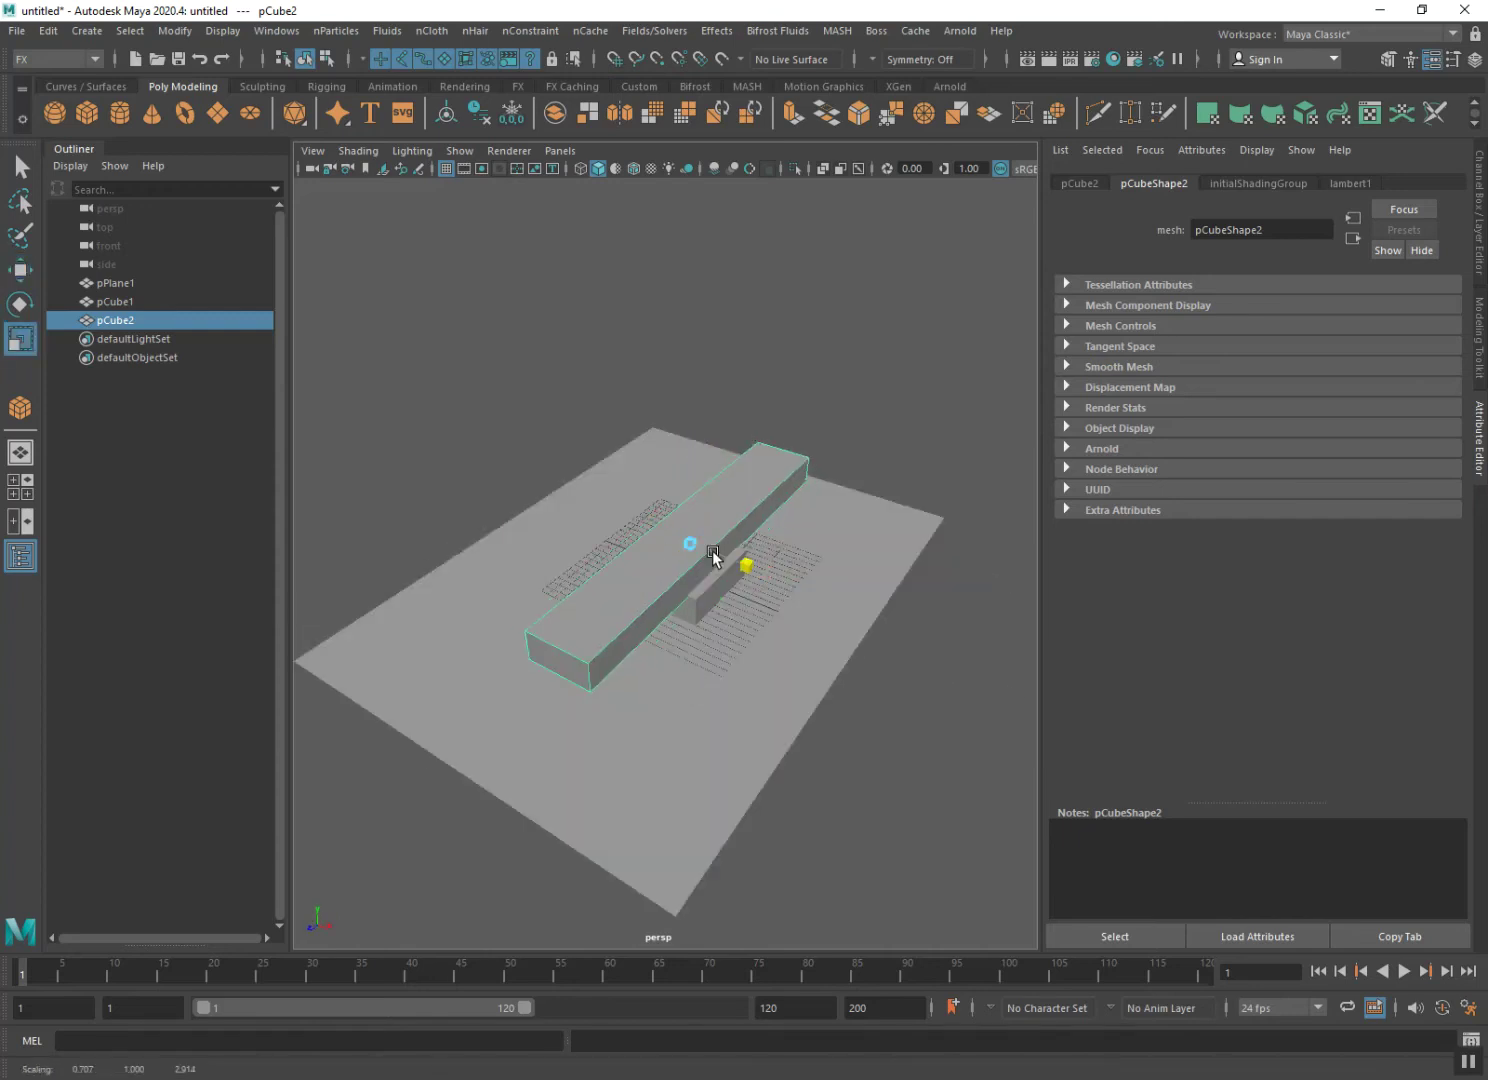
pyautogui.moveTo(686, 477); pyautogui.dragTo(692, 503)
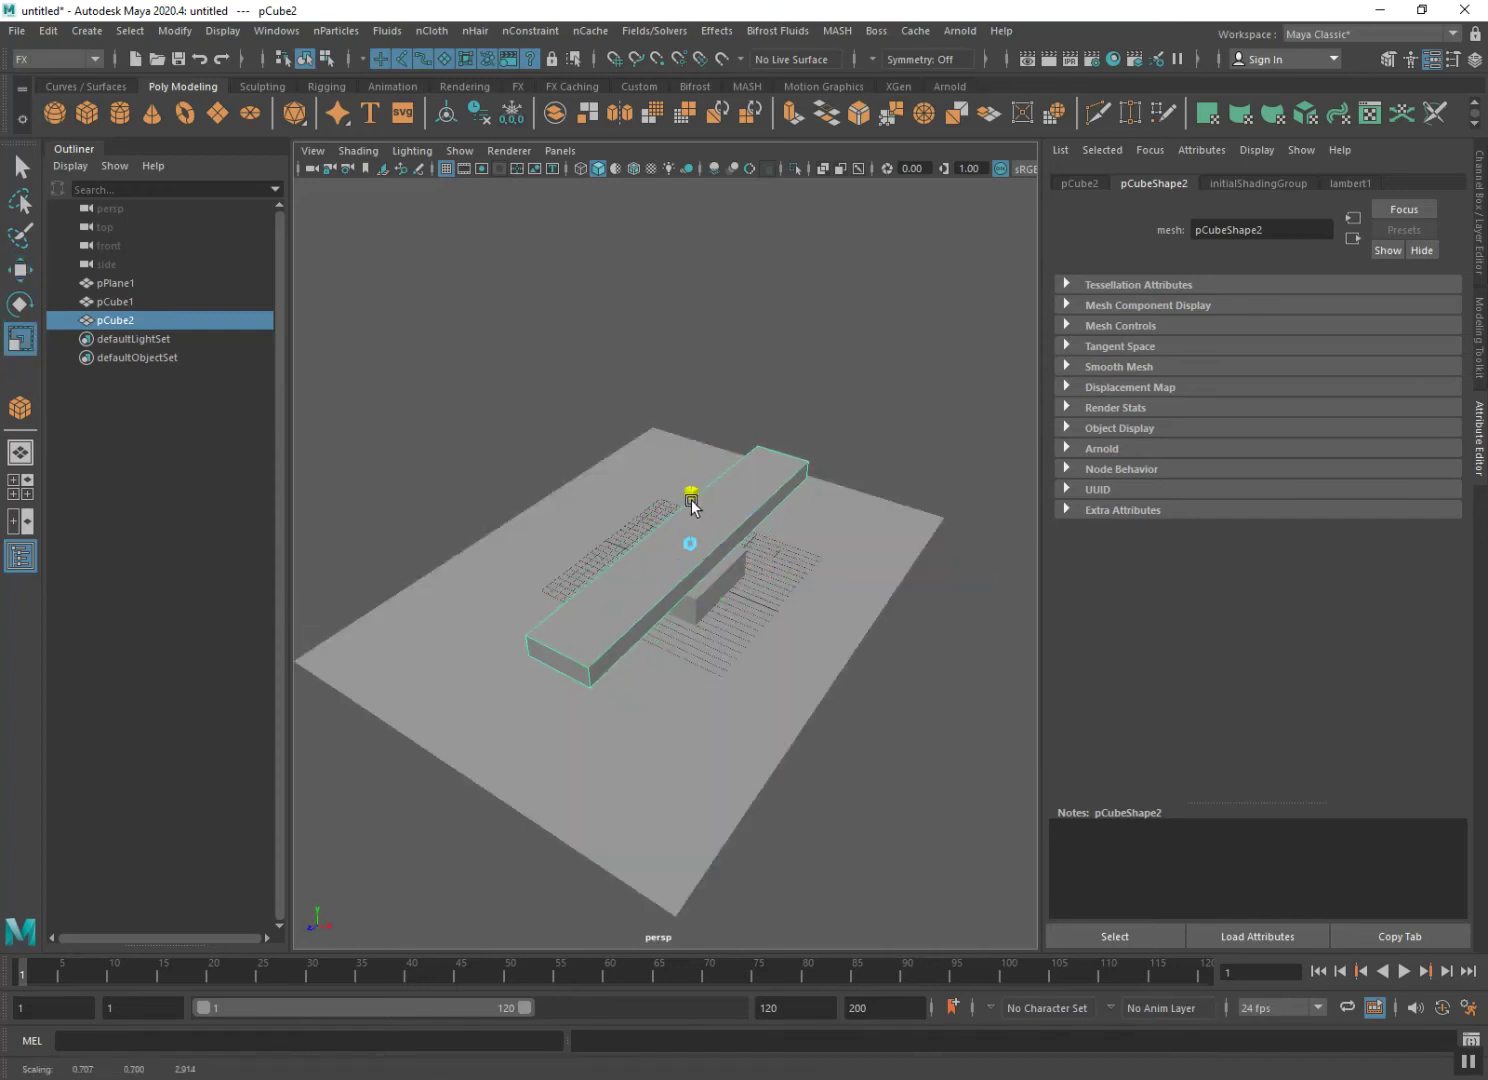
pyautogui.press('w')
pyautogui.moveTo(702, 740)
pyautogui.keyDown('alt'); pyautogui.mouseDown()
pyautogui.moveTo(618, 701)
pyautogui.moveTo(561, 704)
pyautogui.moveTo(630, 545)
pyautogui.mouseUp(); pyautogui.keyUp('alt')
pyautogui.moveTo(693, 484); pyautogui.dragTo(693, 488)
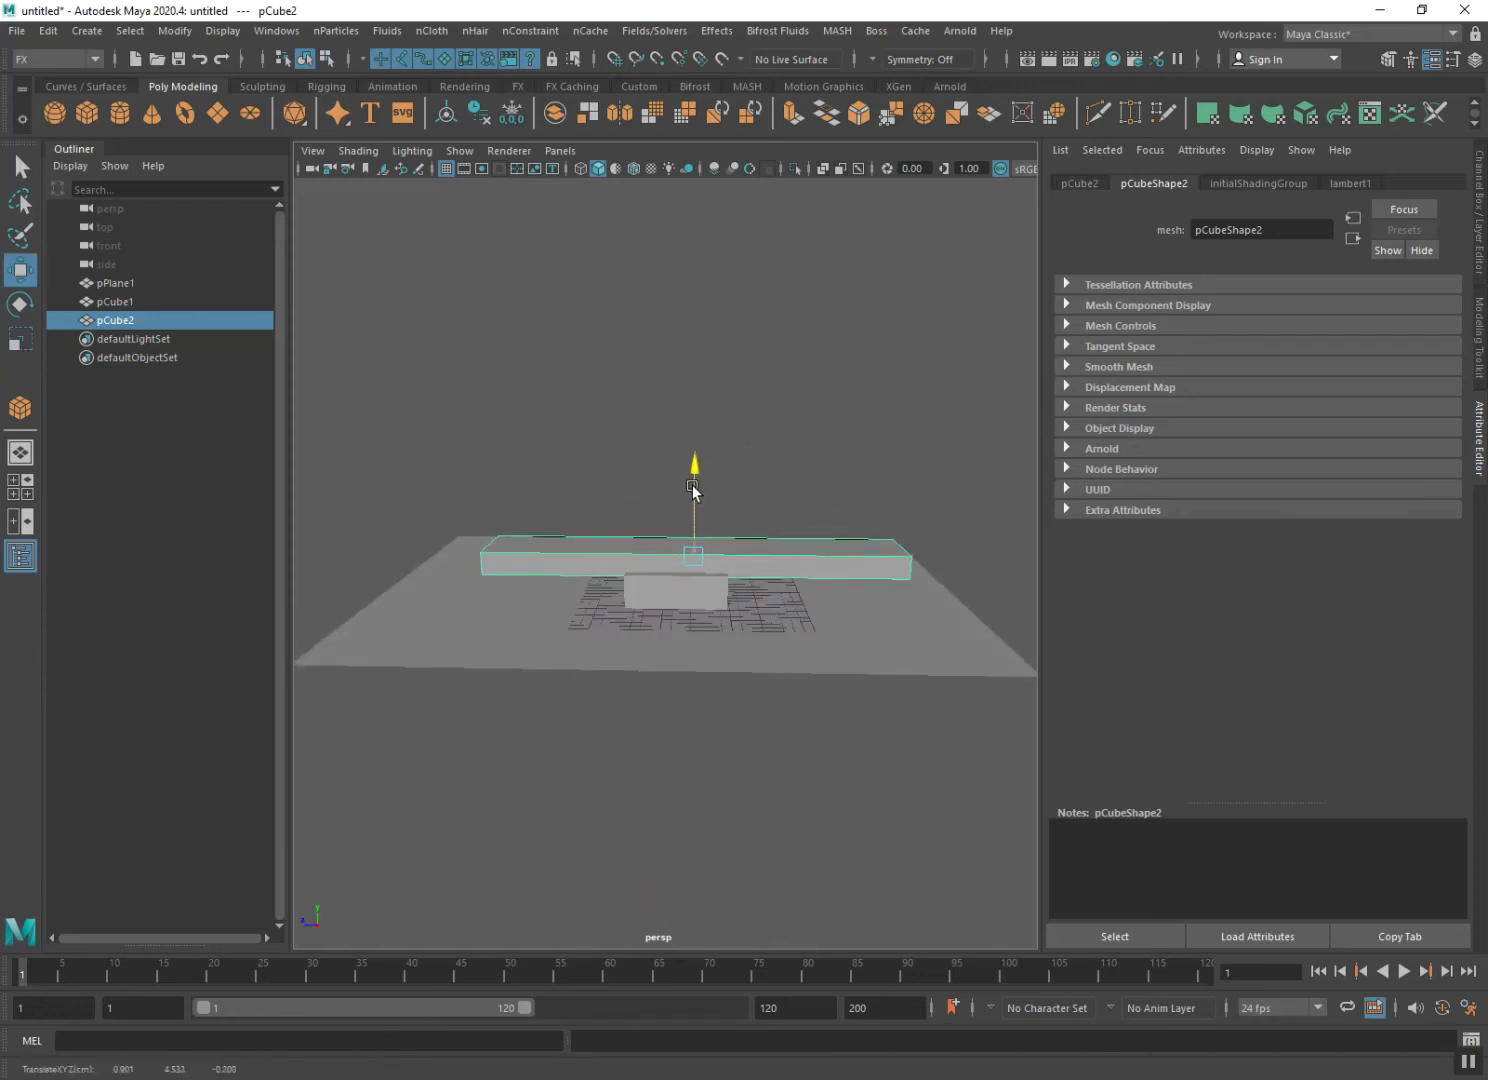
pyautogui.moveTo(636, 695)
pyautogui.keyDown('alt'); pyautogui.mouseDown()
pyautogui.moveTo(641, 717)
pyautogui.moveTo(650, 662)
pyautogui.mouseUp(); pyautogui.keyUp('alt')
pyautogui.click(578, 416)
pyautogui.scroll(-3, 631, 640)
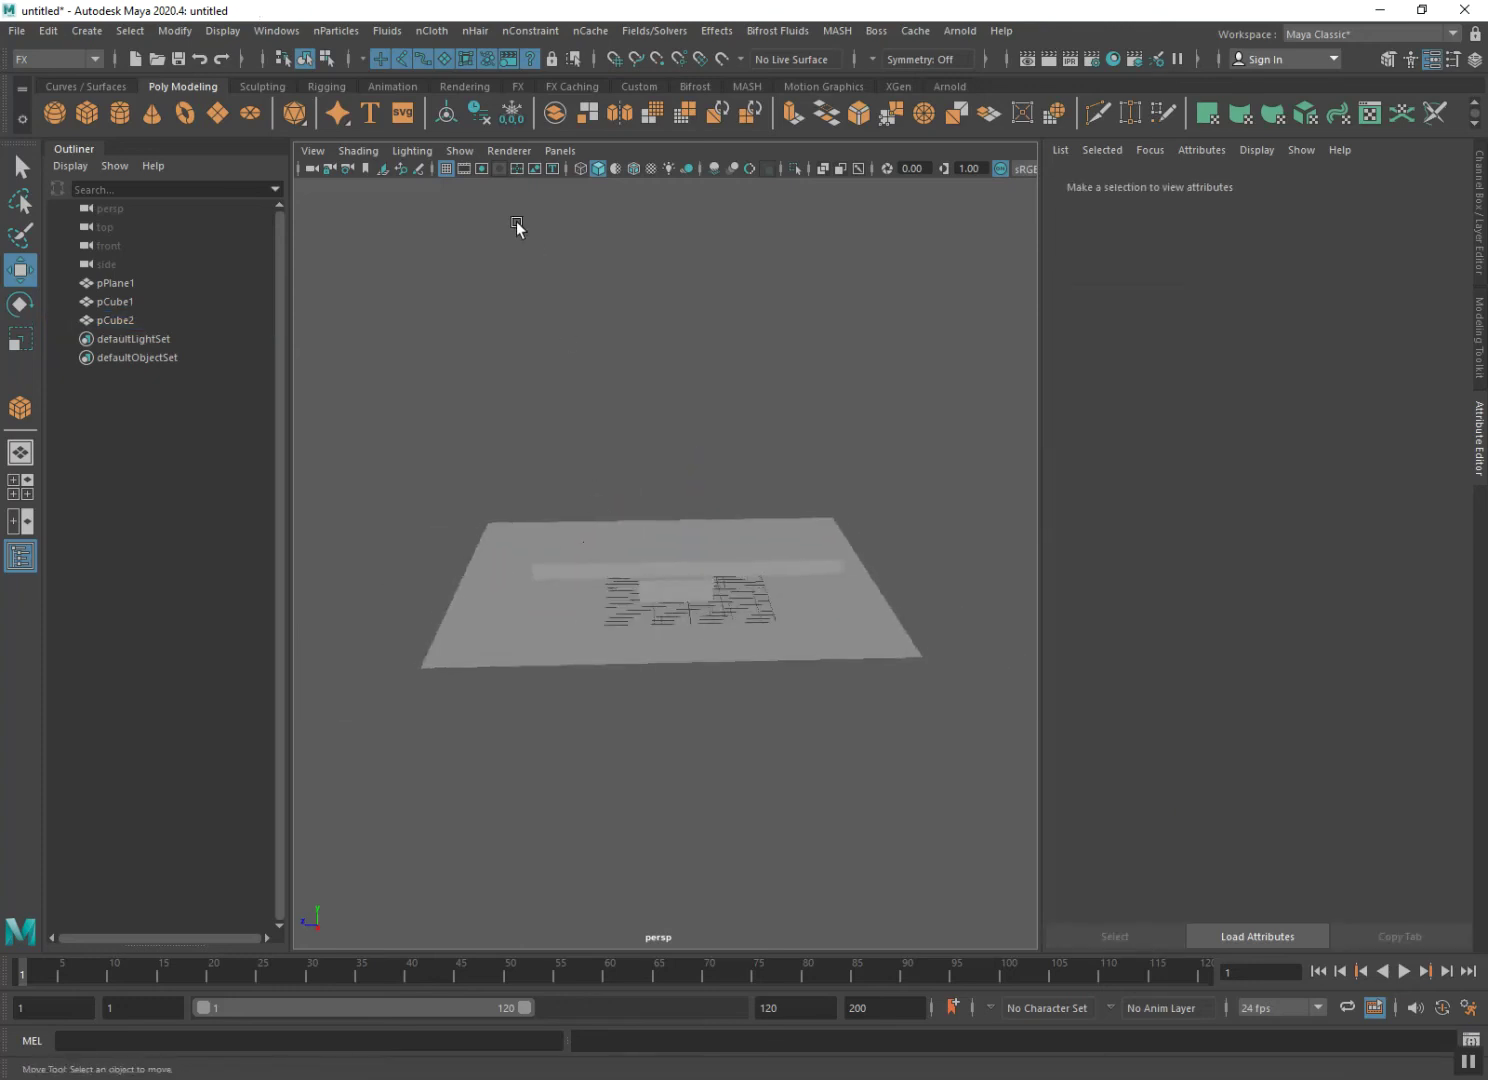
# - Hide the viewport grid, draw a new cube, and lift it toward the plank
pyautogui.click(446, 168)
pyautogui.click(87, 111)
pyautogui.moveTo(515, 629)
pyautogui.mouseDown()
pyautogui.moveTo(627, 668)
pyautogui.moveTo(638, 694)
pyautogui.moveTo(624, 704)
pyautogui.moveTo(572, 596)
pyautogui.mouseUp()
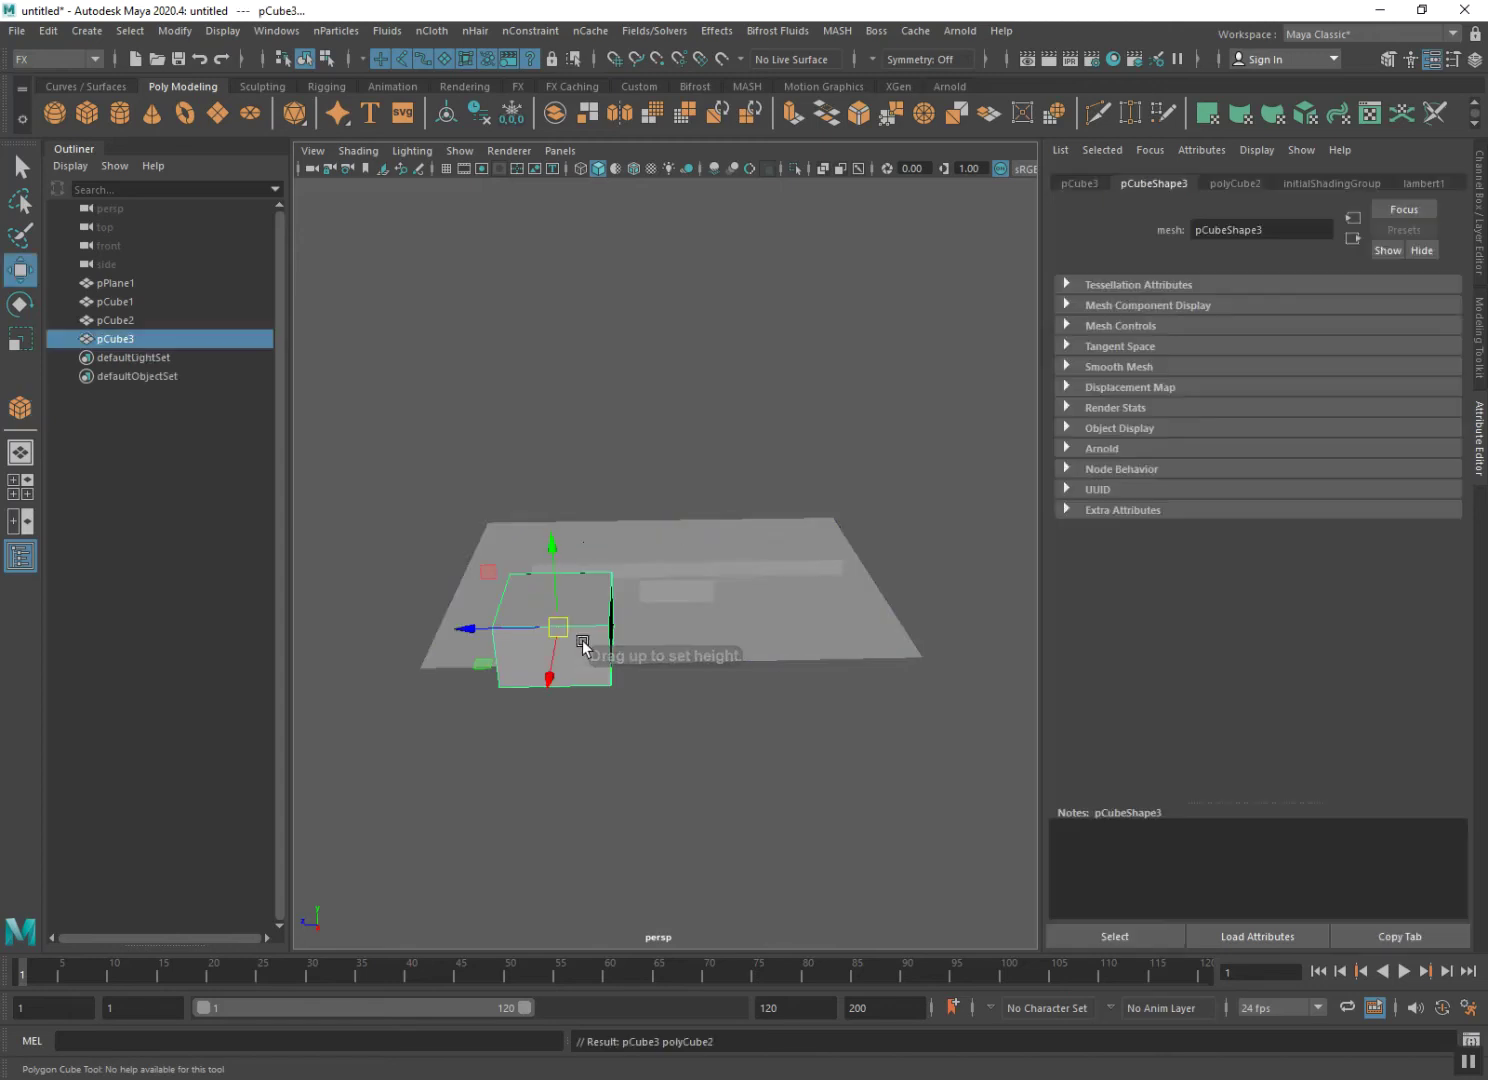
pyautogui.moveTo(555, 664)
pyautogui.mouseDown()
pyautogui.moveTo(541, 538)
pyautogui.moveTo(548, 565)
pyautogui.mouseUp()
pyautogui.moveTo(568, 498); pyautogui.dragTo(571, 457)
pyautogui.moveTo(500, 528); pyautogui.dragTo(593, 568)
# - Shrink the new box into a small block positioned above the plank's end
pyautogui.keyDown('alt'); pyautogui.moveTo(612, 660); pyautogui.dragTo(856, 675); pyautogui.keyUp('alt')
pyautogui.press('r')
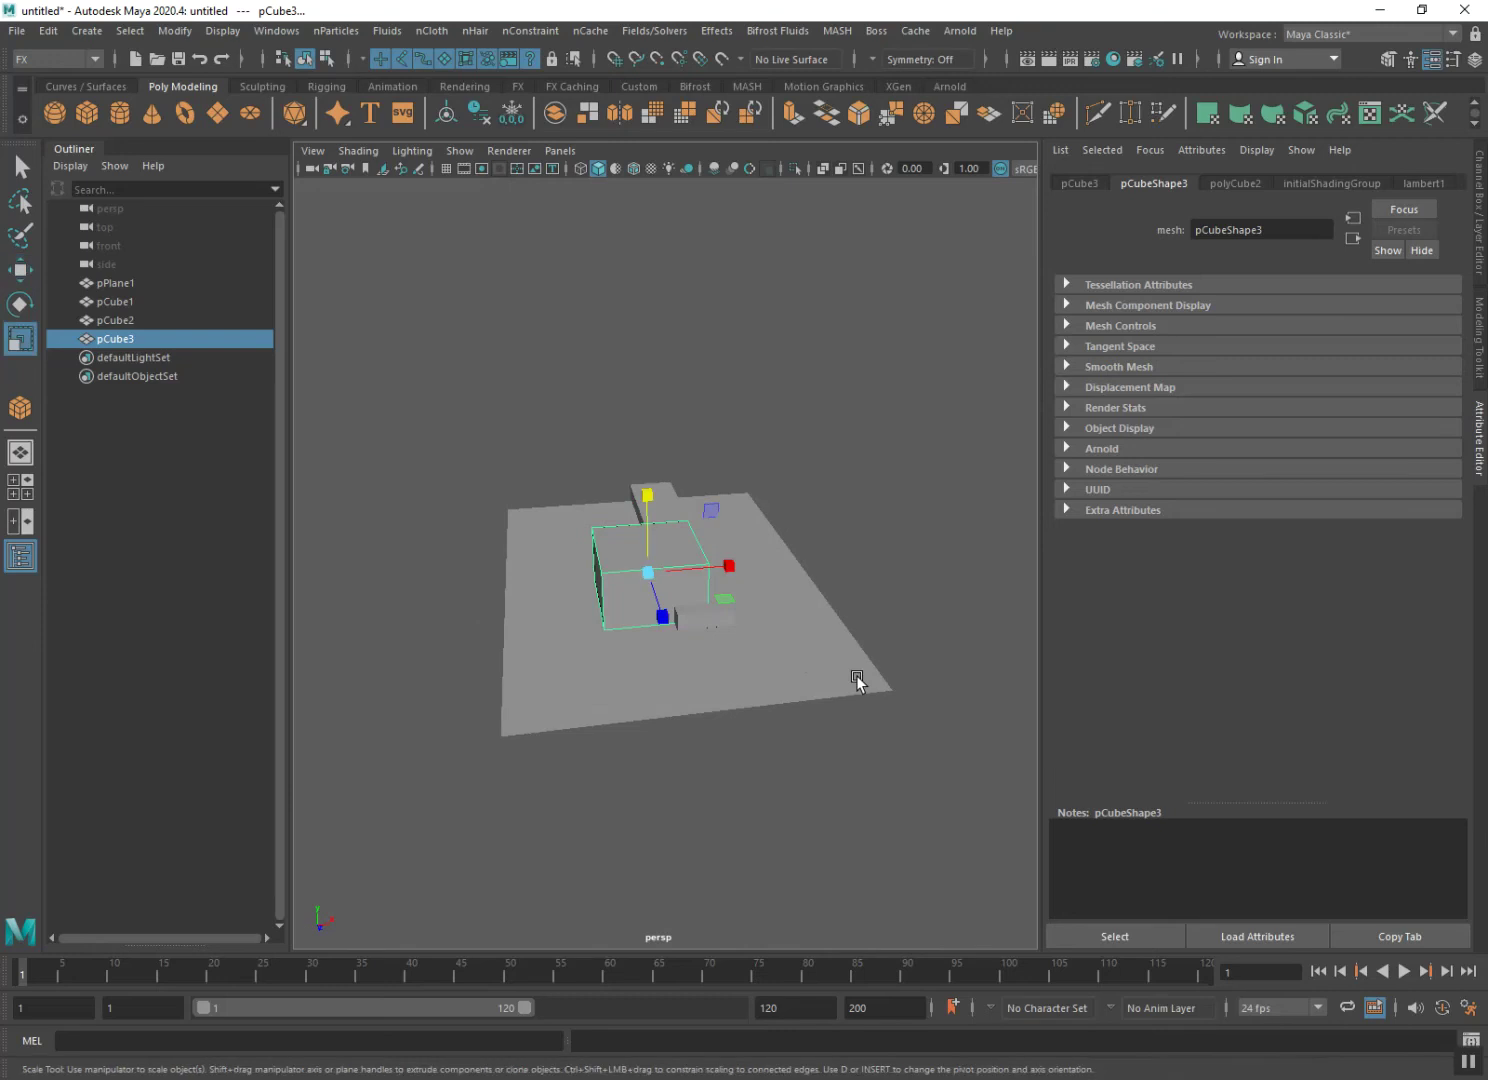
pyautogui.moveTo(648, 572)
pyautogui.mouseDown()
pyautogui.moveTo(623, 570)
pyautogui.moveTo(643, 520)
pyautogui.moveTo(727, 566)
pyautogui.moveTo(701, 565)
pyautogui.mouseUp()
pyautogui.press('w')
pyautogui.press('r')
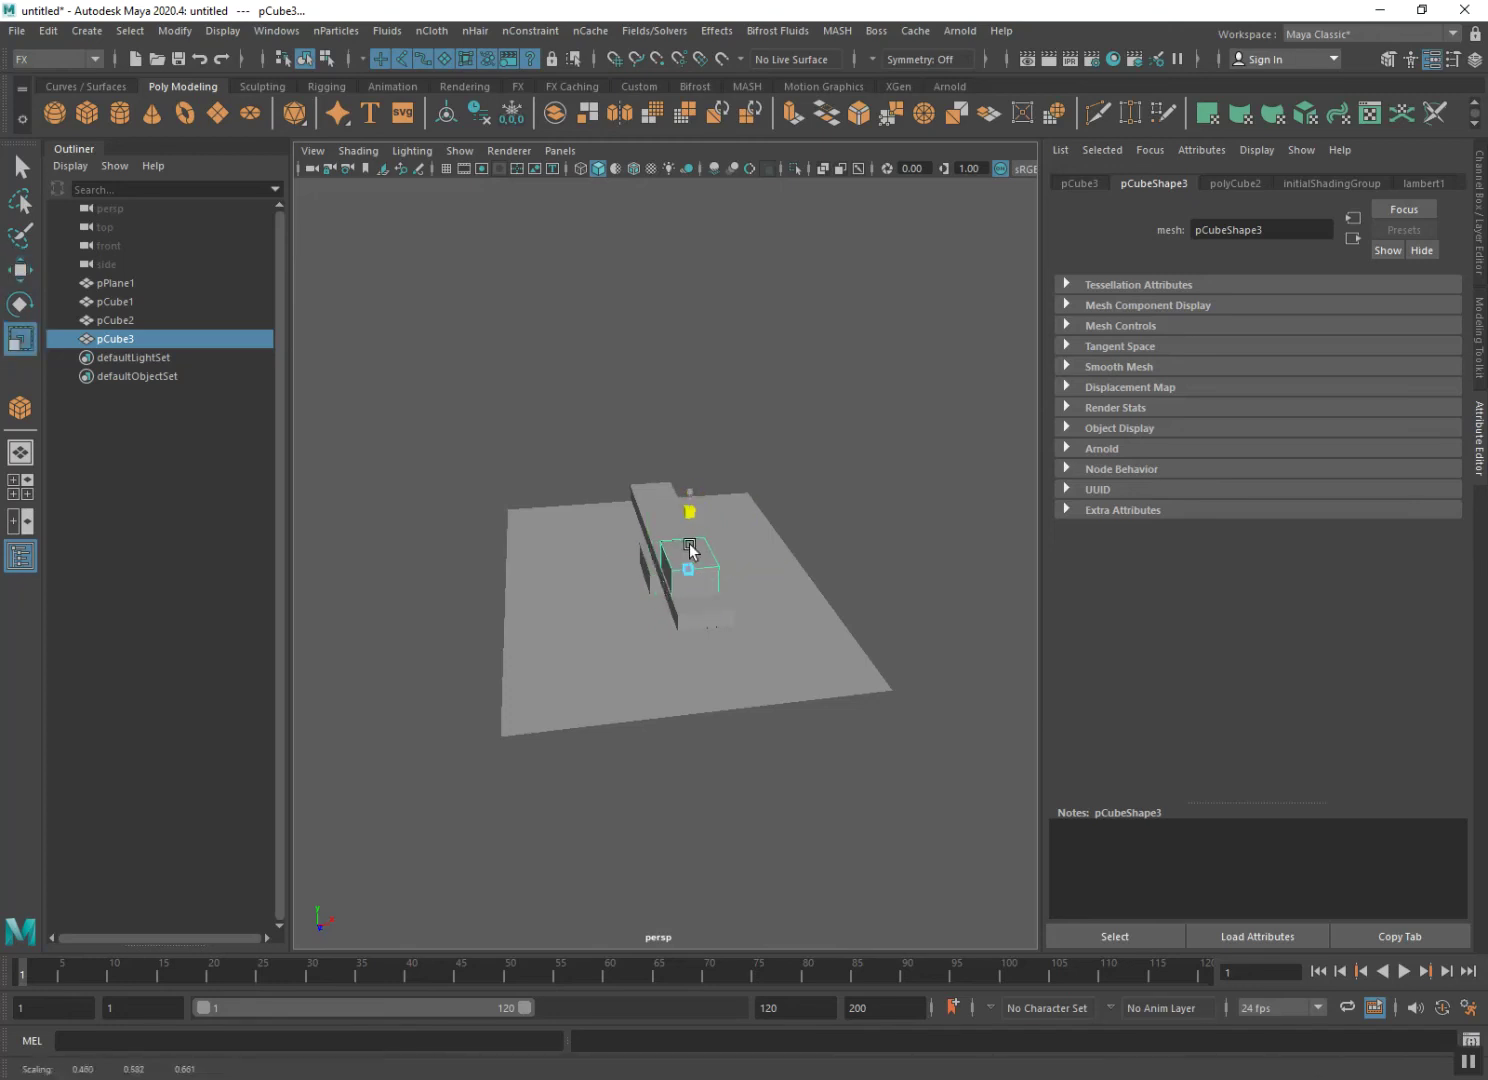
pyautogui.press('w')
pyautogui.moveTo(710, 612); pyautogui.dragTo(707, 621)
pyautogui.moveTo(692, 545)
pyautogui.mouseDown()
pyautogui.moveTo(689, 527)
pyautogui.moveTo(691, 711)
pyautogui.moveTo(538, 707)
pyautogui.moveTo(634, 372)
pyautogui.mouseUp()
# - Stretch the plank pCube2 longer along X
pyautogui.click(535, 652)
pyautogui.moveTo(535, 652)
pyautogui.keyDown('alt'); pyautogui.mouseDown()
pyautogui.moveTo(592, 695)
pyautogui.moveTo(739, 722)
pyautogui.moveTo(634, 725)
pyautogui.mouseUp(); pyautogui.keyUp('alt')
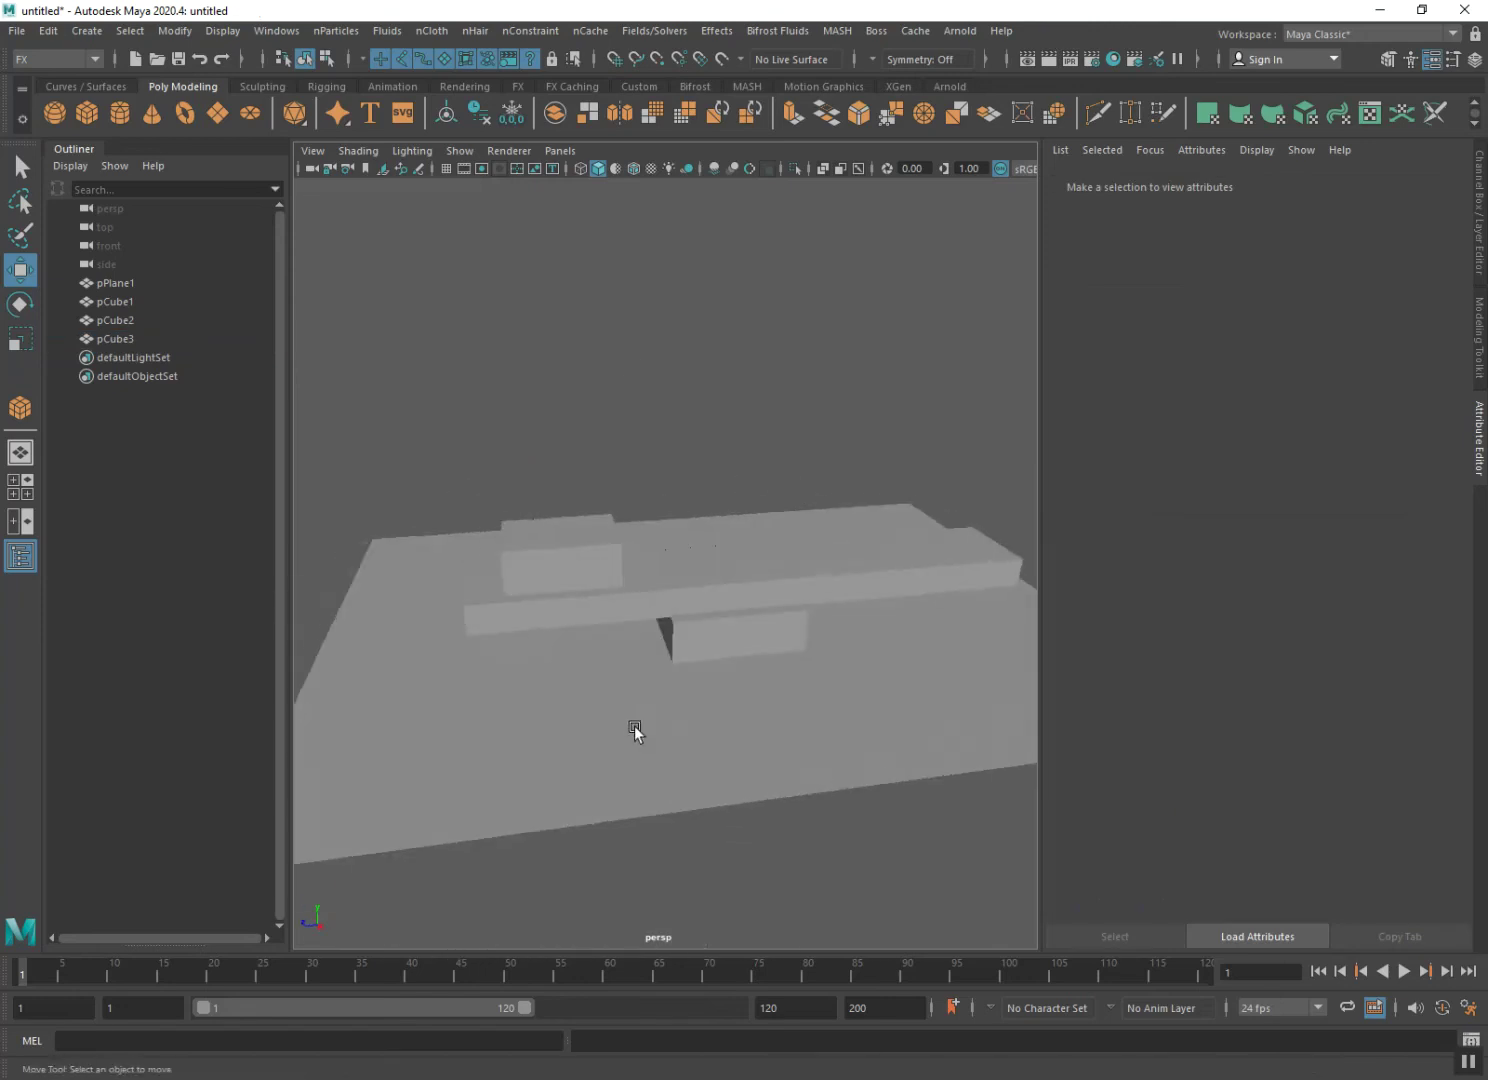
pyautogui.click(563, 602)
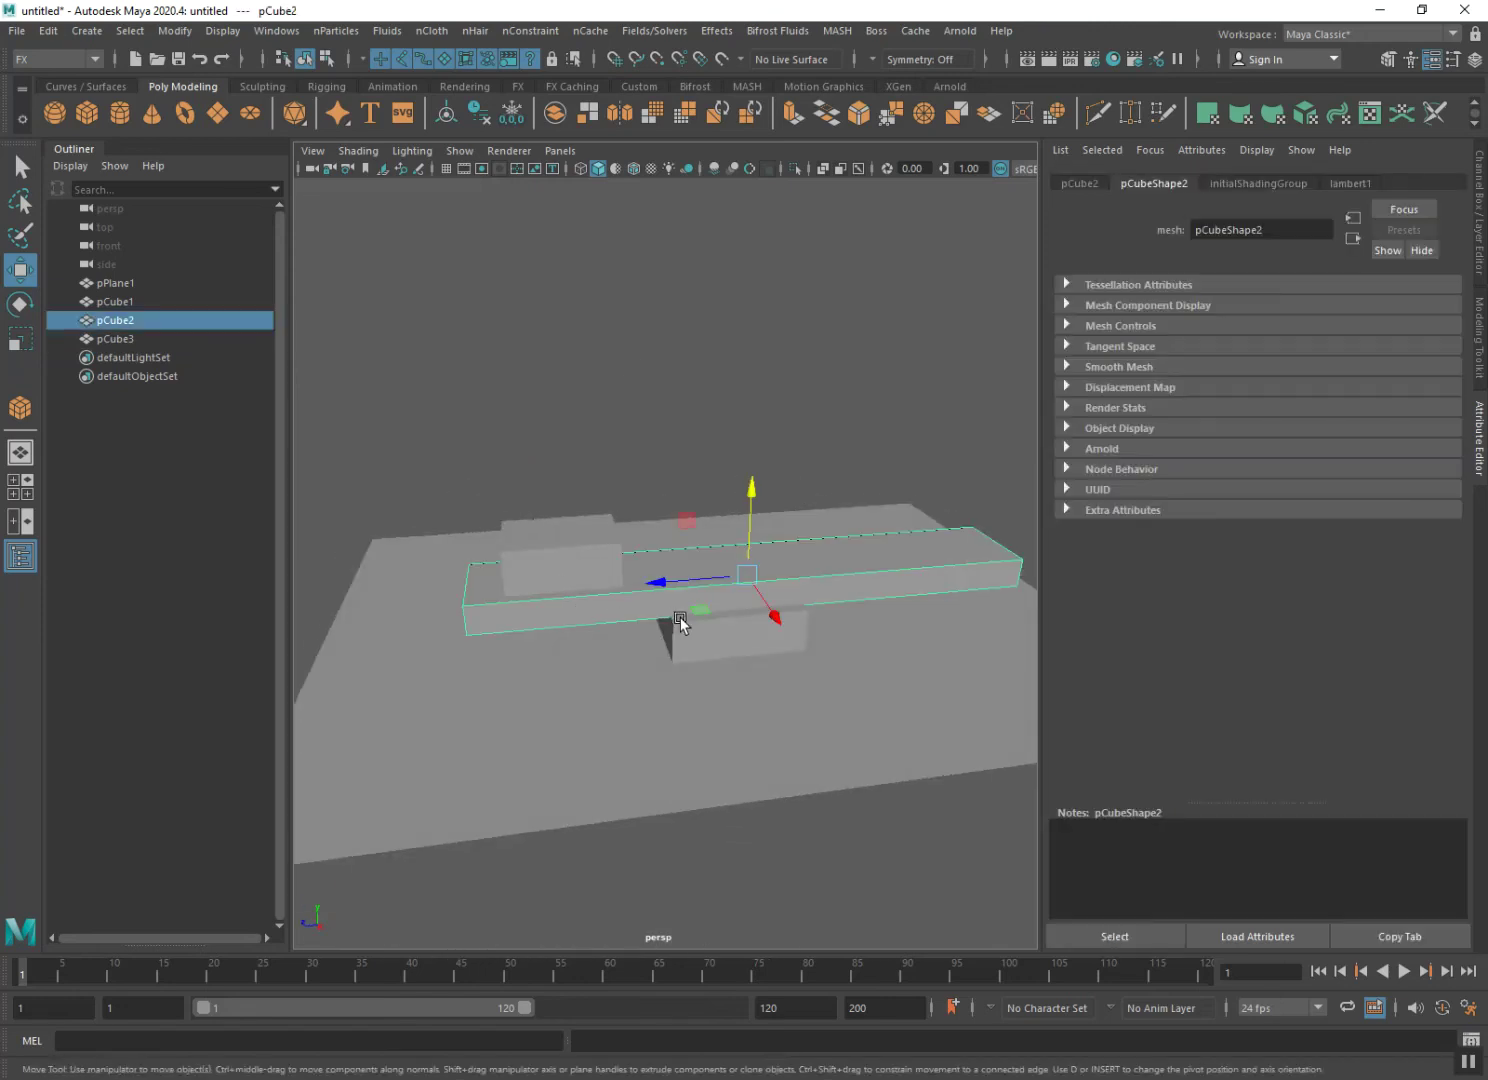
pyautogui.press('r')
pyautogui.moveTo(774, 617); pyautogui.dragTo(801, 637)
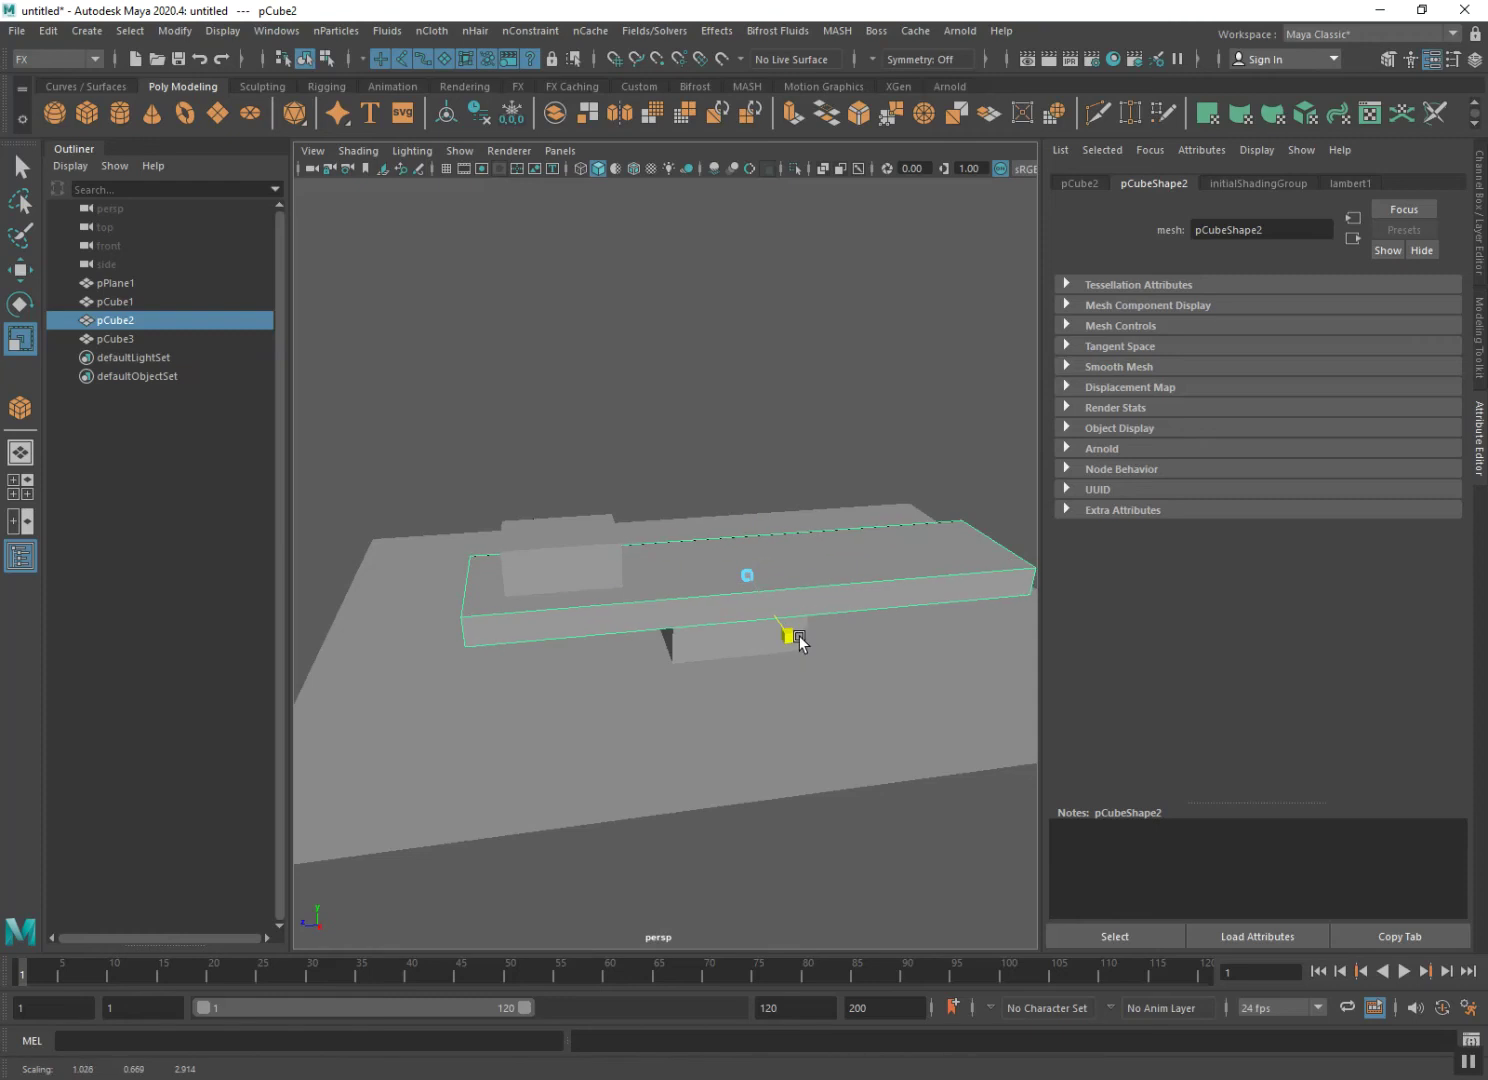
pyautogui.click(761, 448)
pyautogui.scroll(-5, 700, 680)
pyautogui.moveTo(693, 698)
pyautogui.keyDown('alt'); pyautogui.mouseDown()
pyautogui.moveTo(681, 729)
pyautogui.moveTo(840, 733)
pyautogui.moveTo(815, 734)
pyautogui.moveTo(743, 646)
pyautogui.mouseUp(); pyautogui.keyUp('alt')
# - Slide the small box pCube3 along X onto the plank's end
pyautogui.click(664, 570)
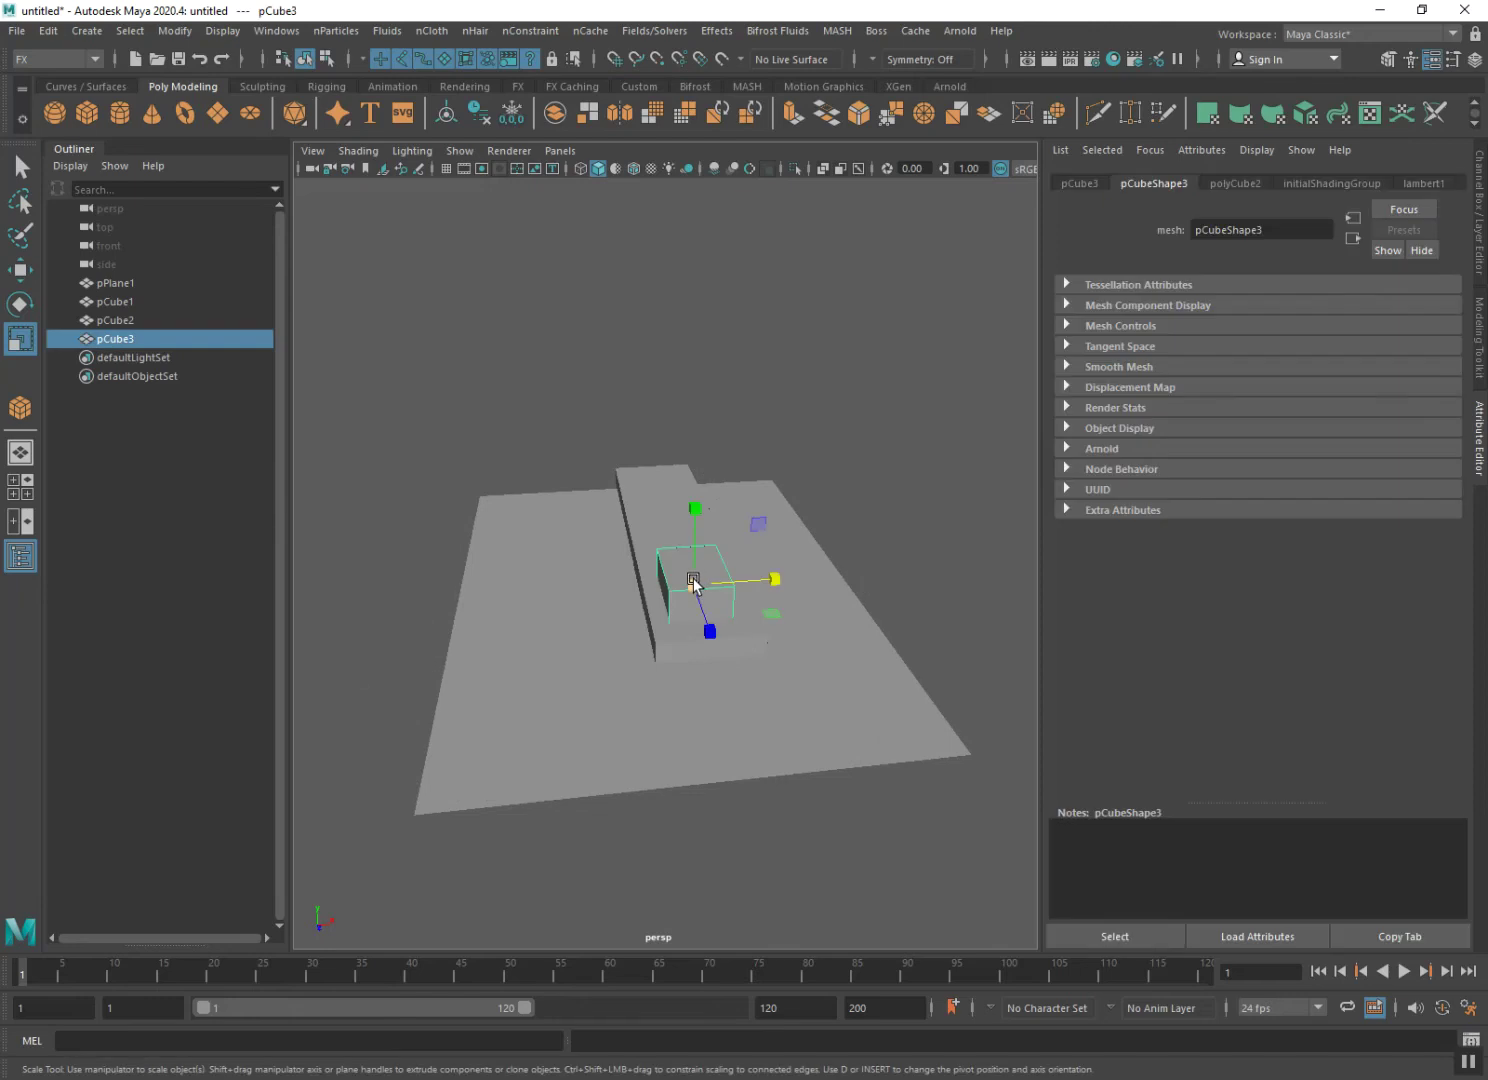
pyautogui.press('w')
pyautogui.moveTo(737, 586); pyautogui.dragTo(739, 585)
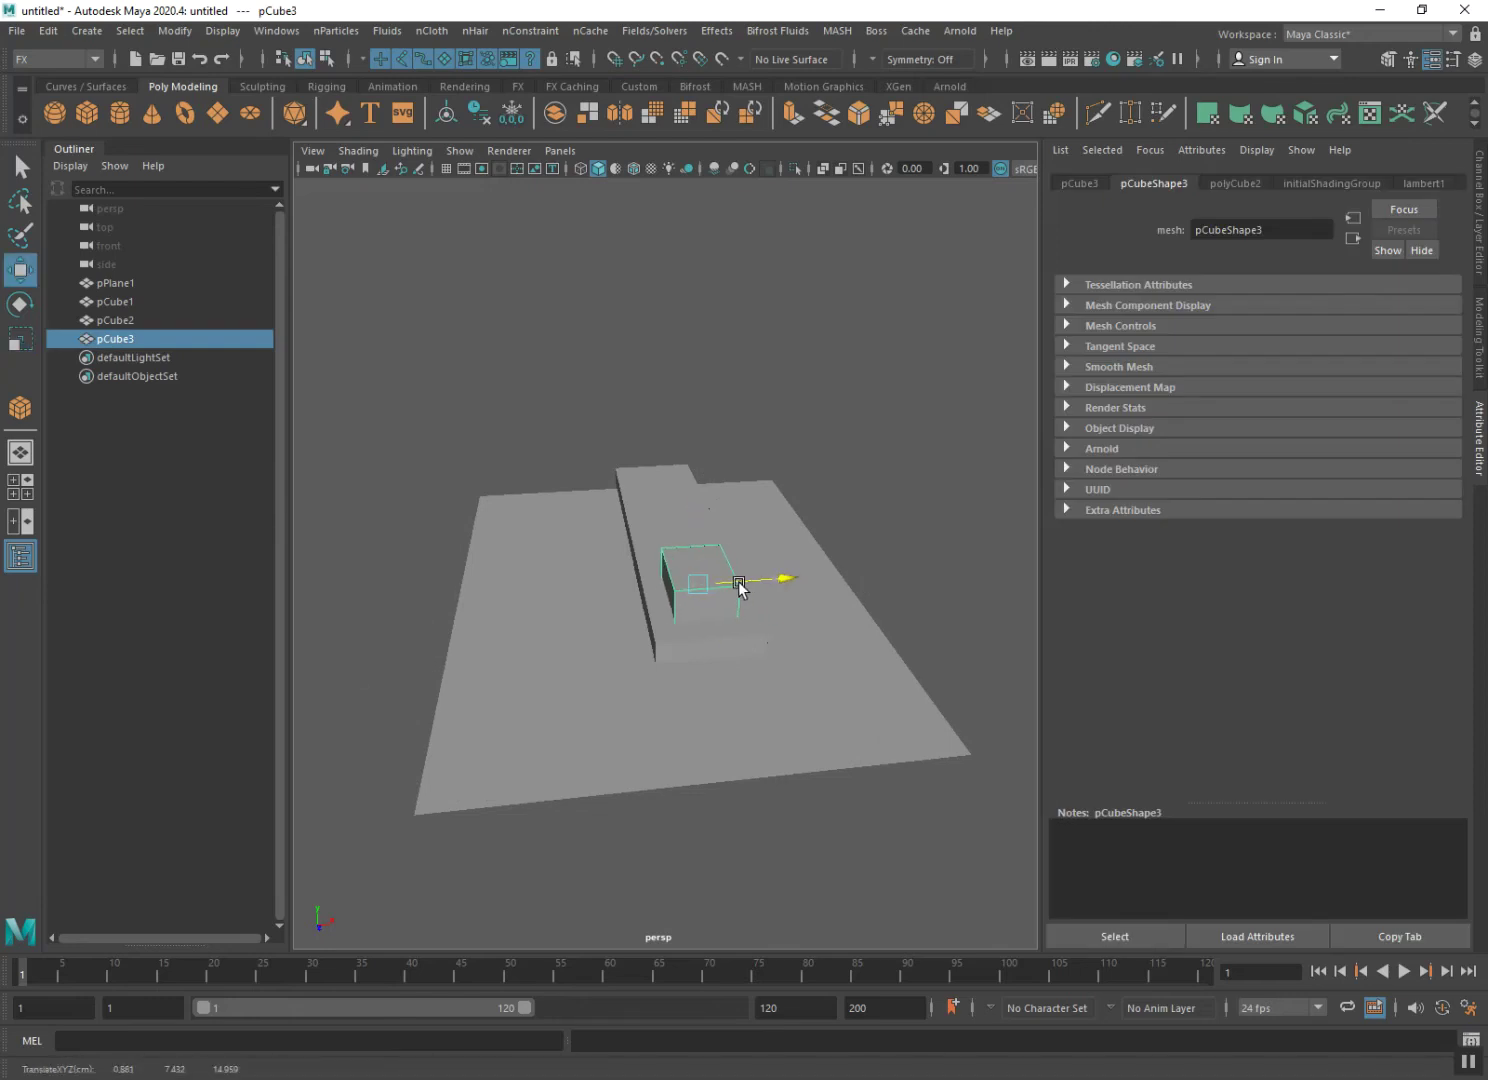
pyautogui.click(827, 510)
pyautogui.moveTo(741, 677)
pyautogui.keyDown('alt'); pyautogui.mouseDown()
pyautogui.moveTo(572, 660)
pyautogui.moveTo(708, 697)
pyautogui.moveTo(617, 687)
pyautogui.moveTo(642, 704)
pyautogui.mouseUp(); pyautogui.keyUp('alt')
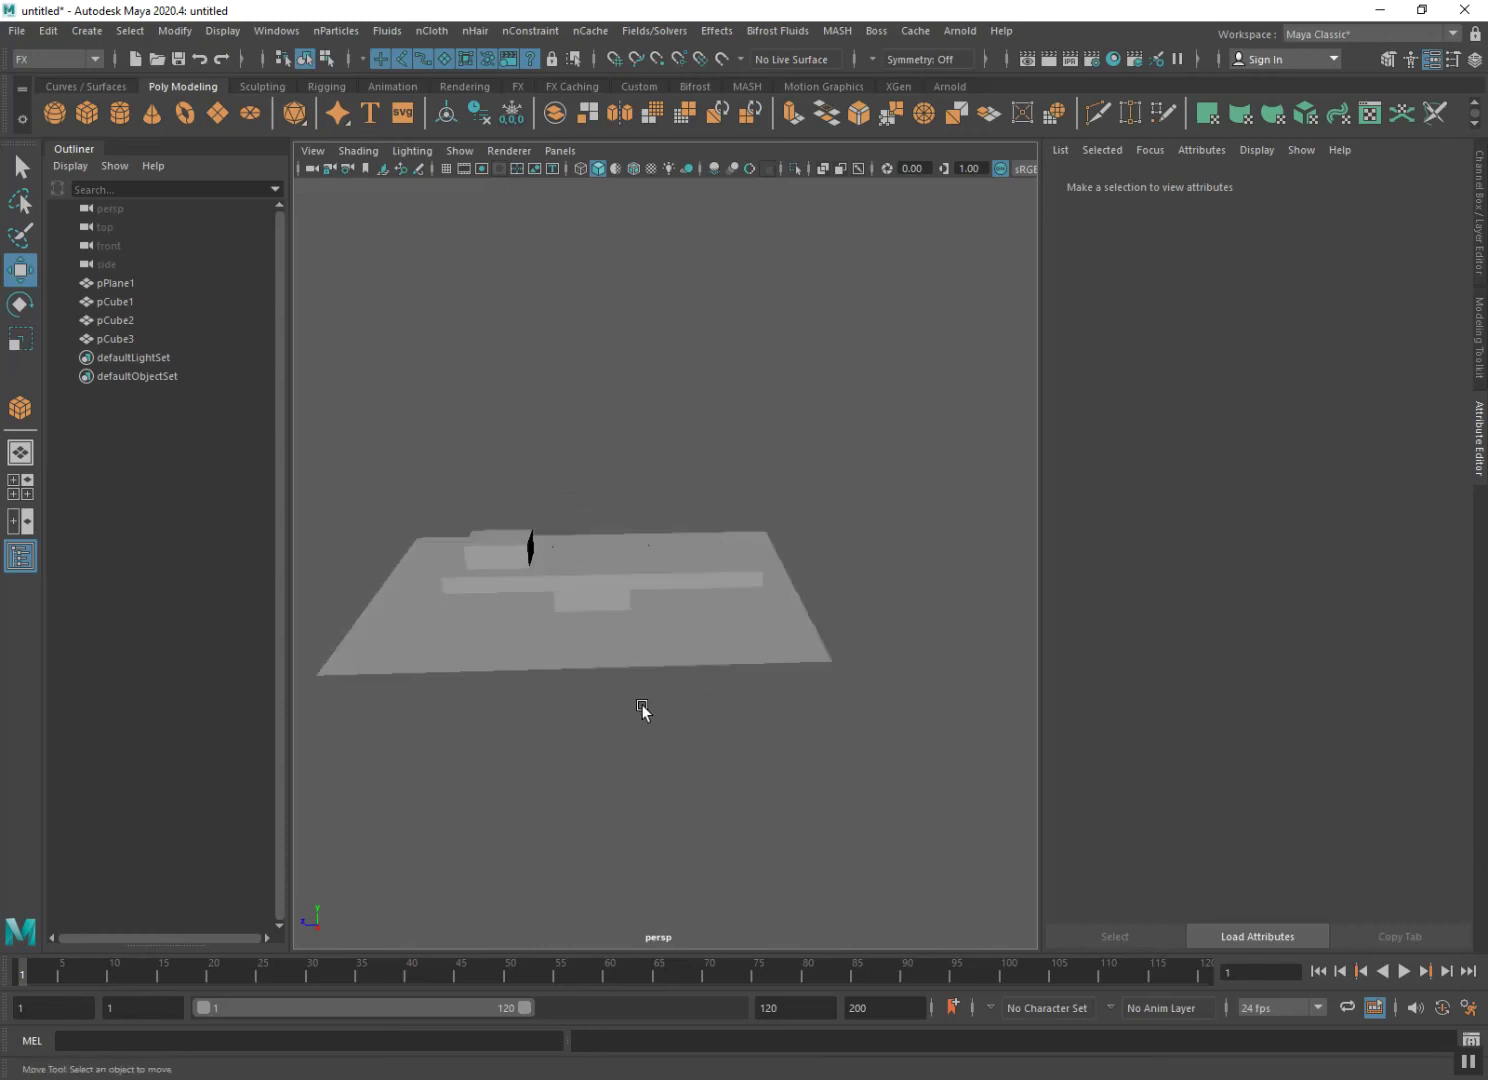
pyautogui.keyDown('alt'); pyautogui.moveTo(642, 704); pyautogui.dragTo(685, 711, button='middle'); pyautogui.keyUp('alt')
# - Draw a polygon cylinder on the plane and raise it high along Y above the plank
pyautogui.click(119, 112)
pyautogui.moveTo(787, 642); pyautogui.dragTo(797, 640)
pyautogui.moveTo(797, 640); pyautogui.dragTo(784, 462)
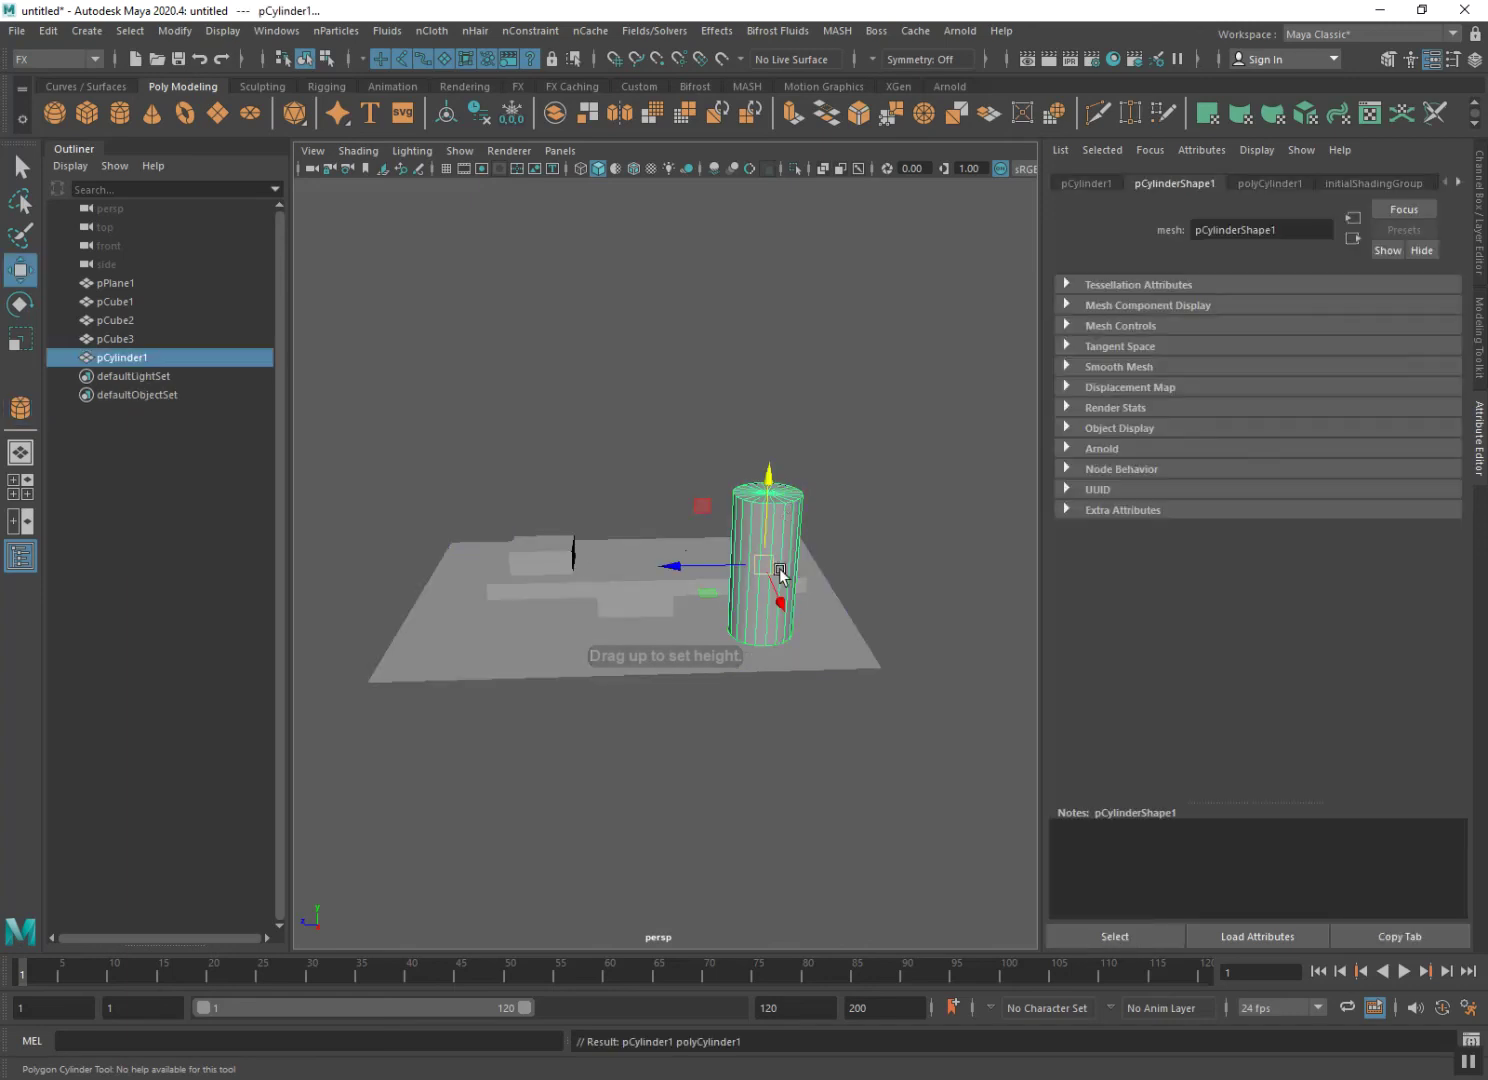
pyautogui.moveTo(780, 573); pyautogui.dragTo(690, 537)
pyautogui.moveTo(760, 452); pyautogui.dragTo(757, 150)
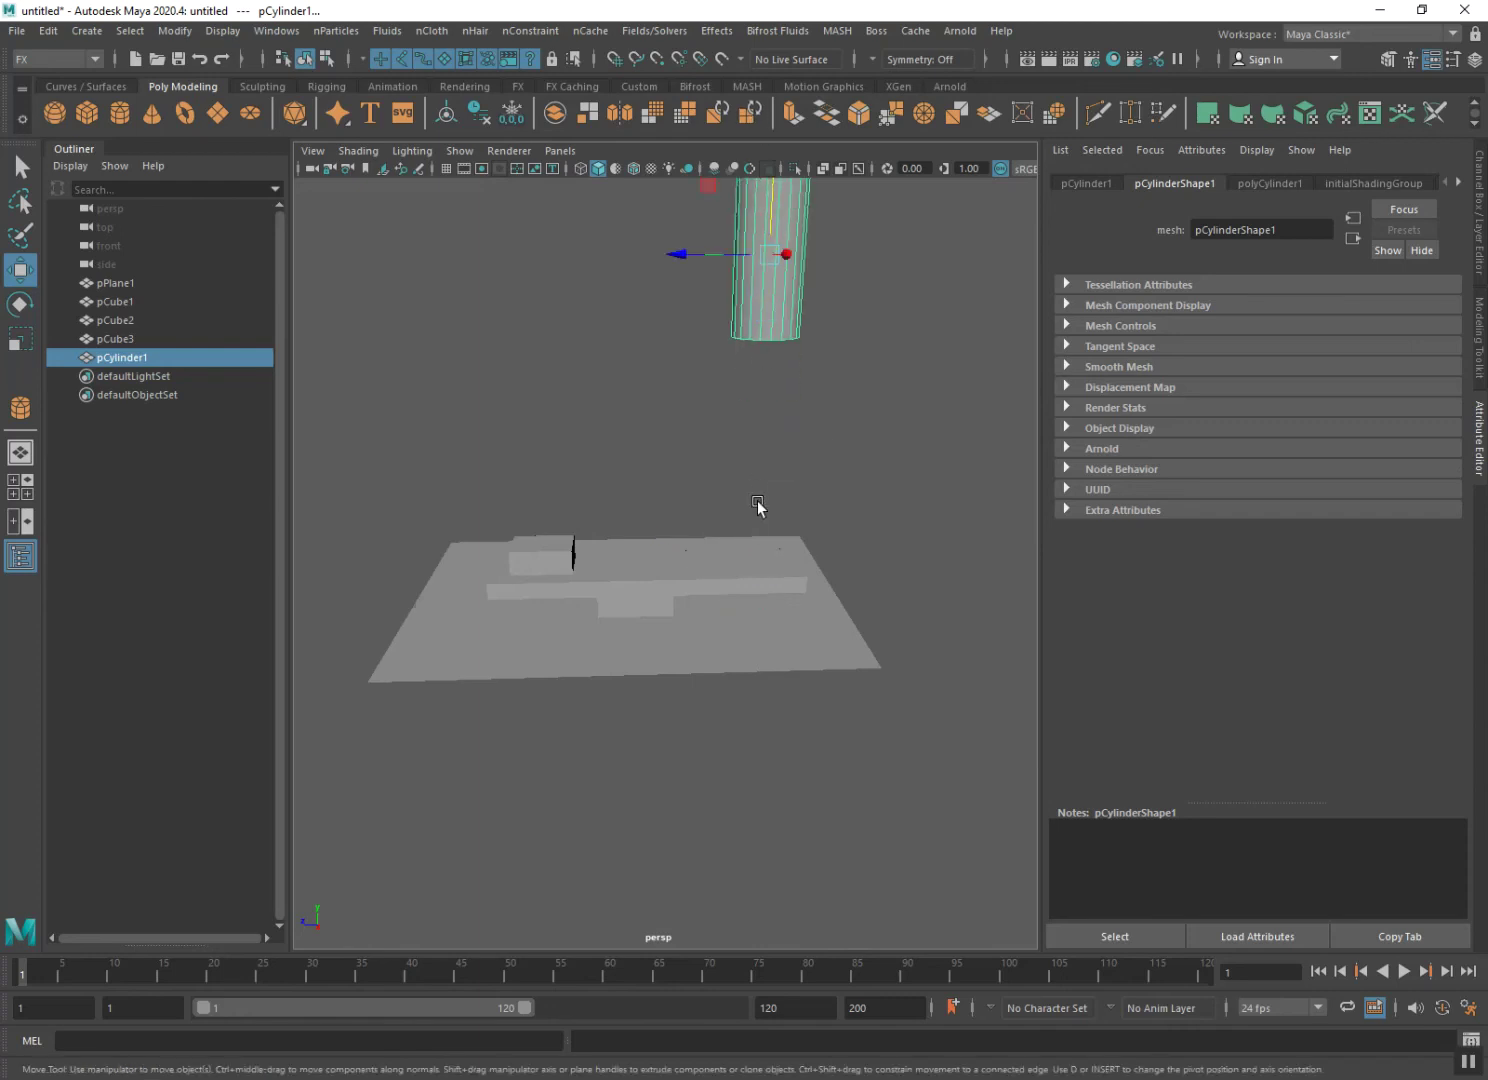
pyautogui.moveTo(761, 606)
pyautogui.keyDown('alt'); pyautogui.mouseDown()
pyautogui.moveTo(787, 751)
pyautogui.moveTo(770, 747)
pyautogui.mouseUp(); pyautogui.keyUp('alt')
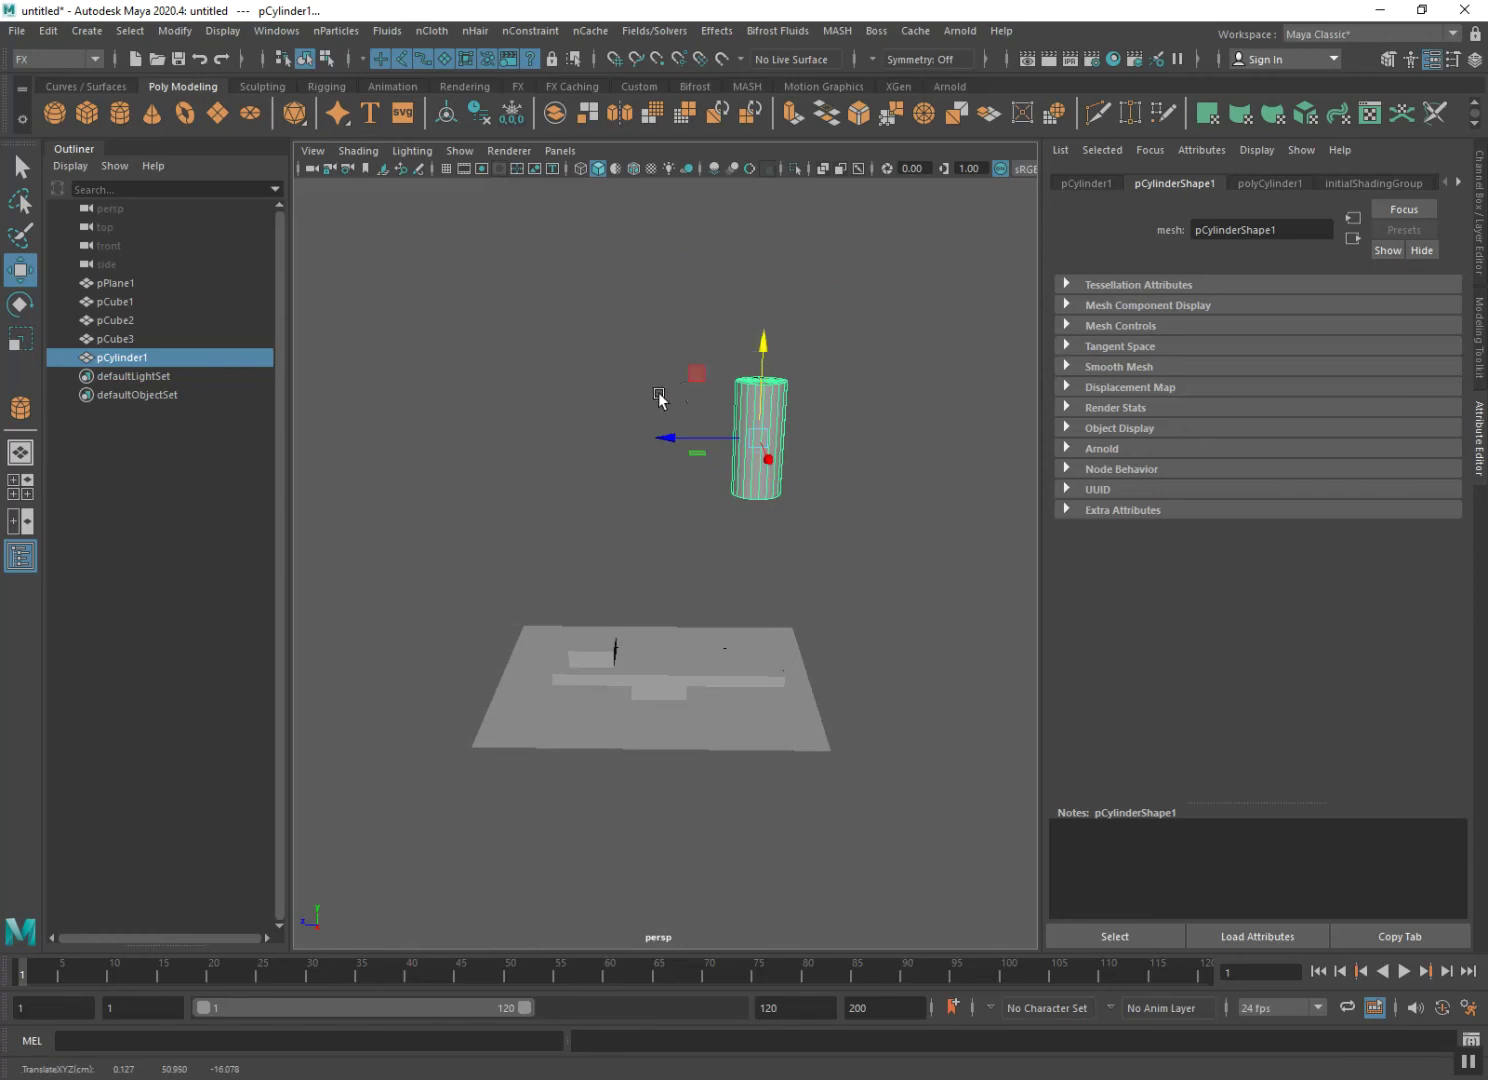
pyautogui.click(653, 493)
pyautogui.moveTo(685, 634)
pyautogui.keyDown('alt'); pyautogui.mouseDown()
pyautogui.moveTo(724, 647)
pyautogui.moveTo(704, 663)
pyautogui.mouseUp(); pyautogui.keyUp('alt')
pyautogui.click(766, 422)
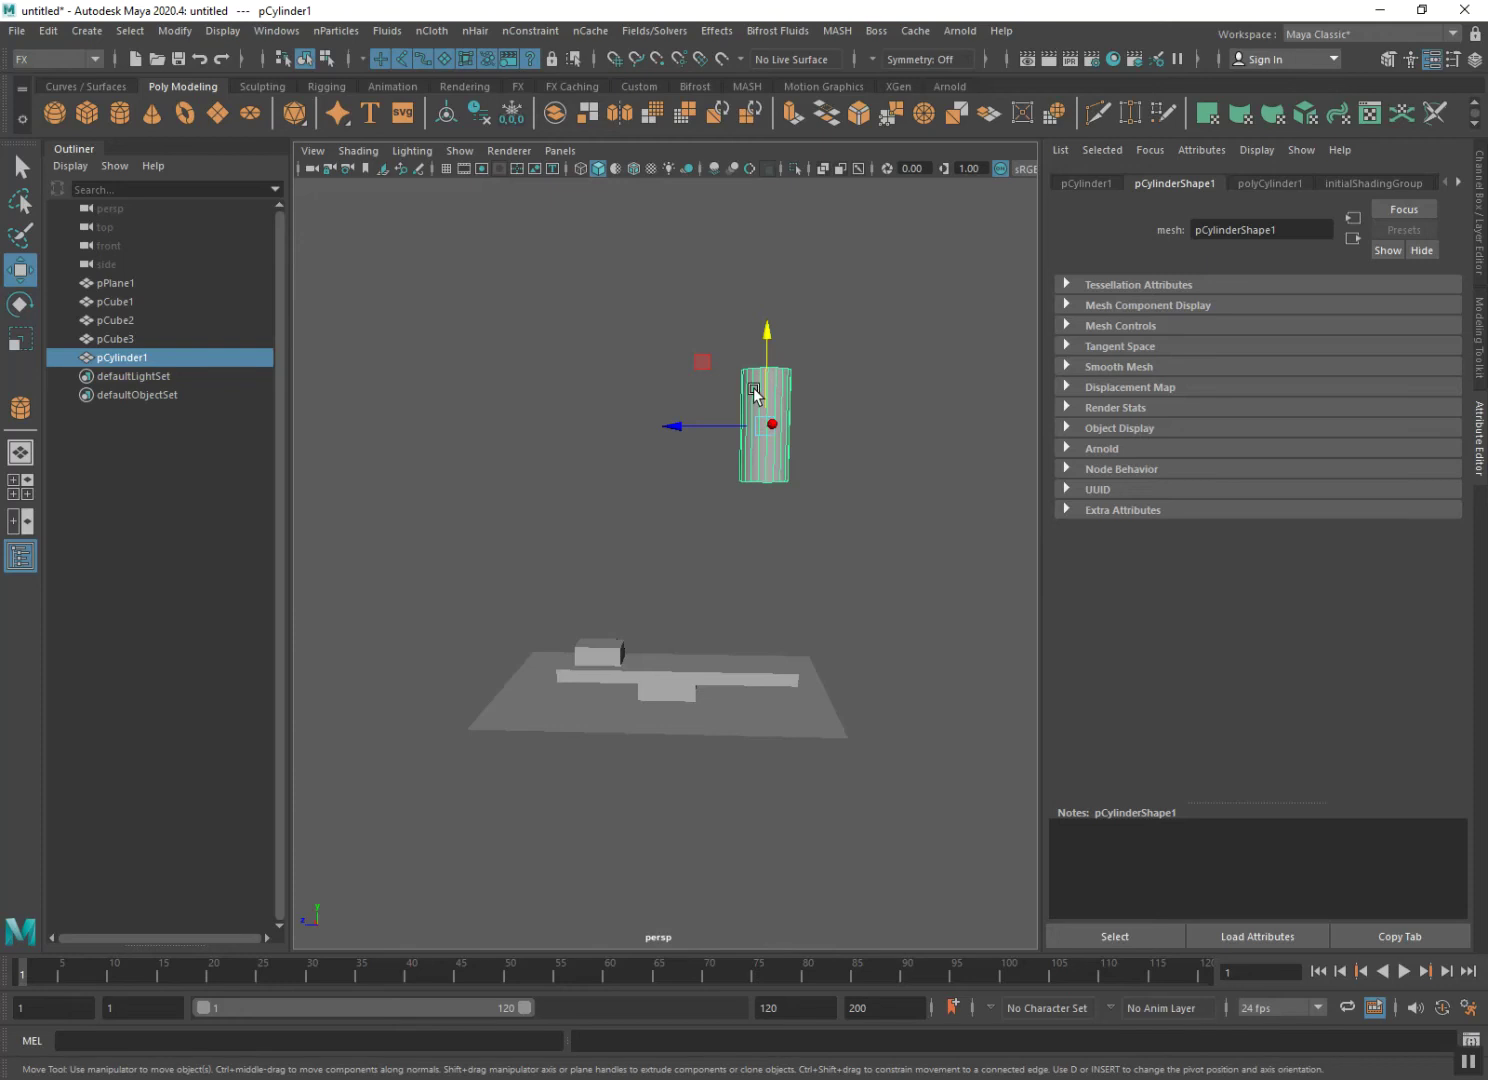
# - Assign the cylinder a new Phong E material (phongE1) coloured red
pyautogui.rightClick(757, 395)
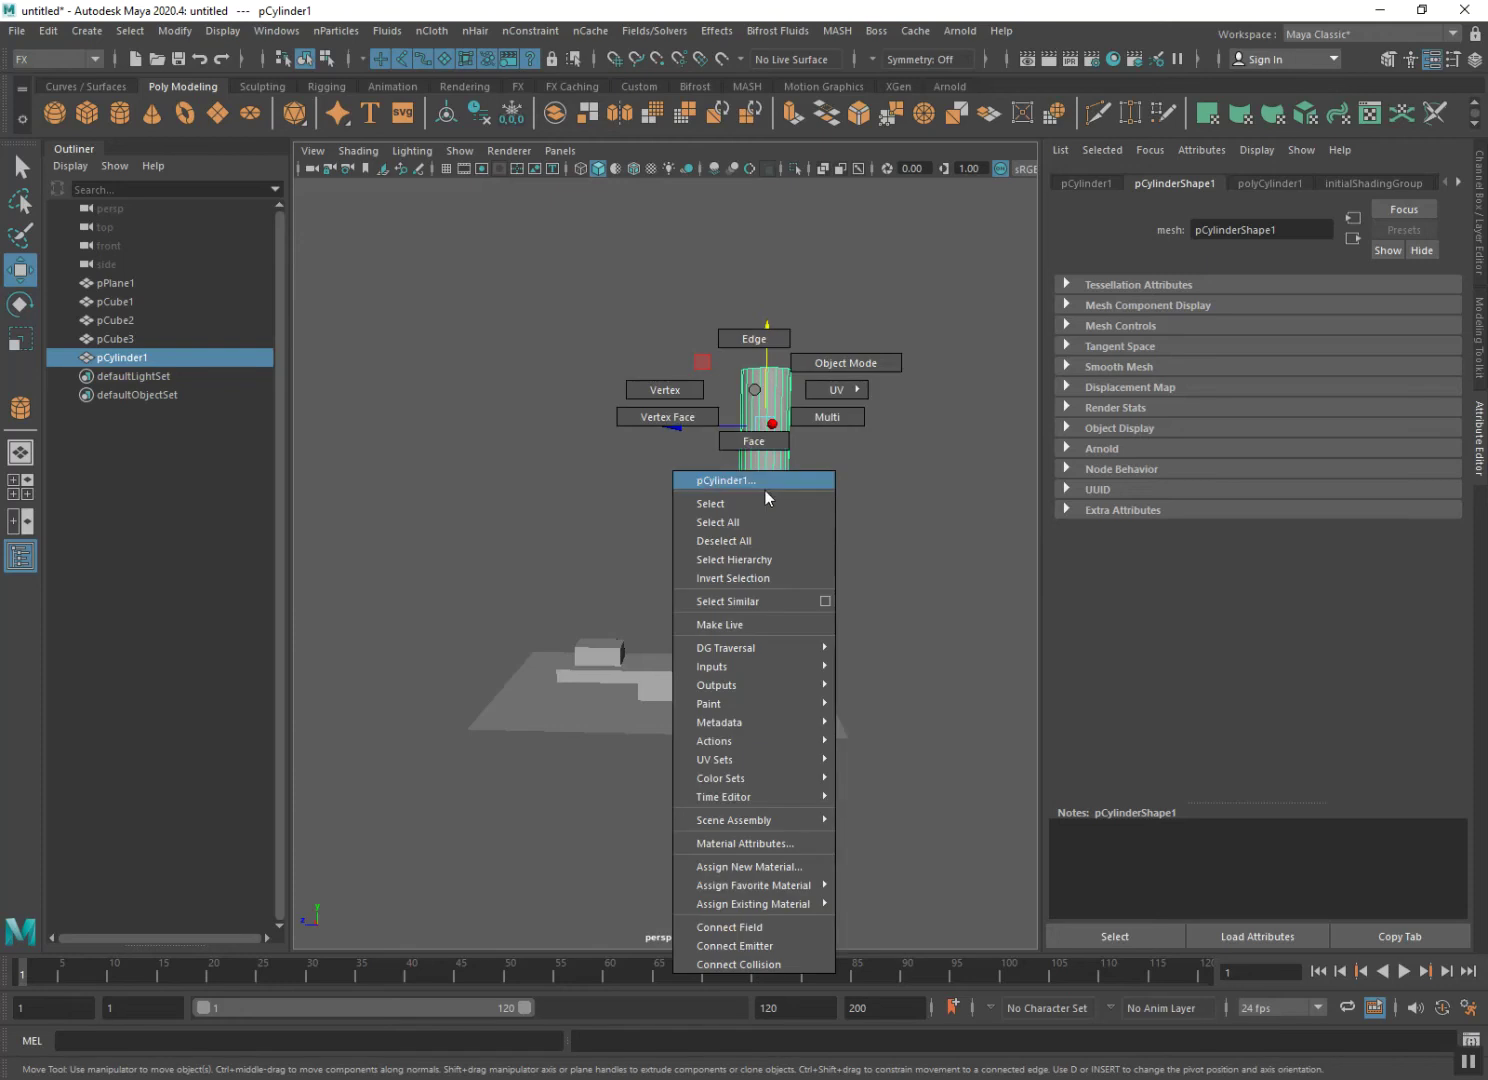
pyautogui.click(746, 868)
pyautogui.click(653, 572)
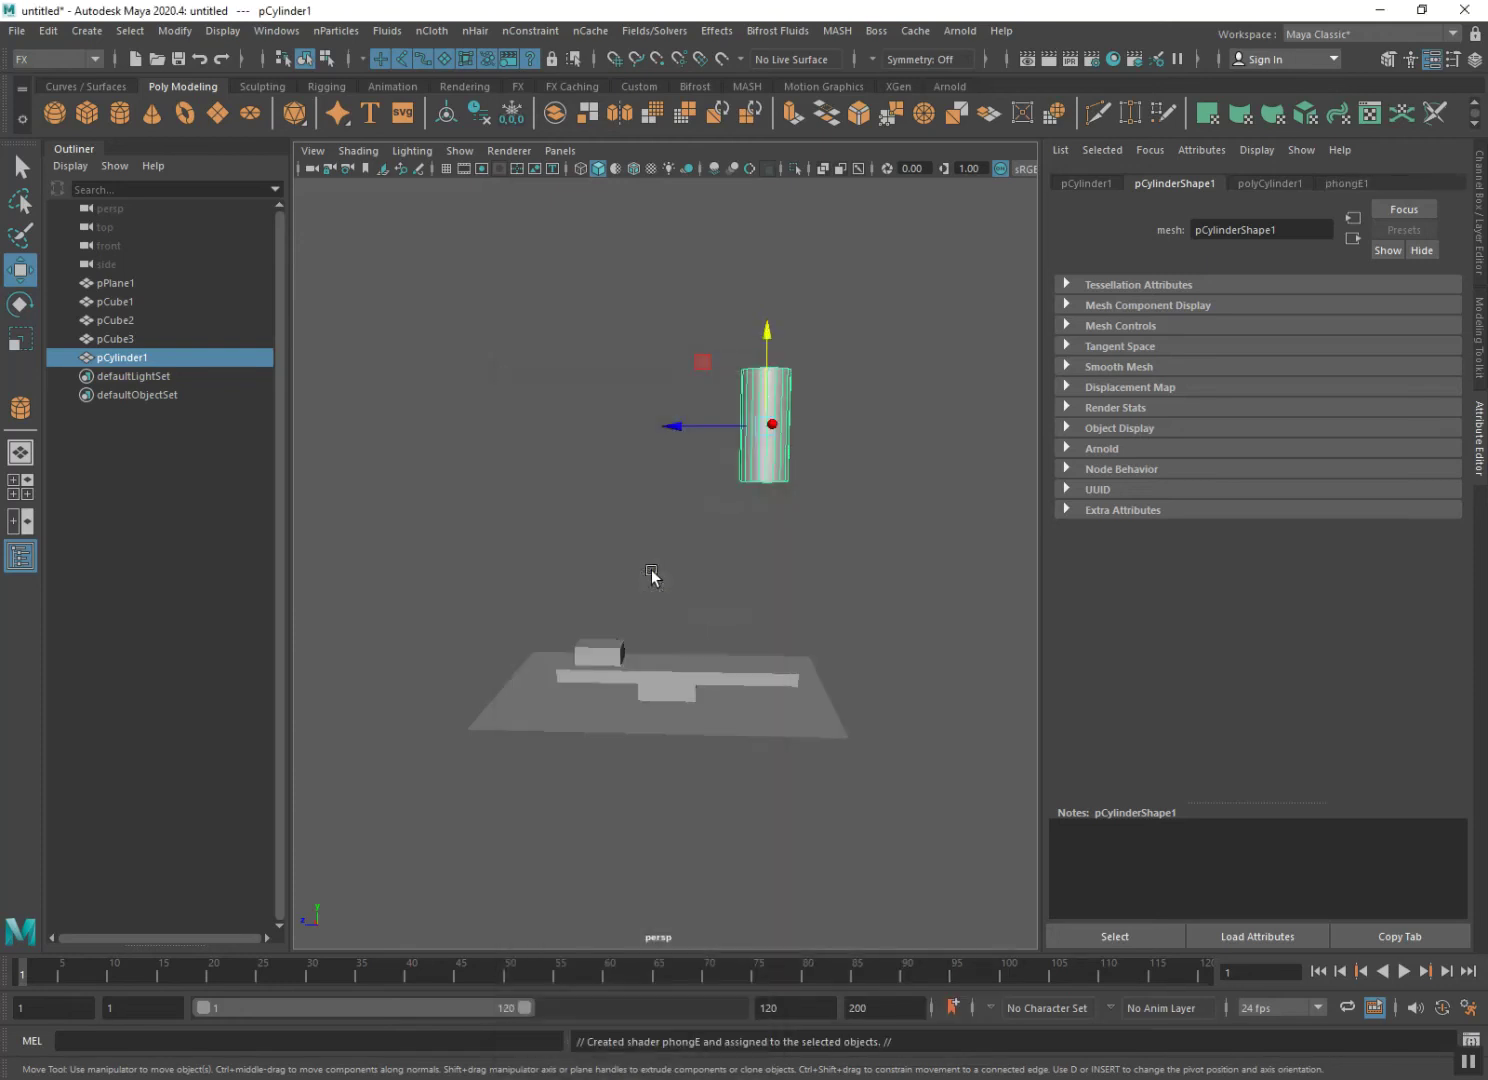
pyautogui.click(1229, 393)
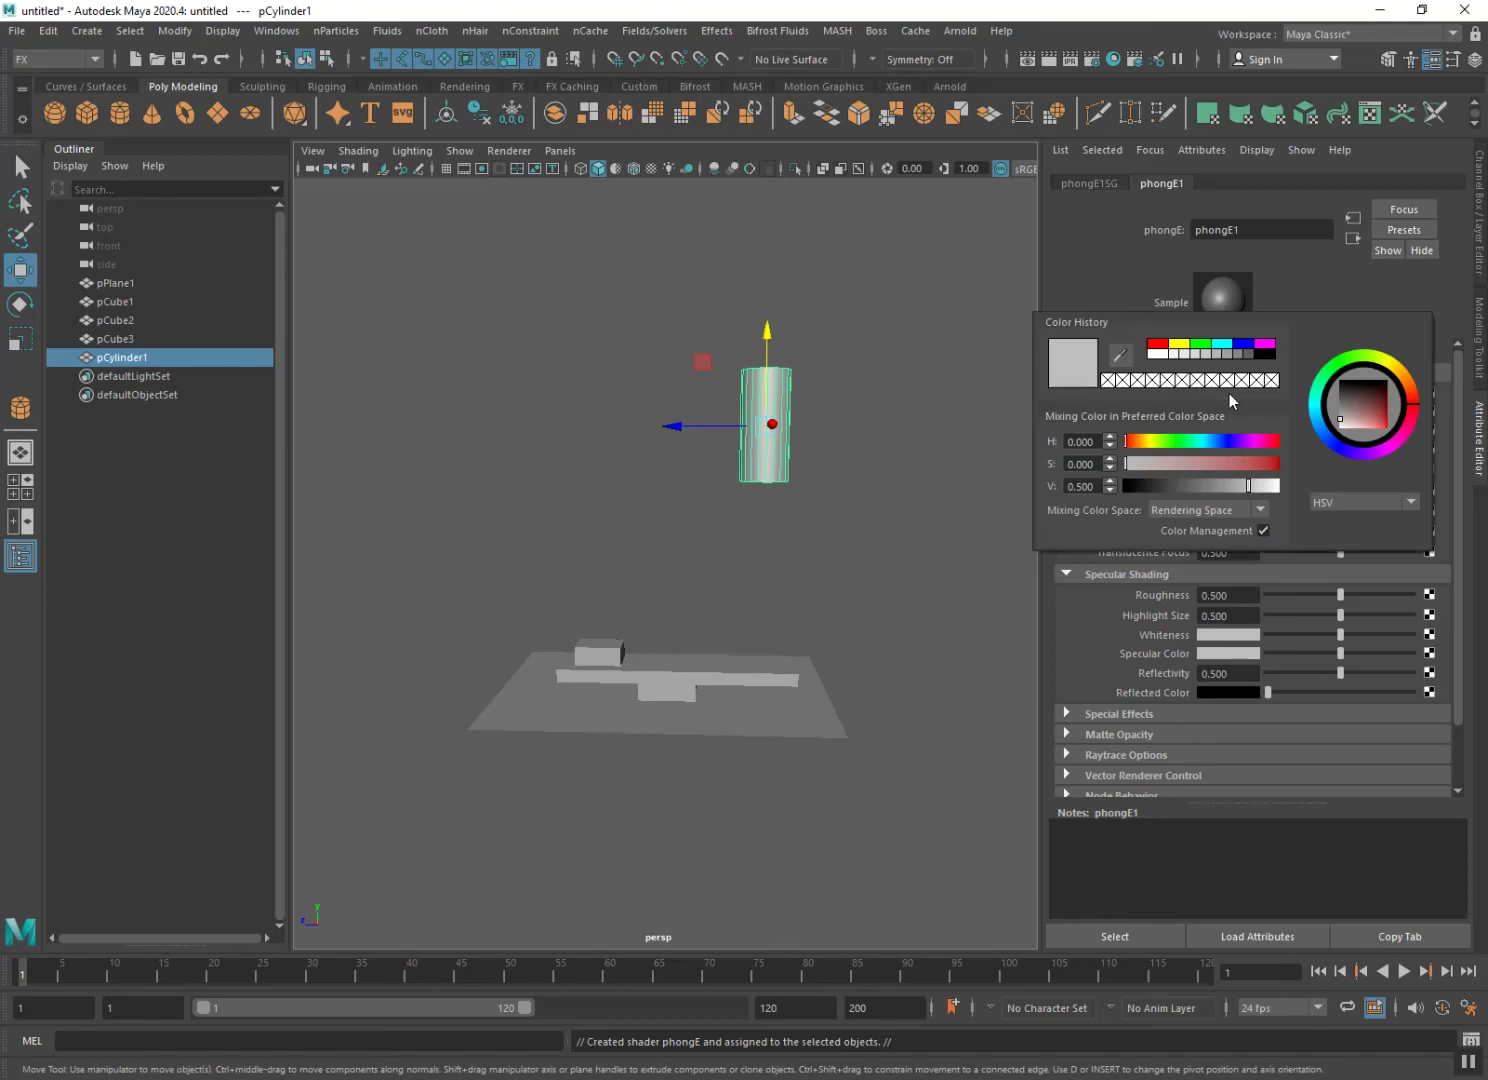
pyautogui.click(1155, 345)
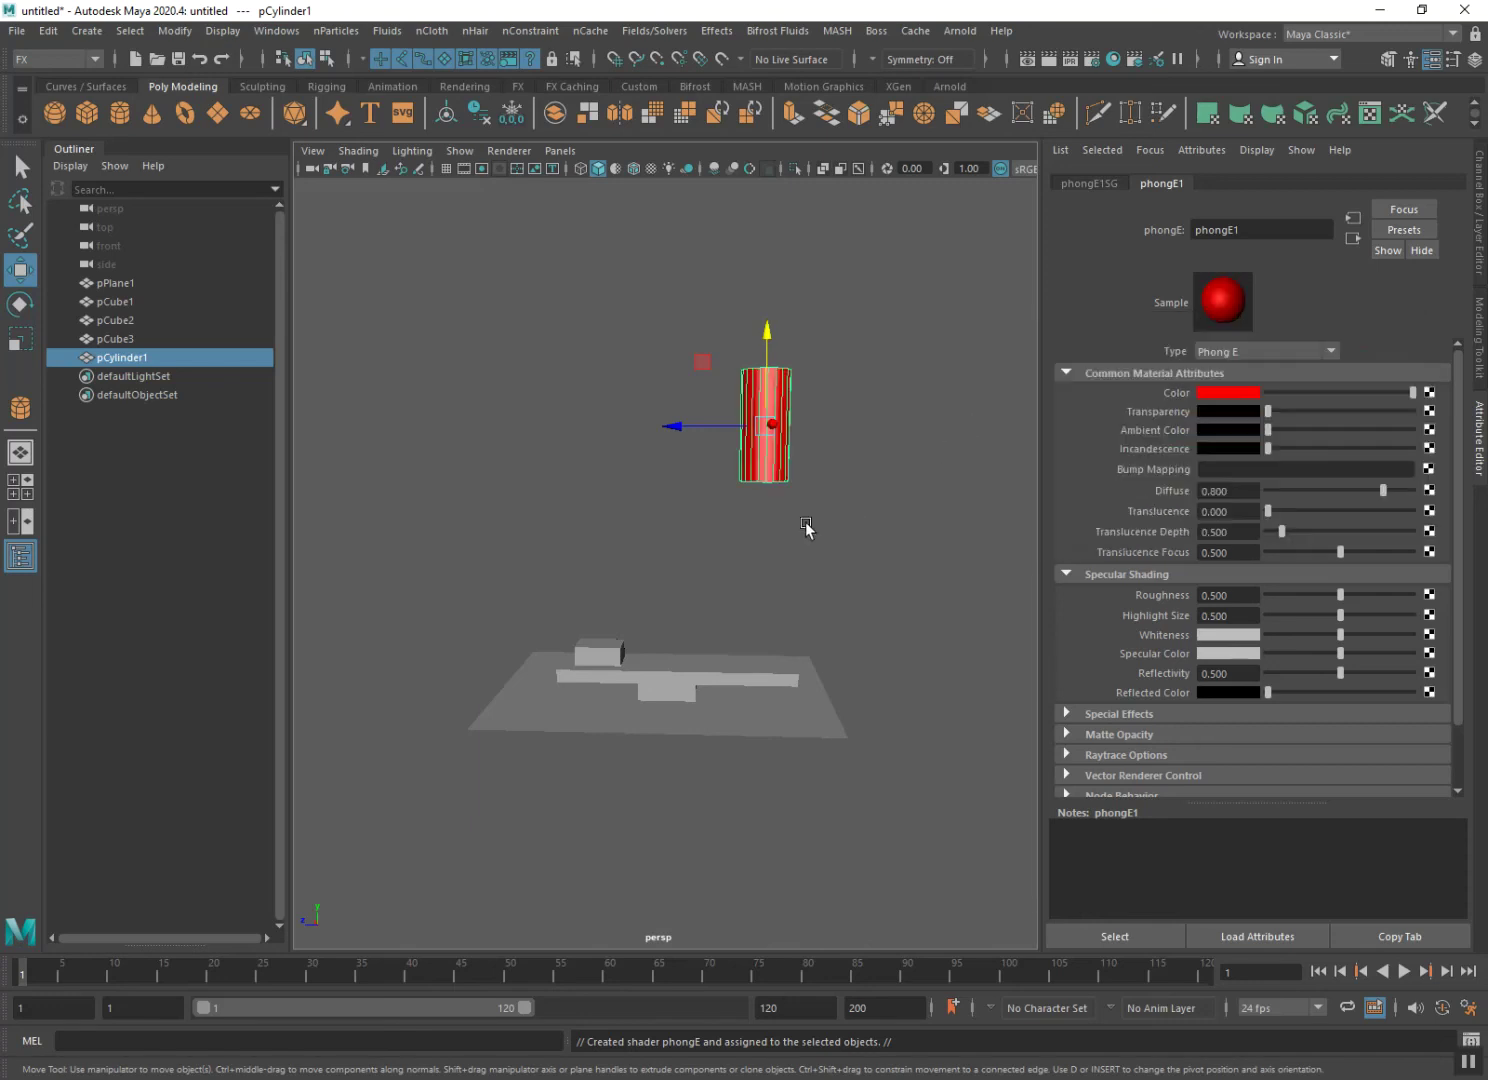
pyautogui.click(601, 648)
pyautogui.rightClick(601, 648)
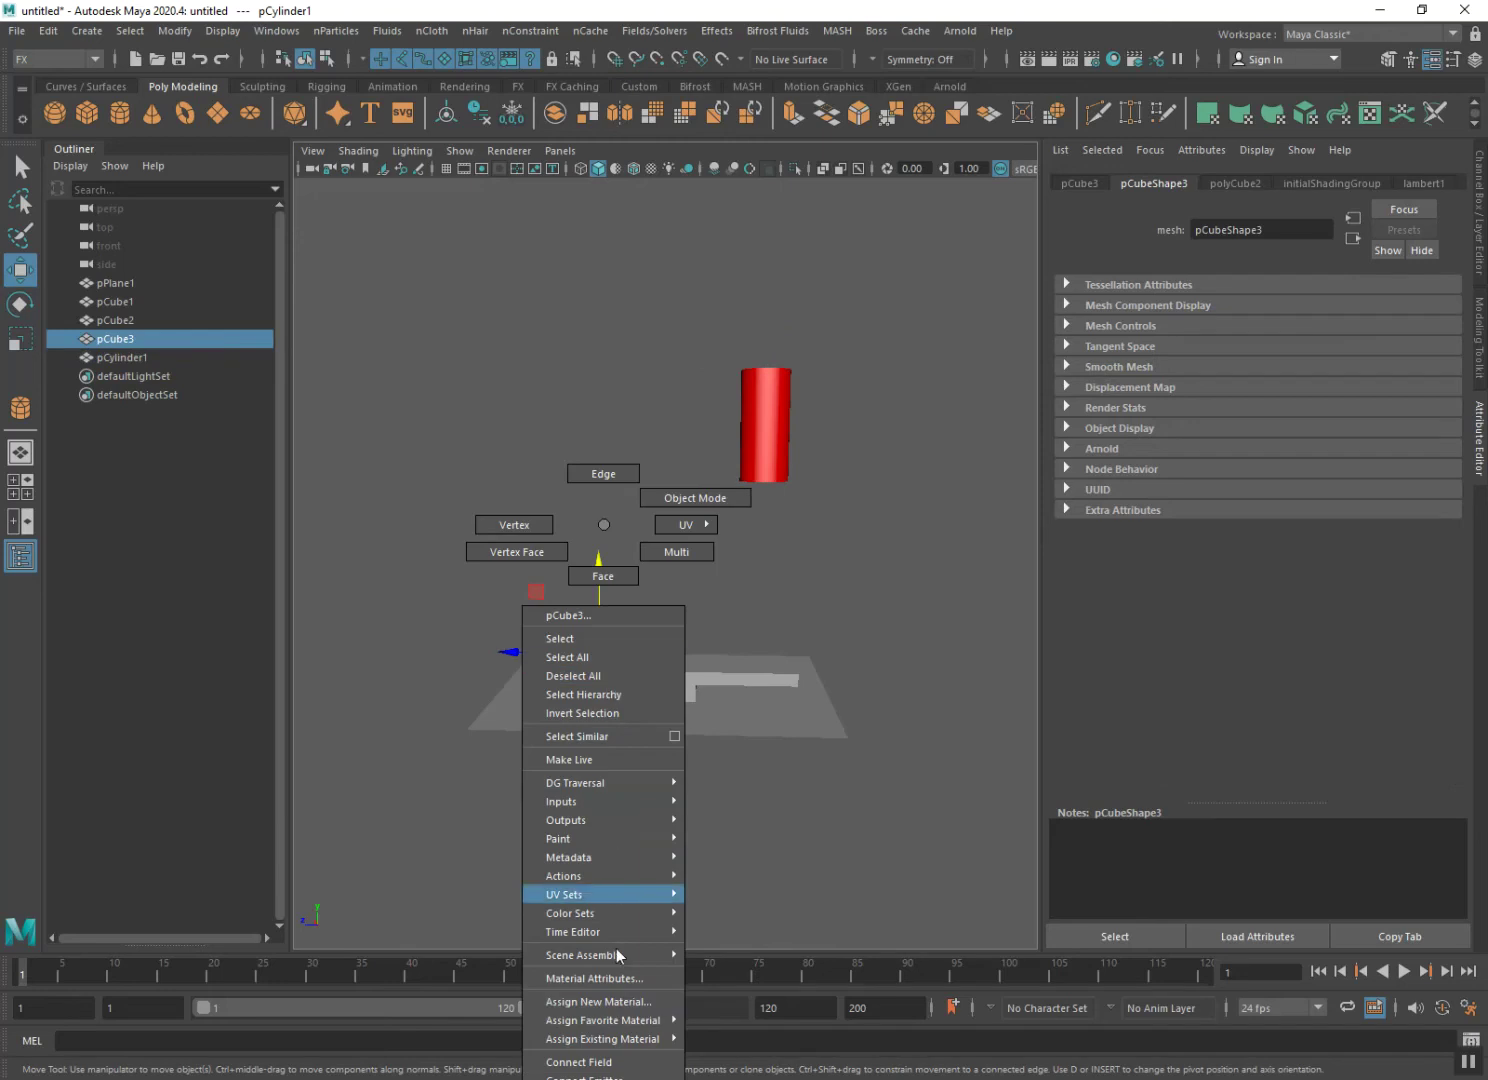
# - Give pCube3 a new Phong E material (phongE2) set to cyan
pyautogui.click(622, 1002)
pyautogui.click(691, 569)
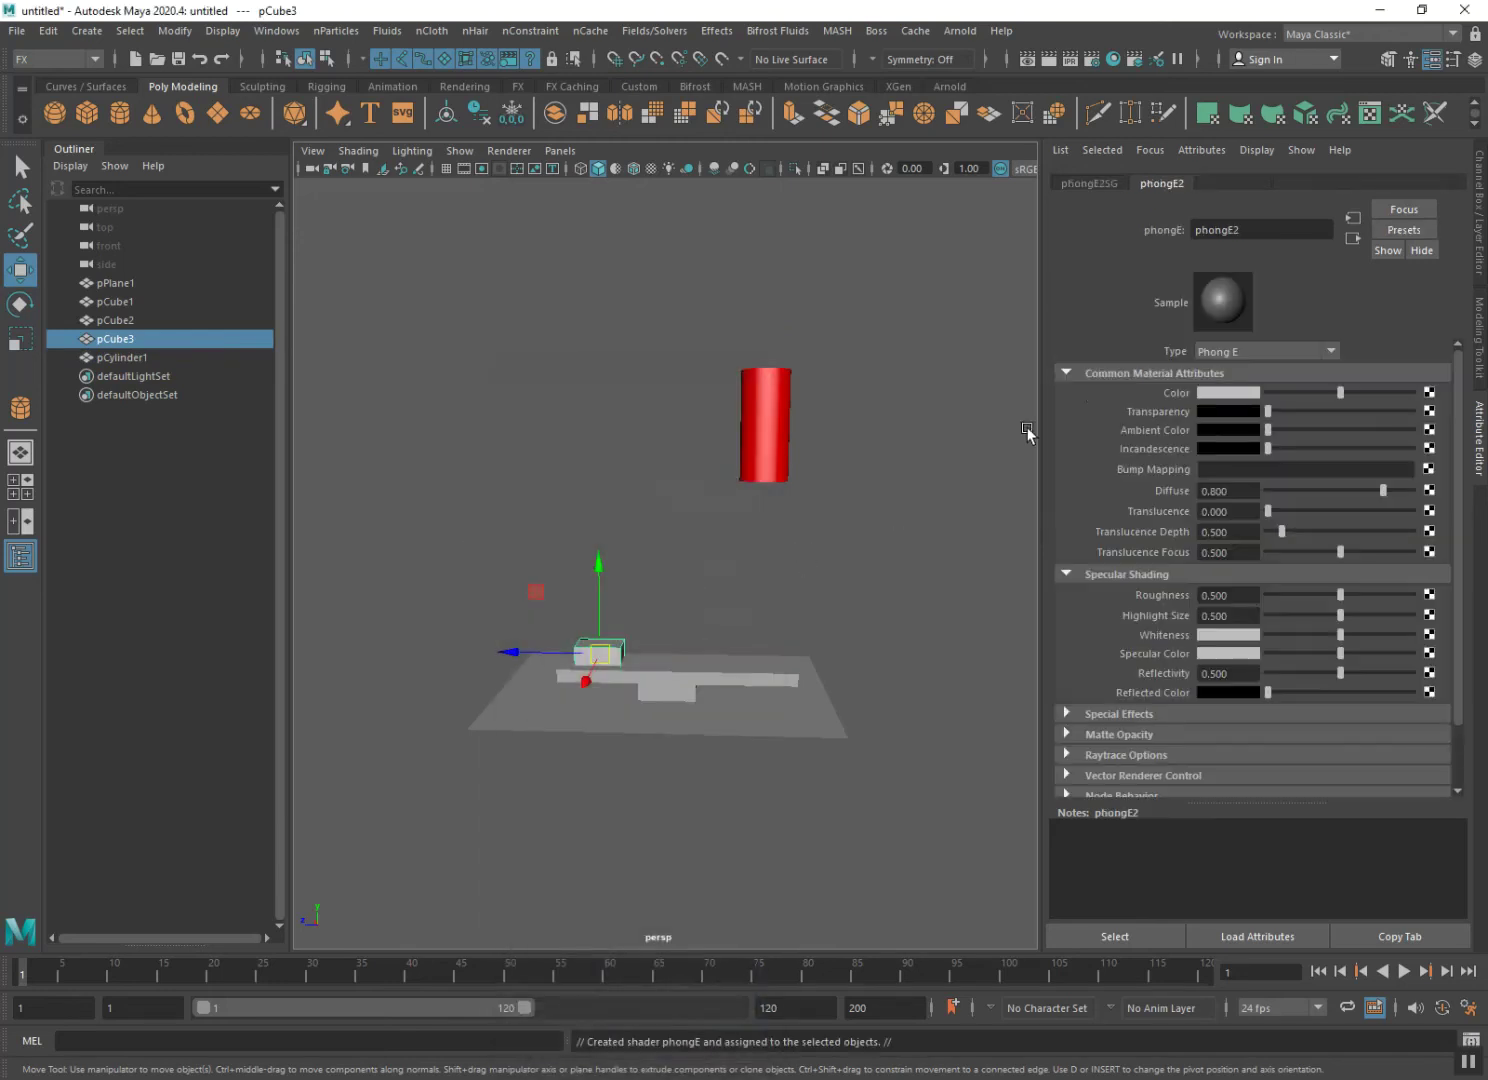
pyautogui.click(1235, 400)
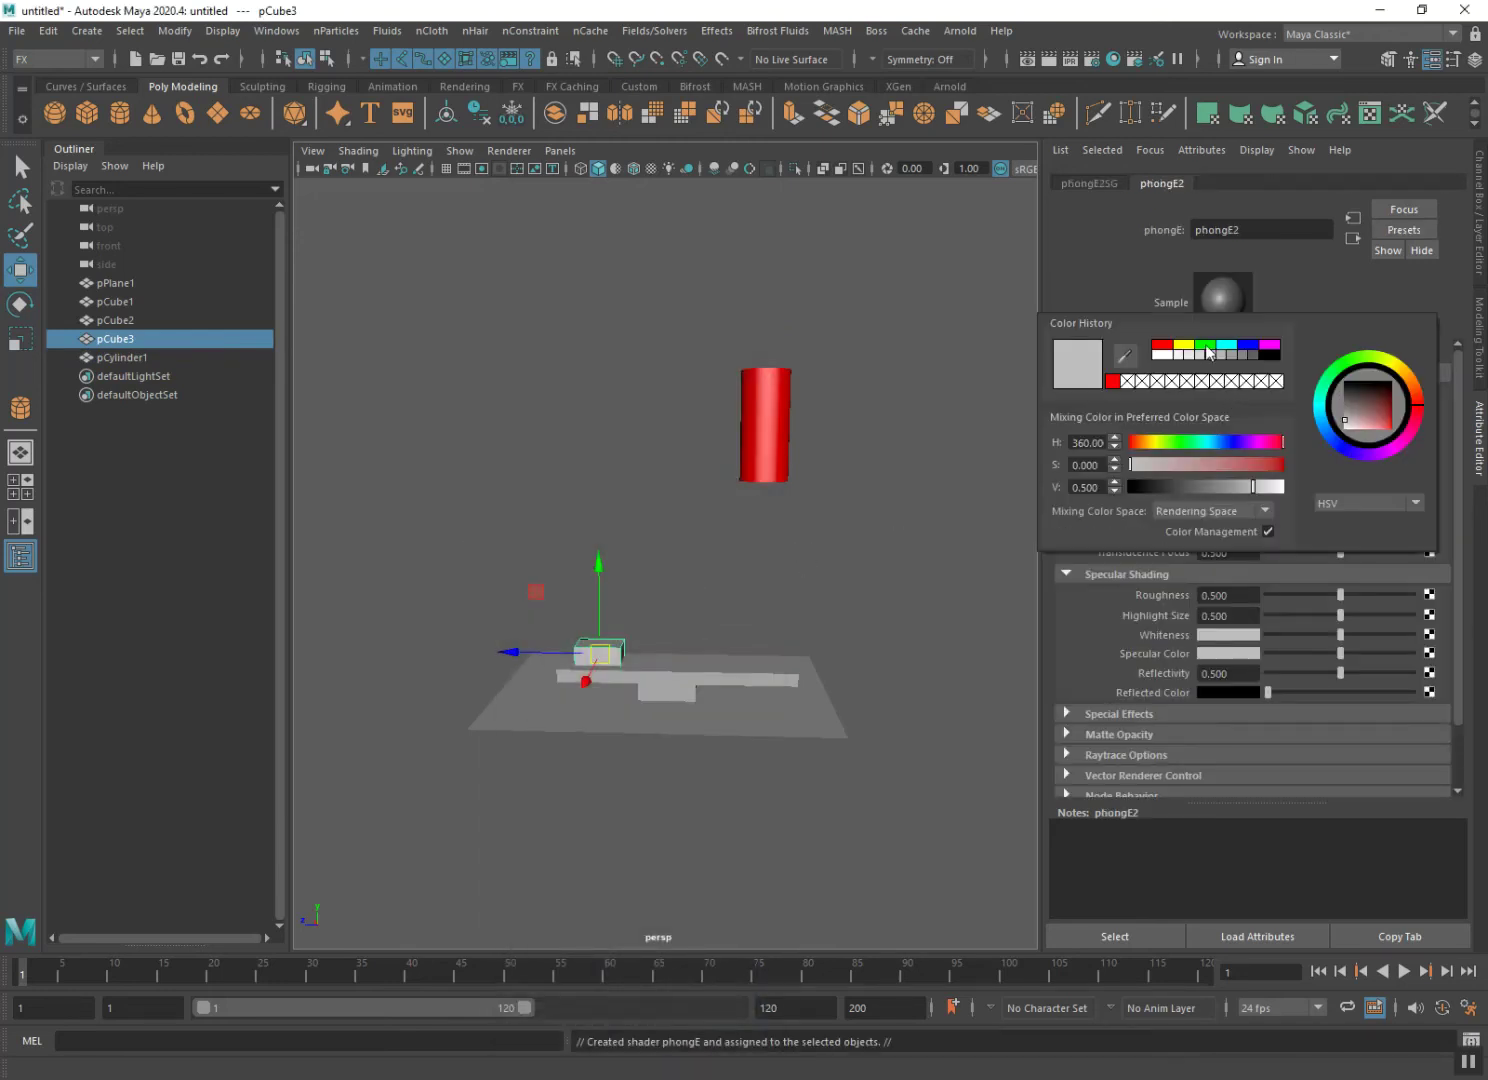
pyautogui.click(1246, 347)
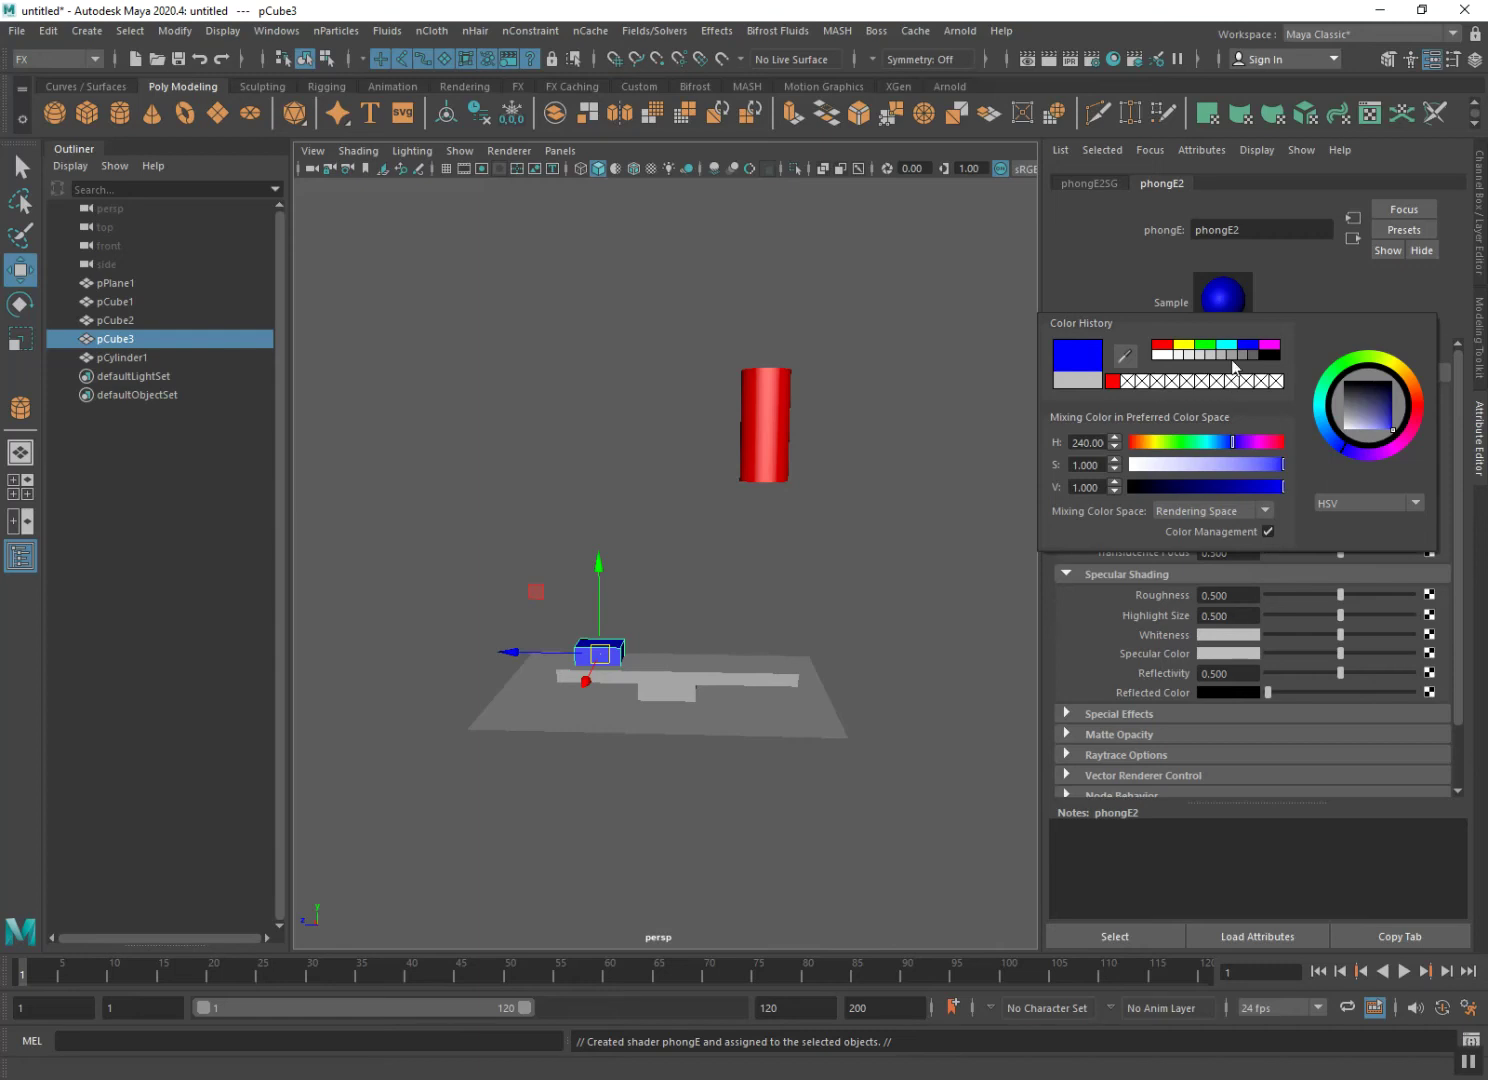
pyautogui.click(1219, 346)
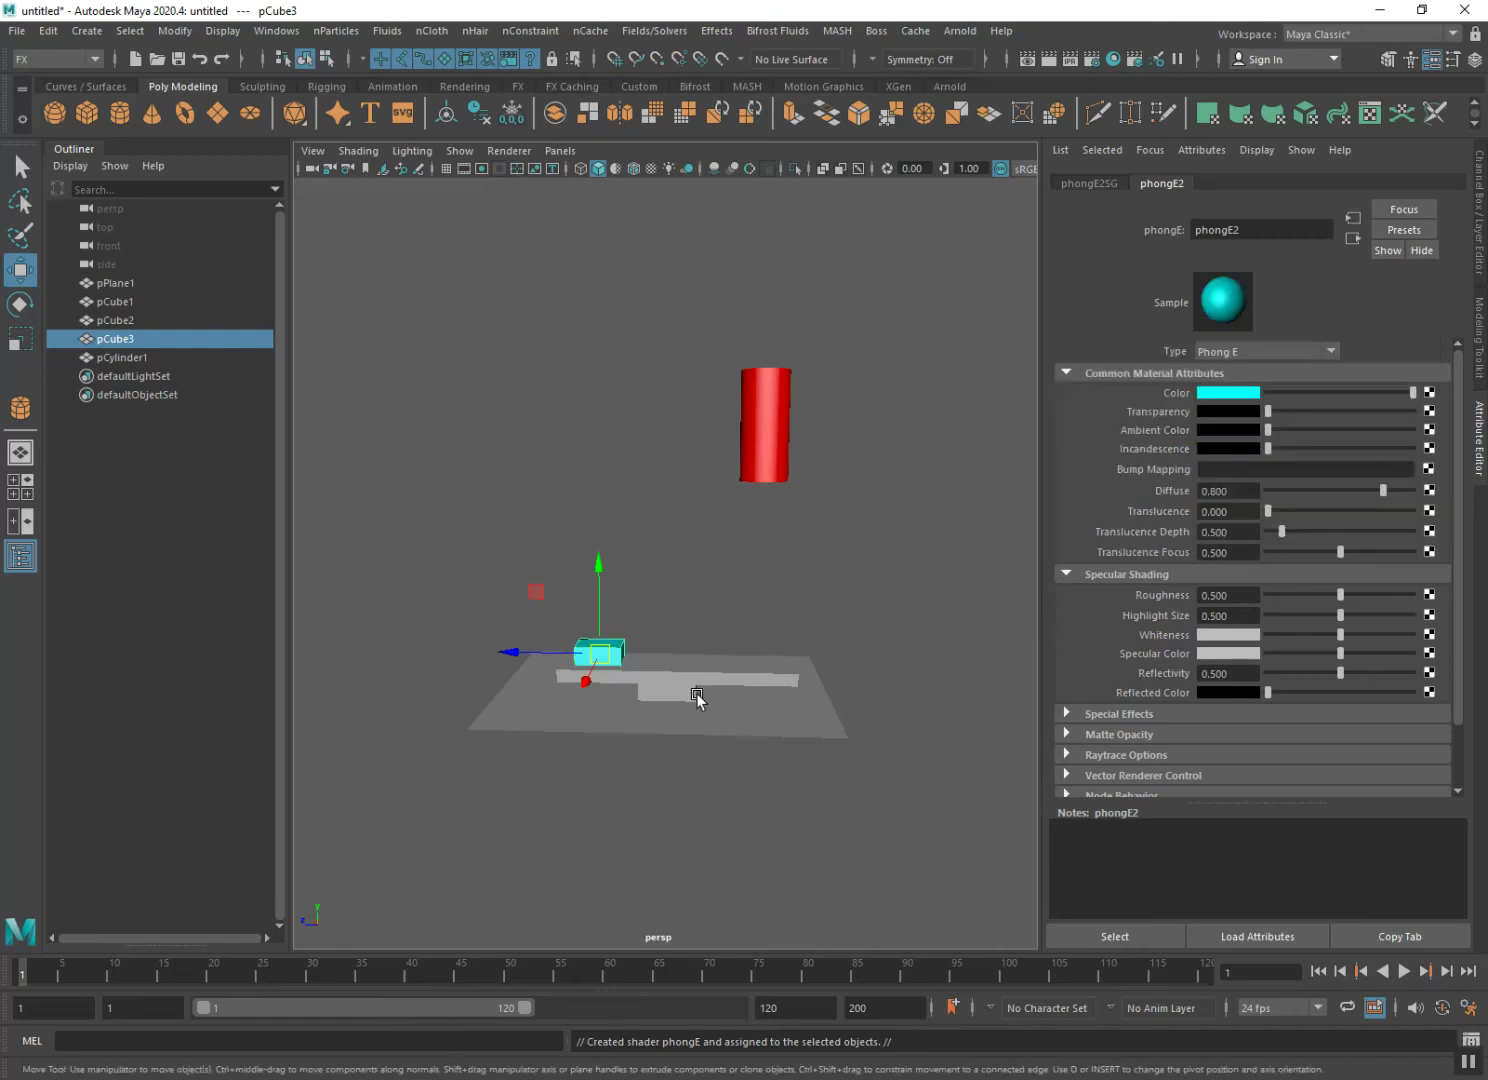
pyautogui.click(726, 679)
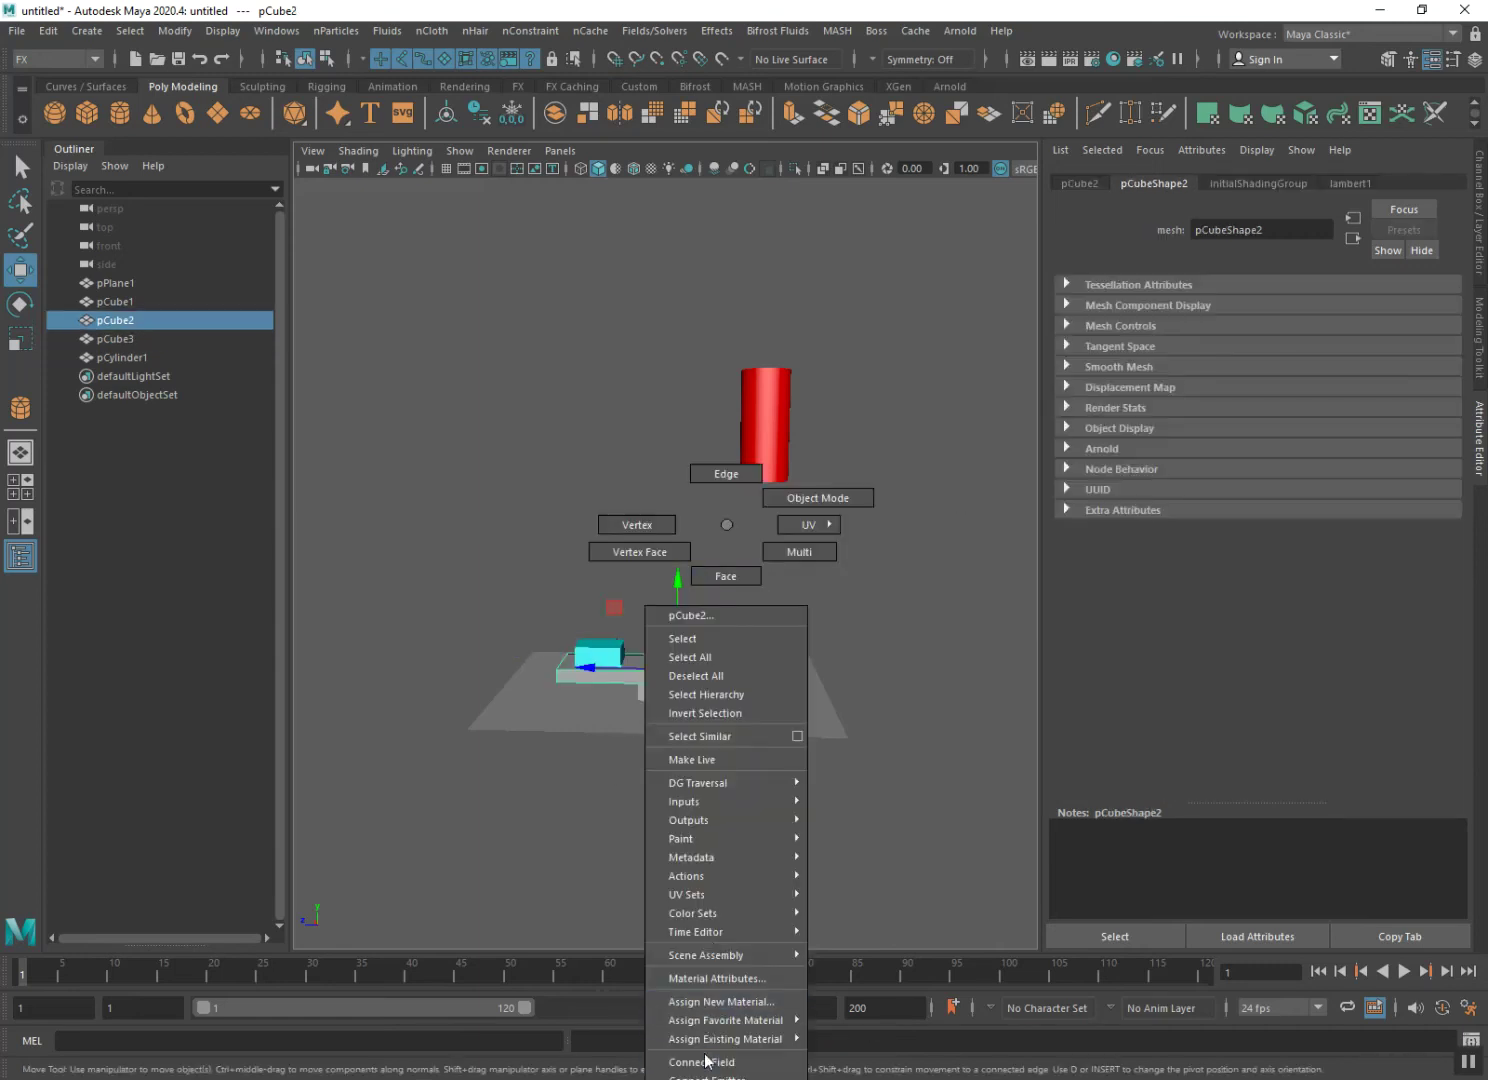
# - Assign the plank a new Phong E material (phongE3) coloured black
pyautogui.moveTo(713, 940); pyautogui.dragTo(712, 1010, button='right')
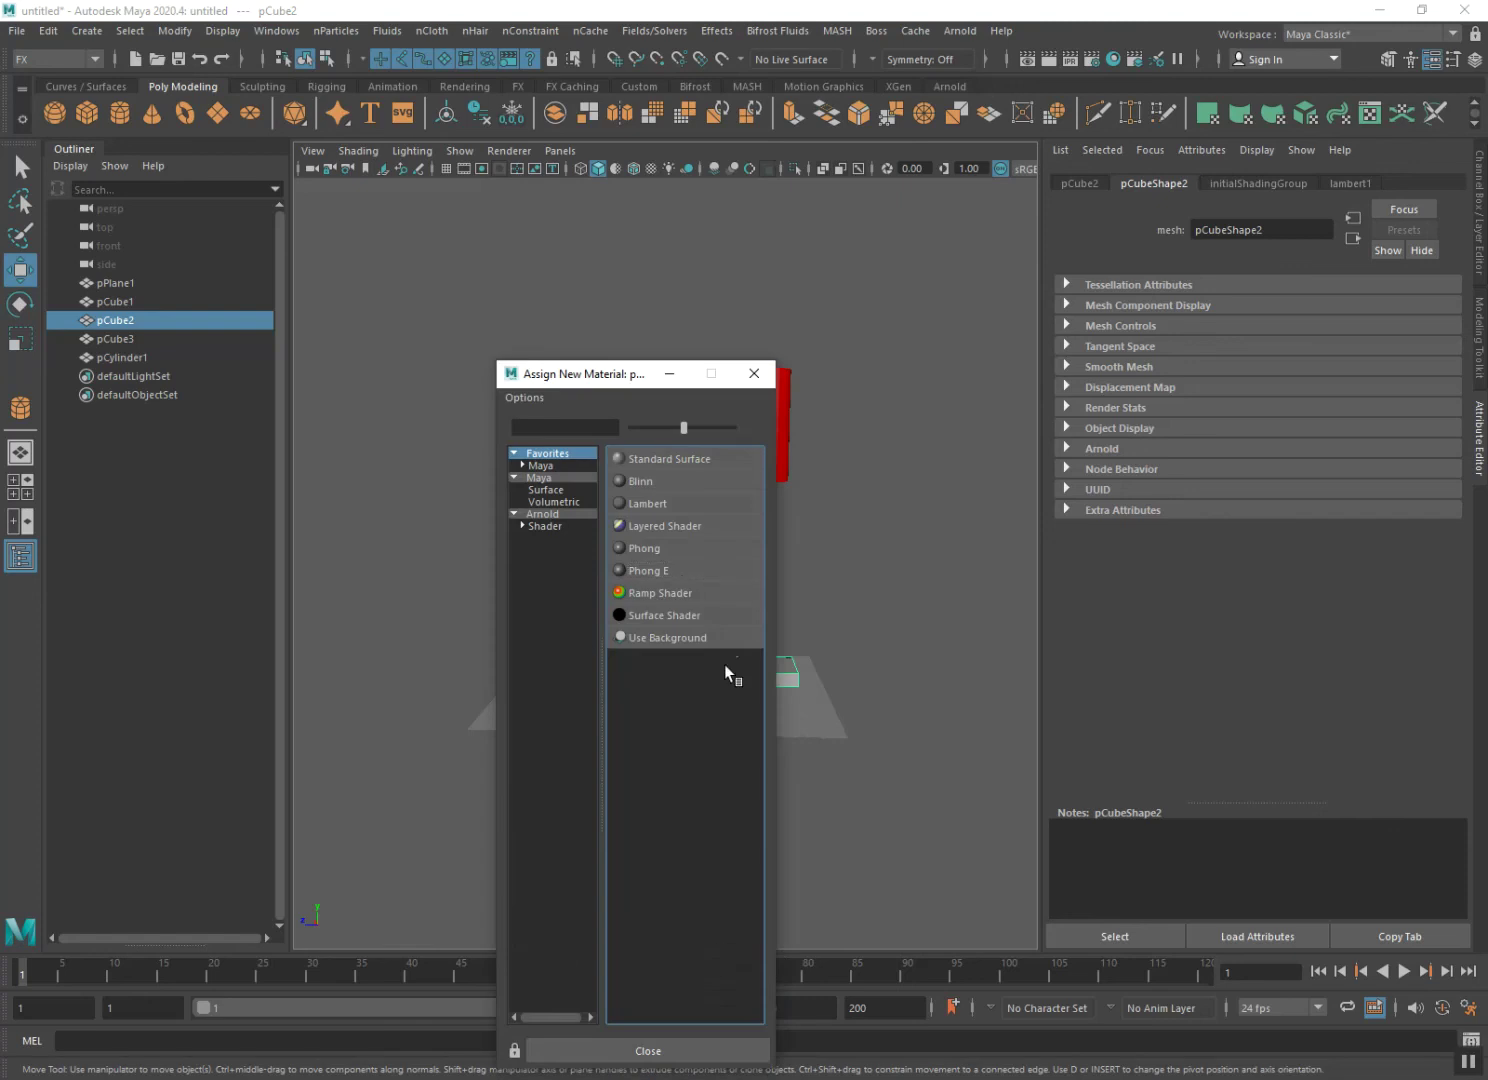
pyautogui.click(677, 571)
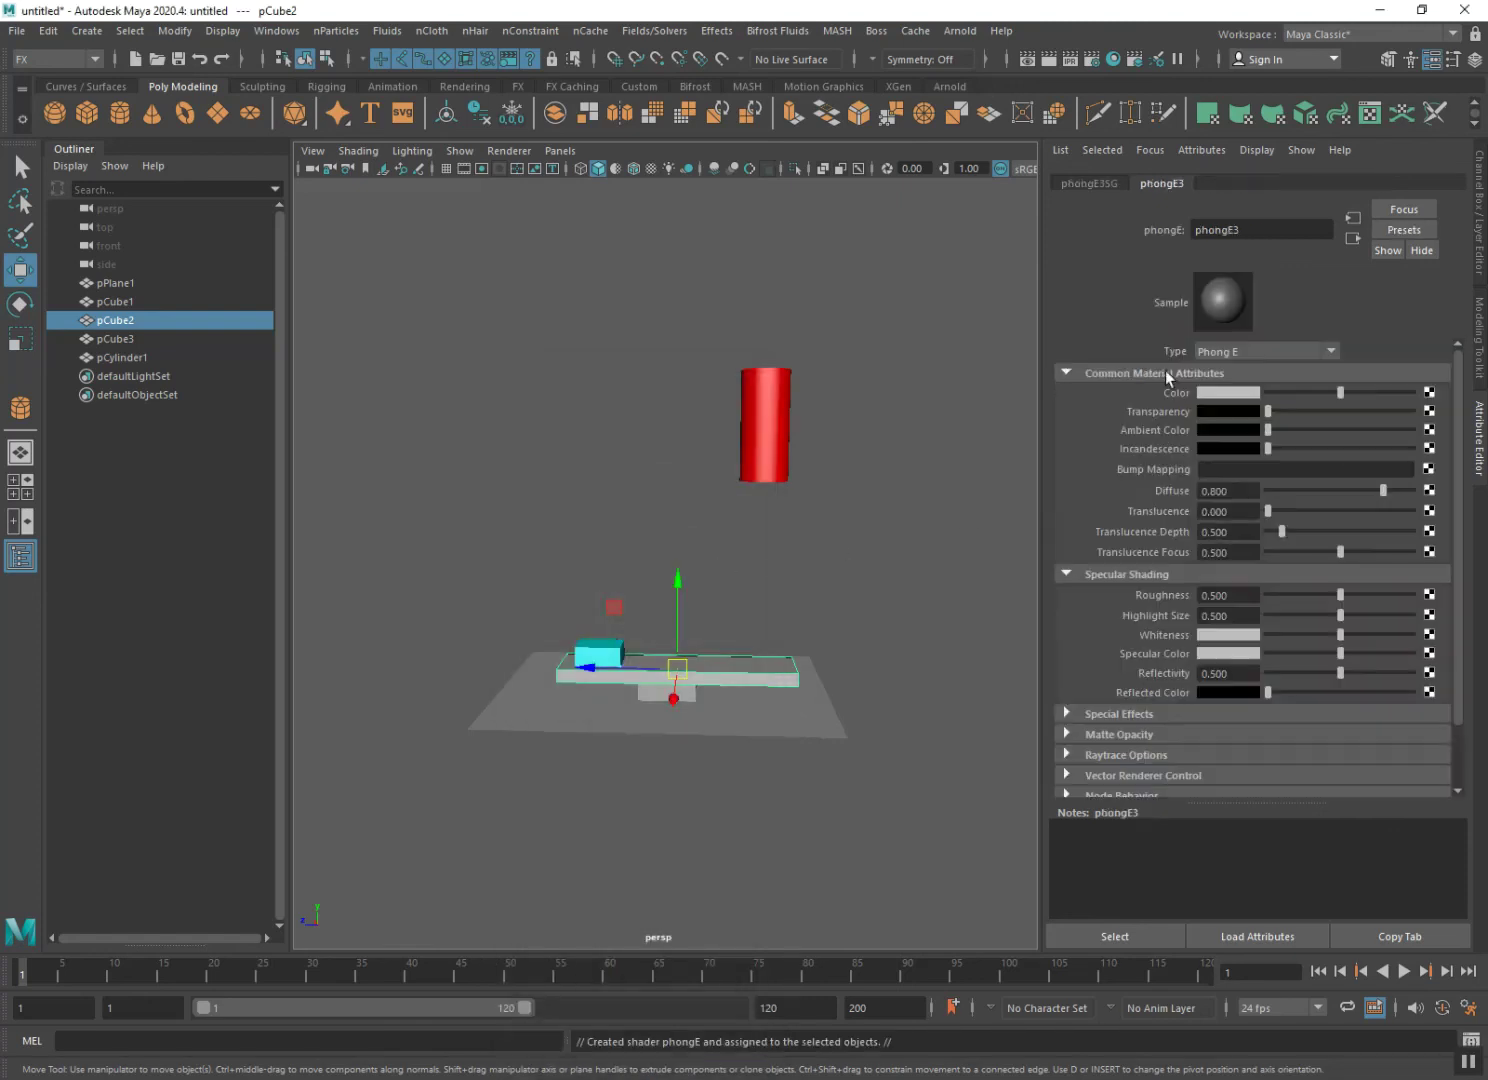
pyautogui.click(1245, 400)
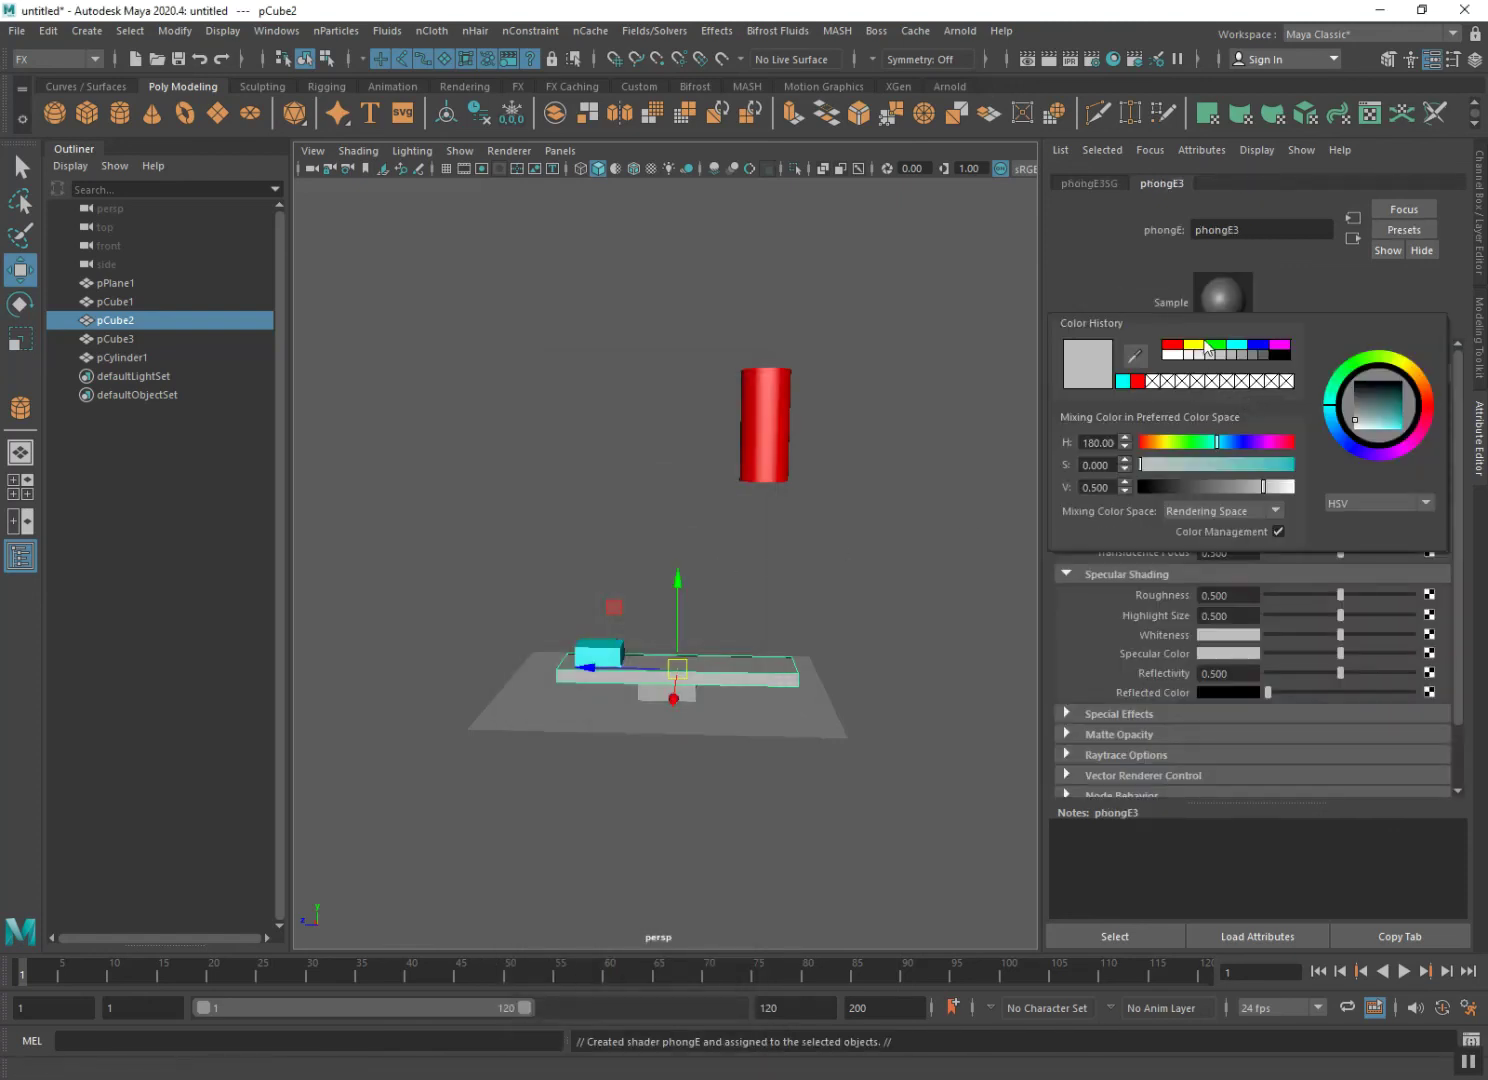
pyautogui.click(1237, 355)
pyautogui.click(1253, 356)
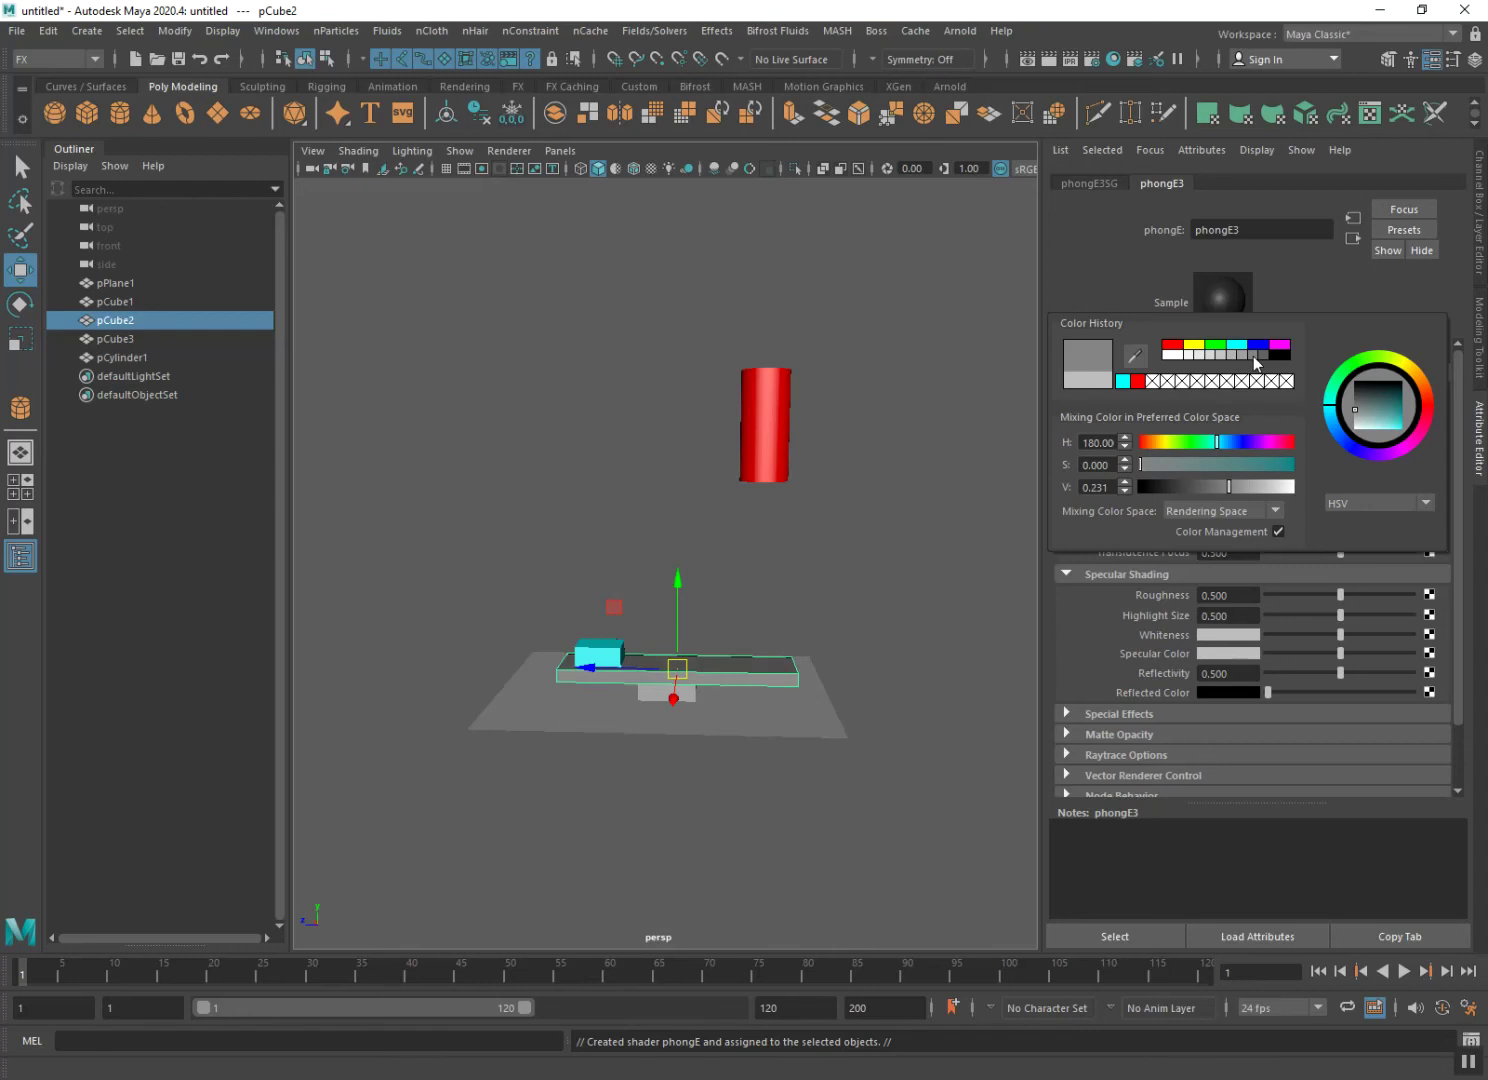
pyautogui.click(1277, 355)
# - Assign the existing black phongE3 material to the base block pCube1
pyautogui.click(692, 754)
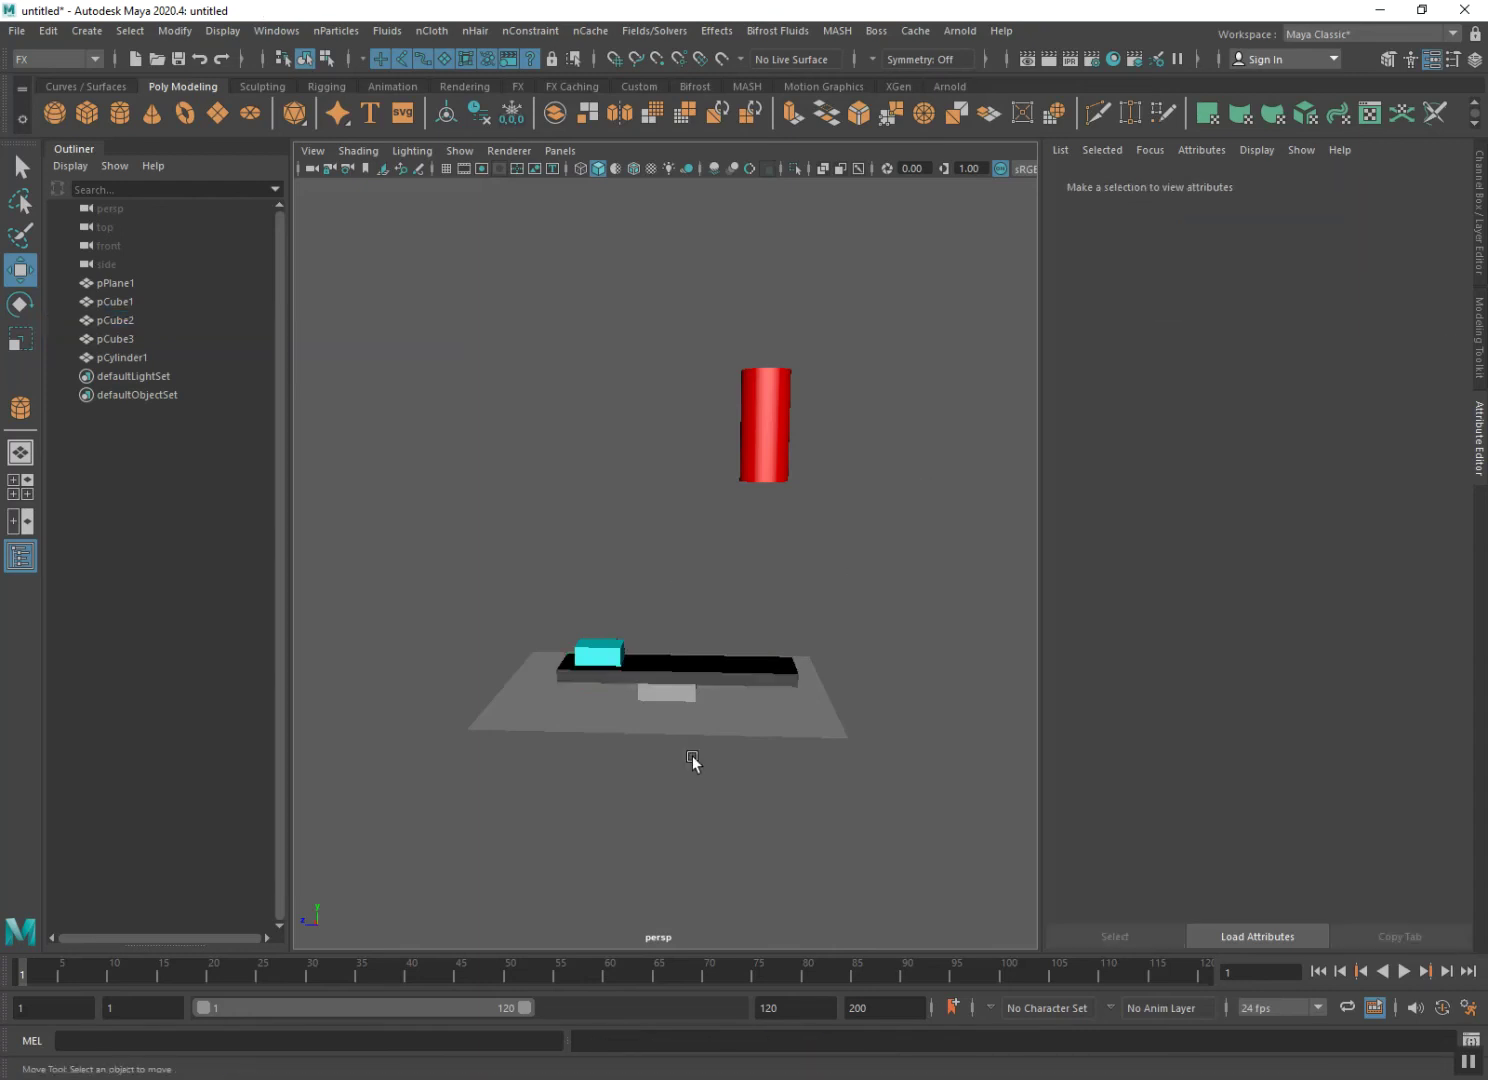
pyautogui.scroll(2, 692, 754)
pyautogui.click(725, 716)
pyautogui.rightClick(725, 716)
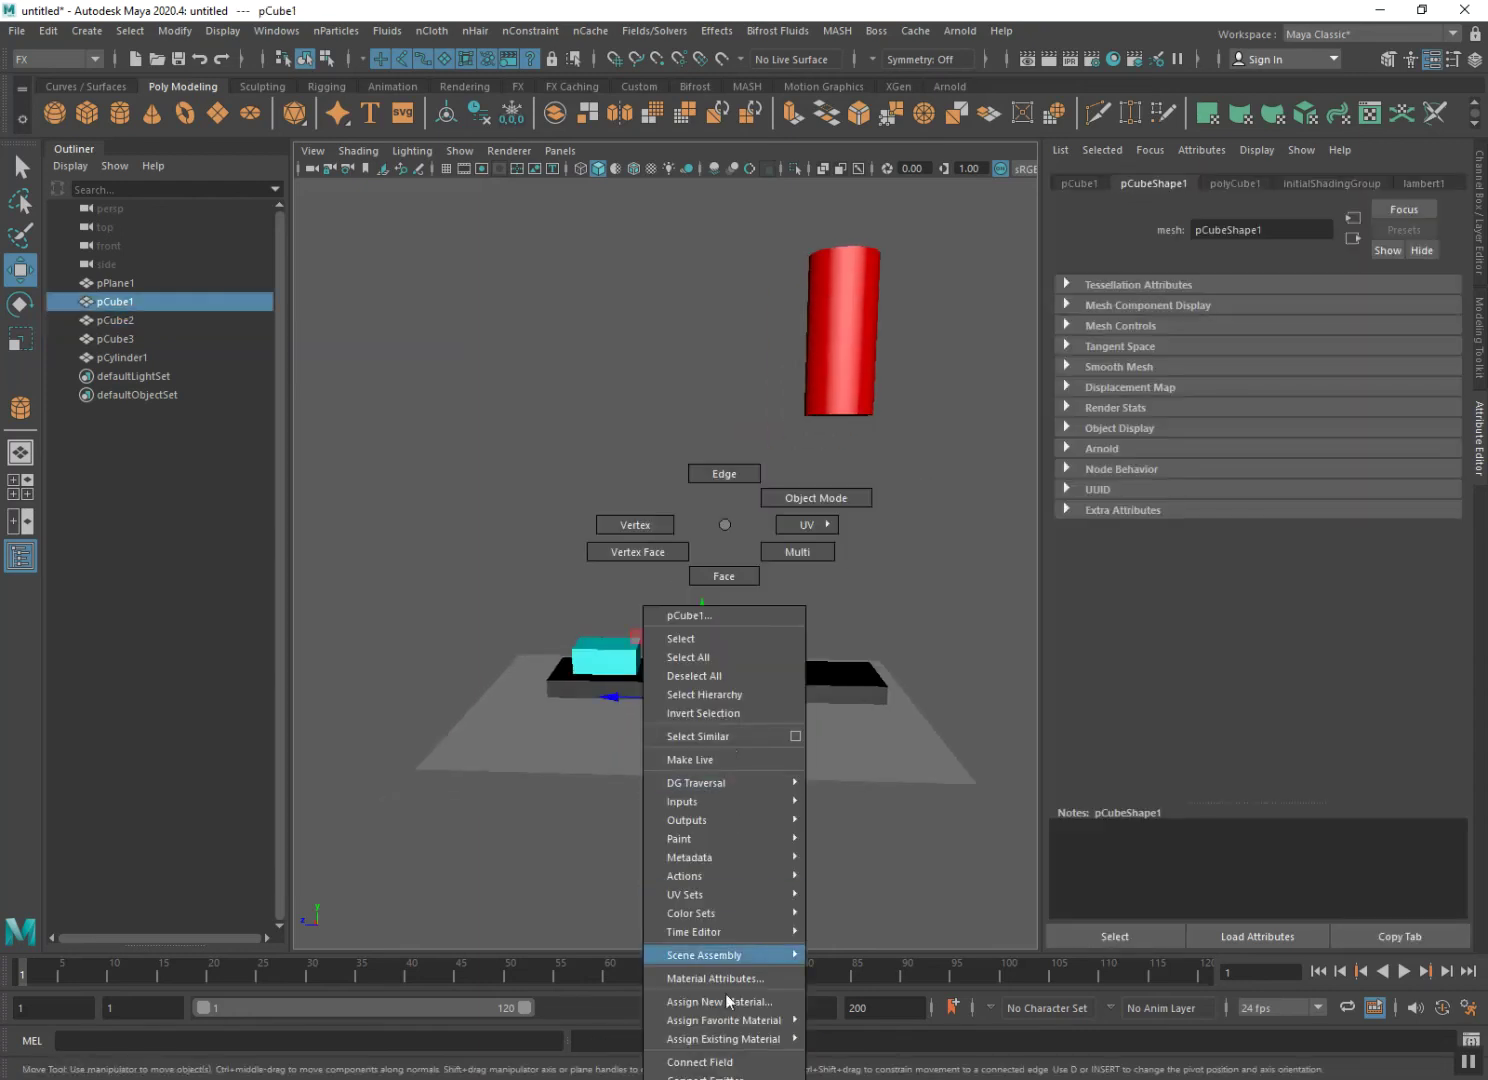
pyautogui.click(830, 1057)
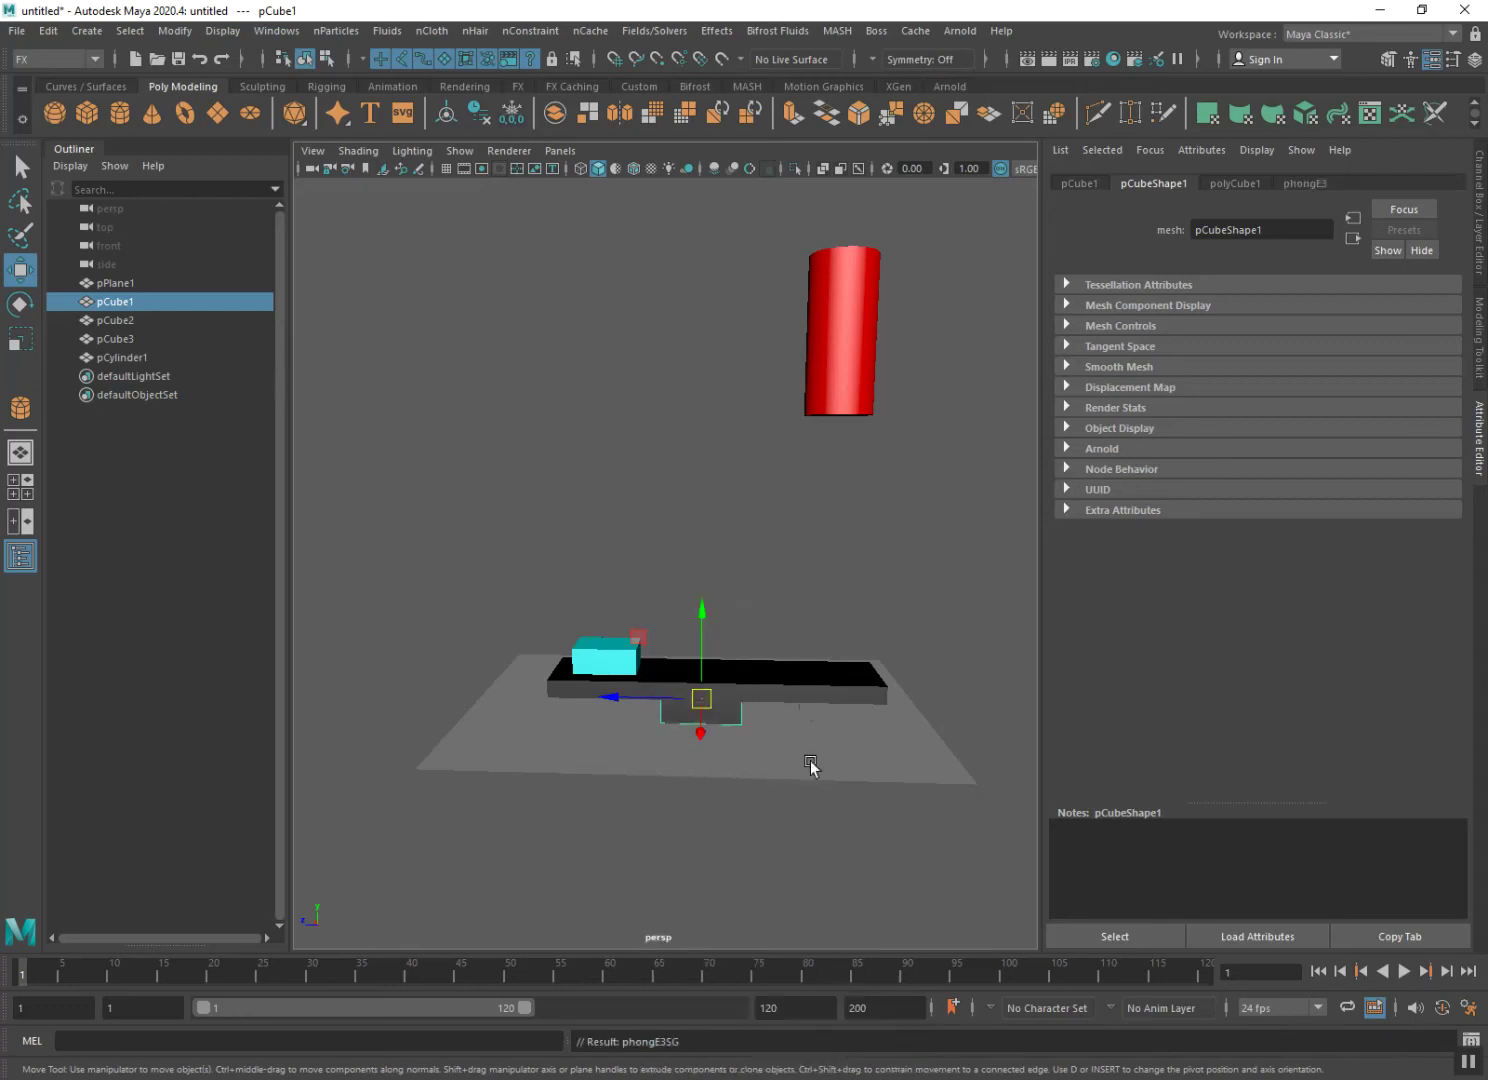
pyautogui.click(808, 764)
pyautogui.click(774, 744)
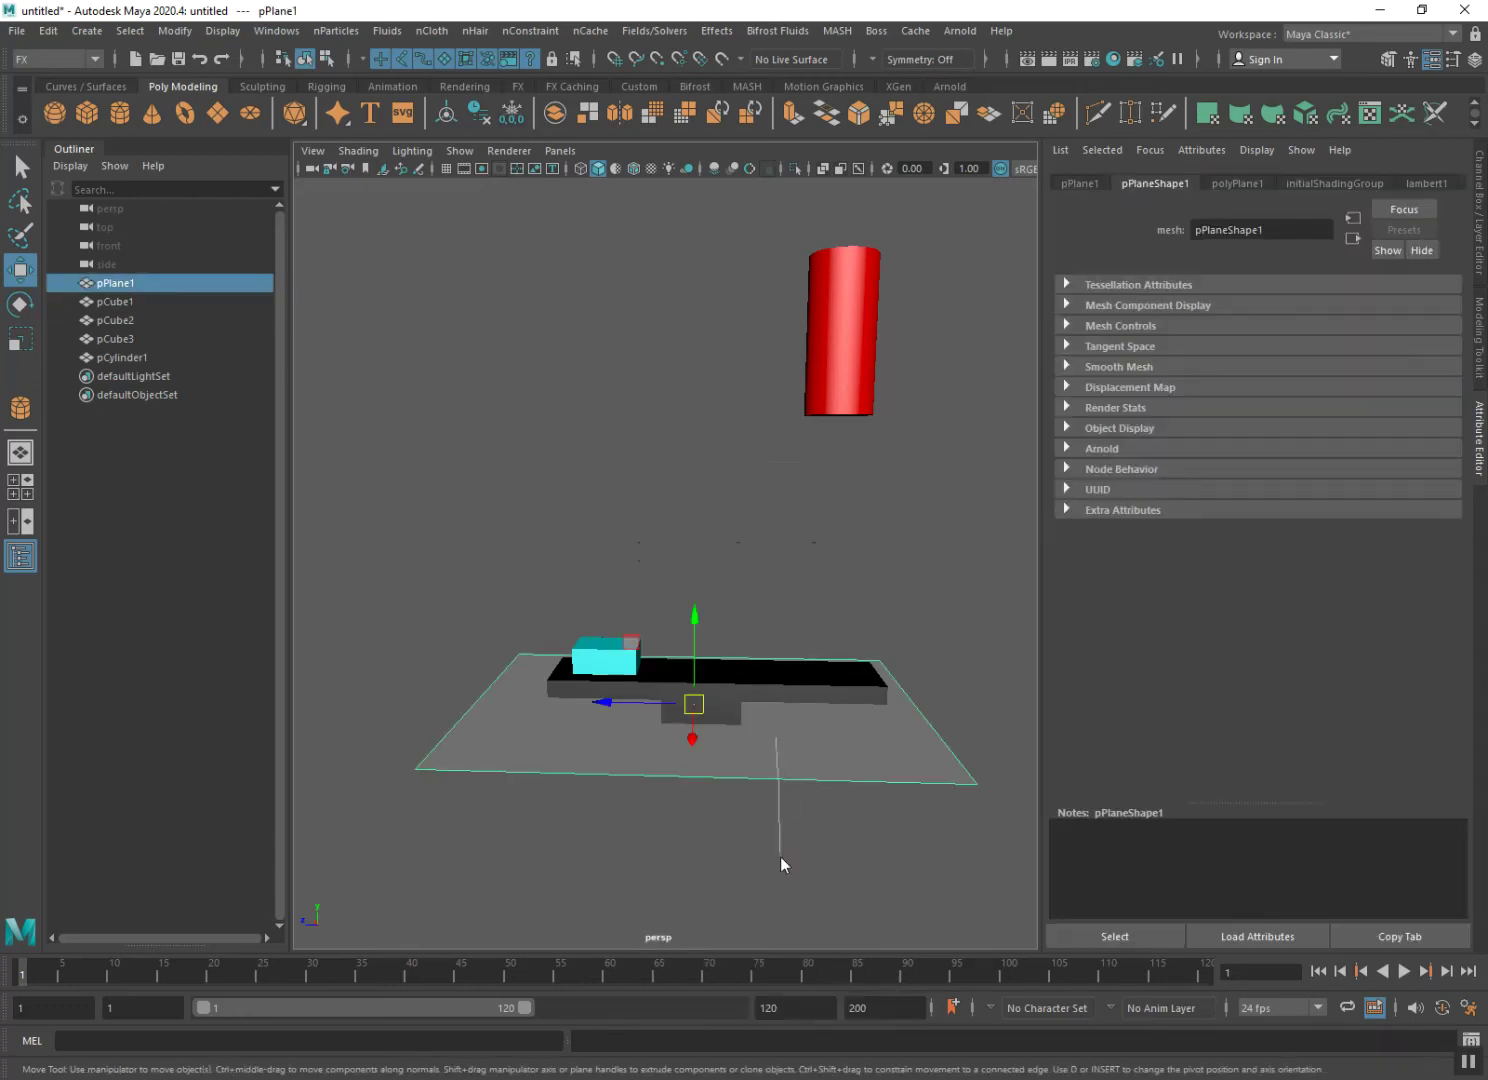
# - Give pPlane1 a new green Phong E material (phongE4), then orbit out to view the scene
pyautogui.moveTo(780, 856); pyautogui.dragTo(778, 1000, button='right')
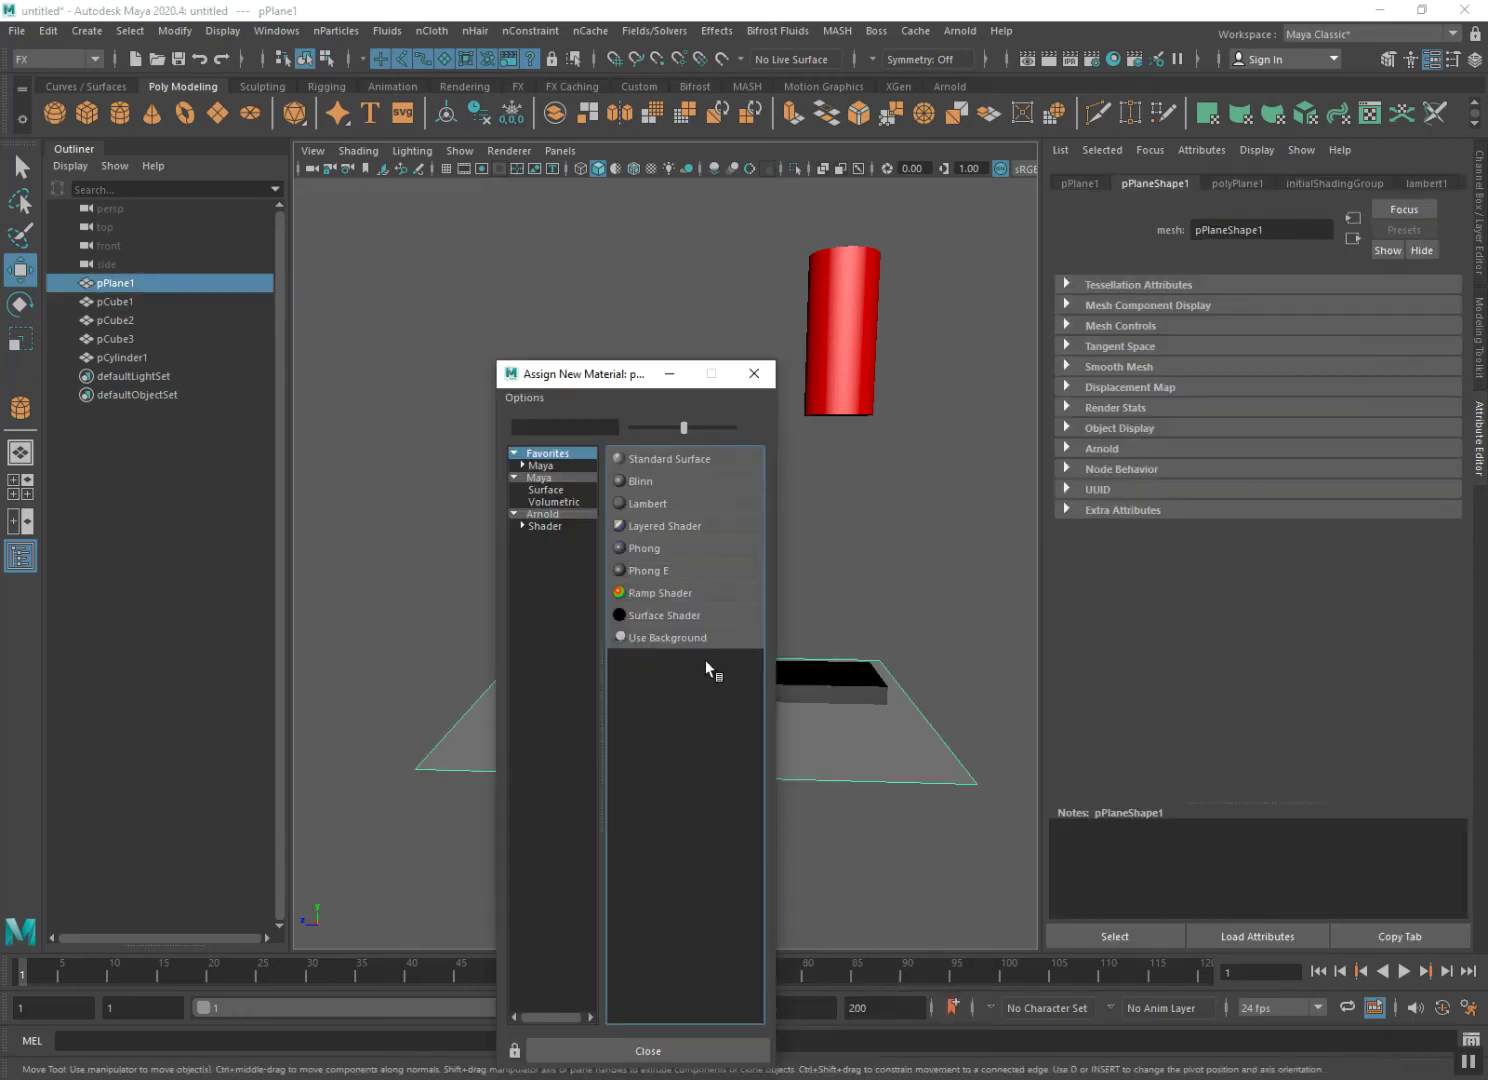
pyautogui.click(674, 572)
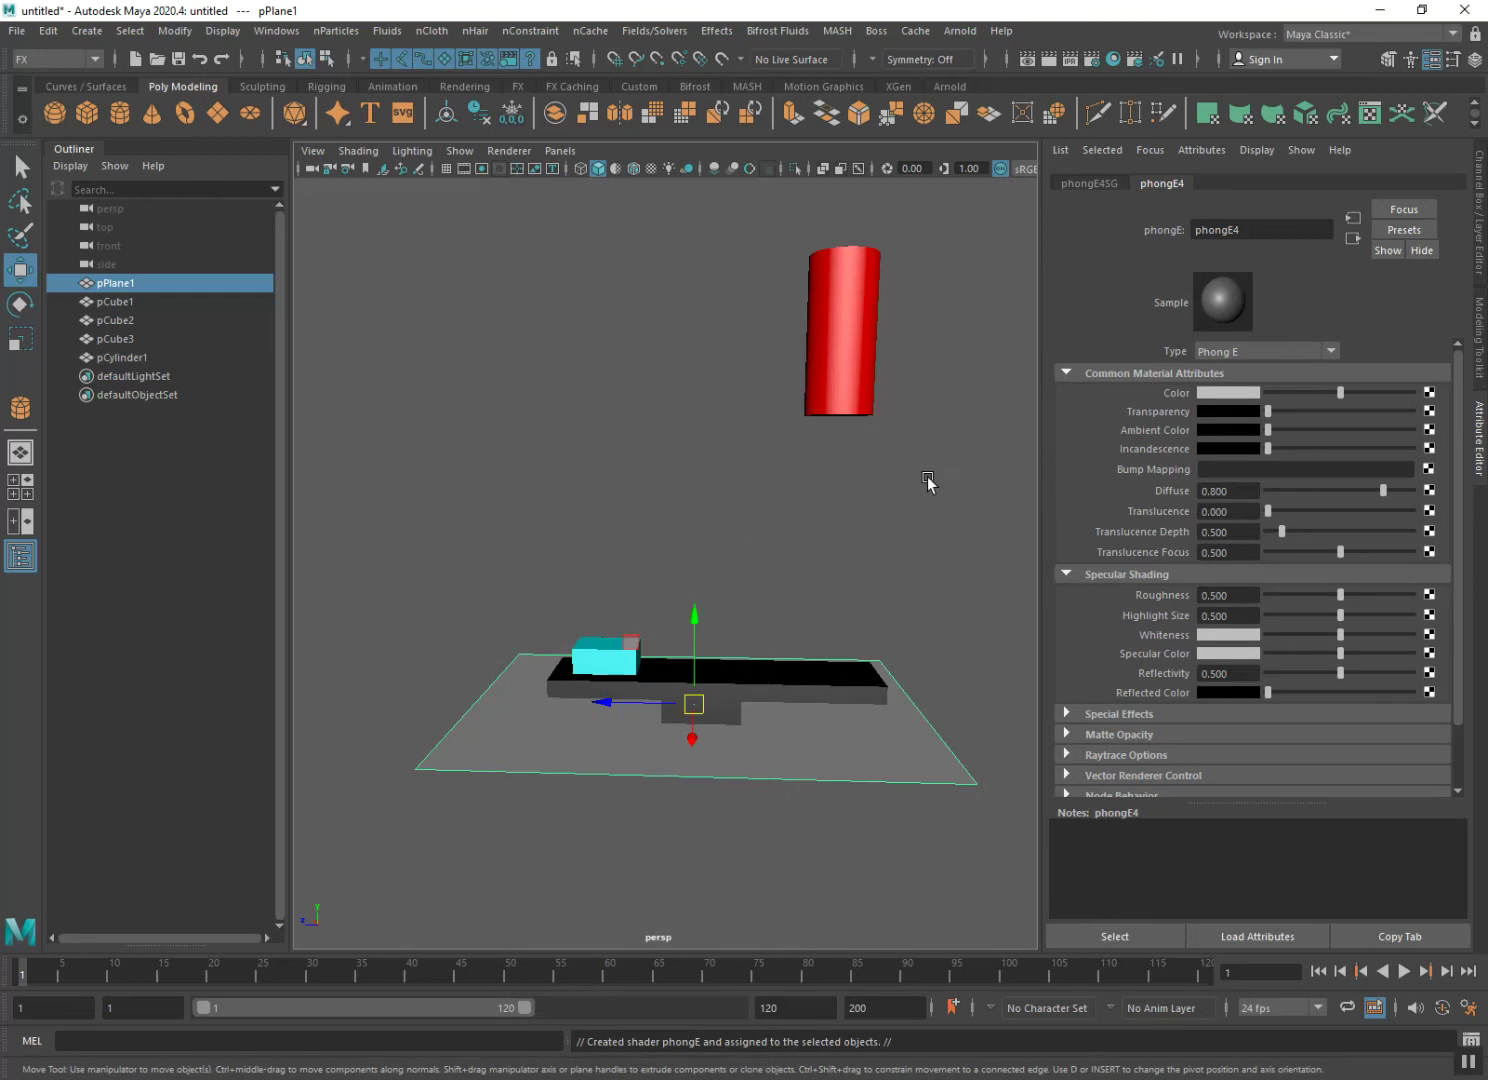
pyautogui.click(1241, 398)
pyautogui.click(1203, 336)
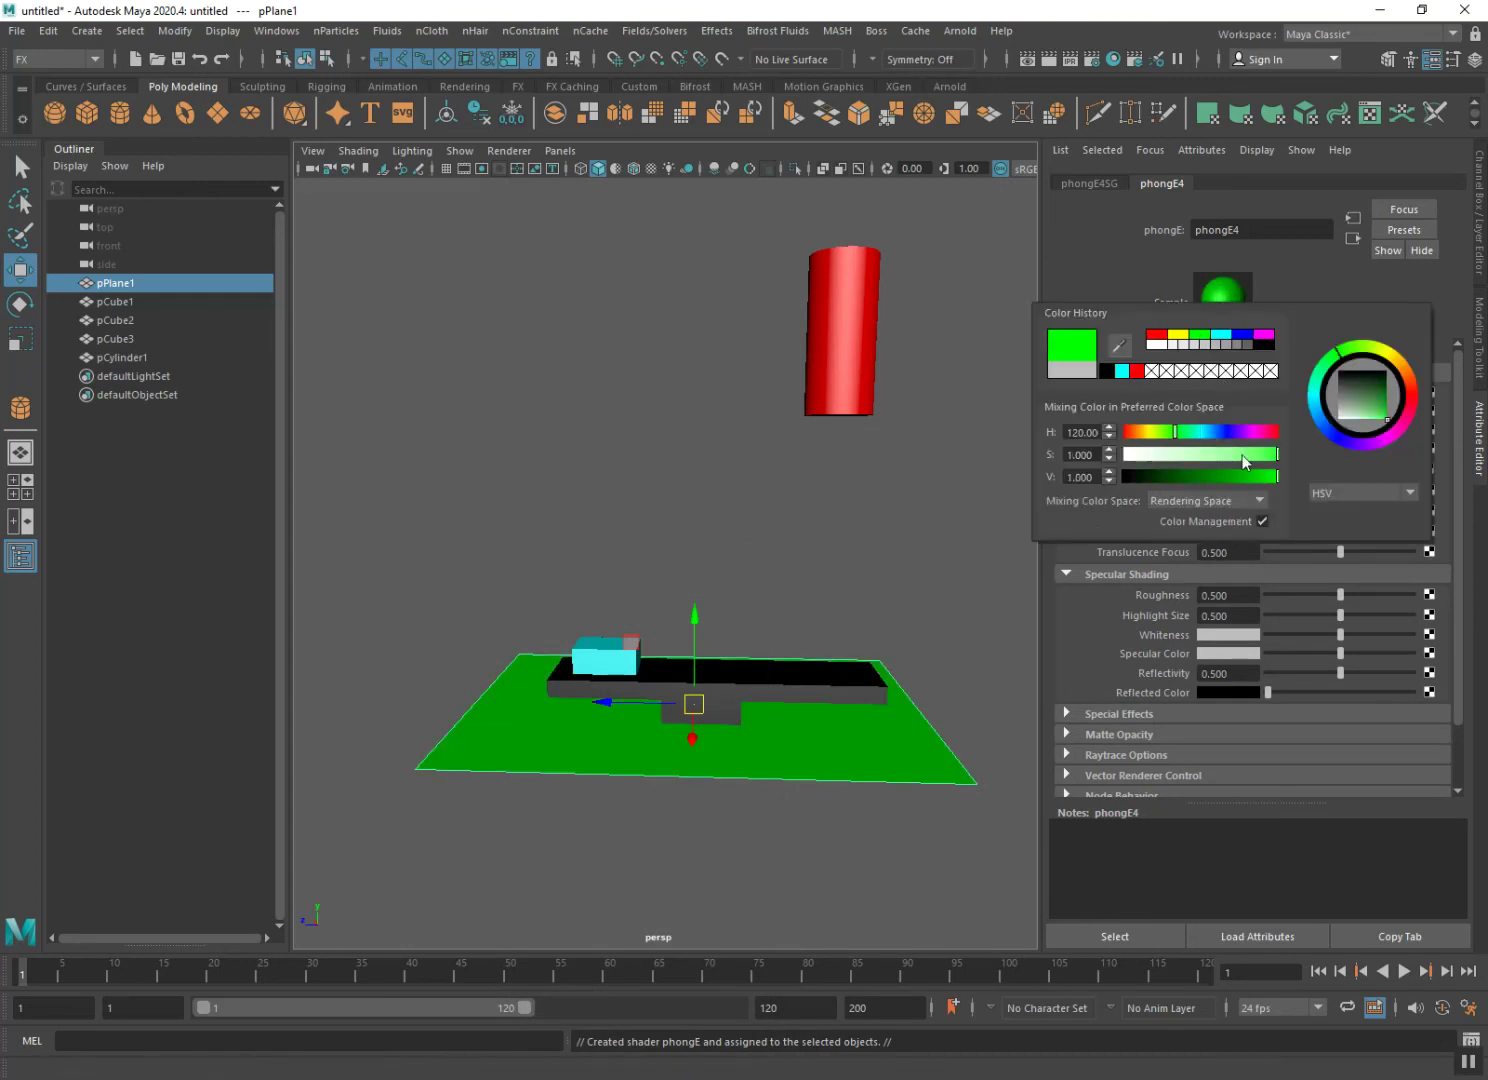
pyautogui.click(724, 537)
pyautogui.keyDown('alt'); pyautogui.moveTo(724, 540); pyautogui.dragTo(722, 640, button='right'); pyautogui.keyUp('alt')
pyautogui.moveTo(725, 670)
pyautogui.keyDown('alt'); pyautogui.mouseDown()
pyautogui.moveTo(771, 704)
pyautogui.moveTo(817, 704)
pyautogui.moveTo(757, 704)
pyautogui.moveTo(622, 755)
pyautogui.mouseUp(); pyautogui.keyUp('alt')
pyautogui.click(797, 371)
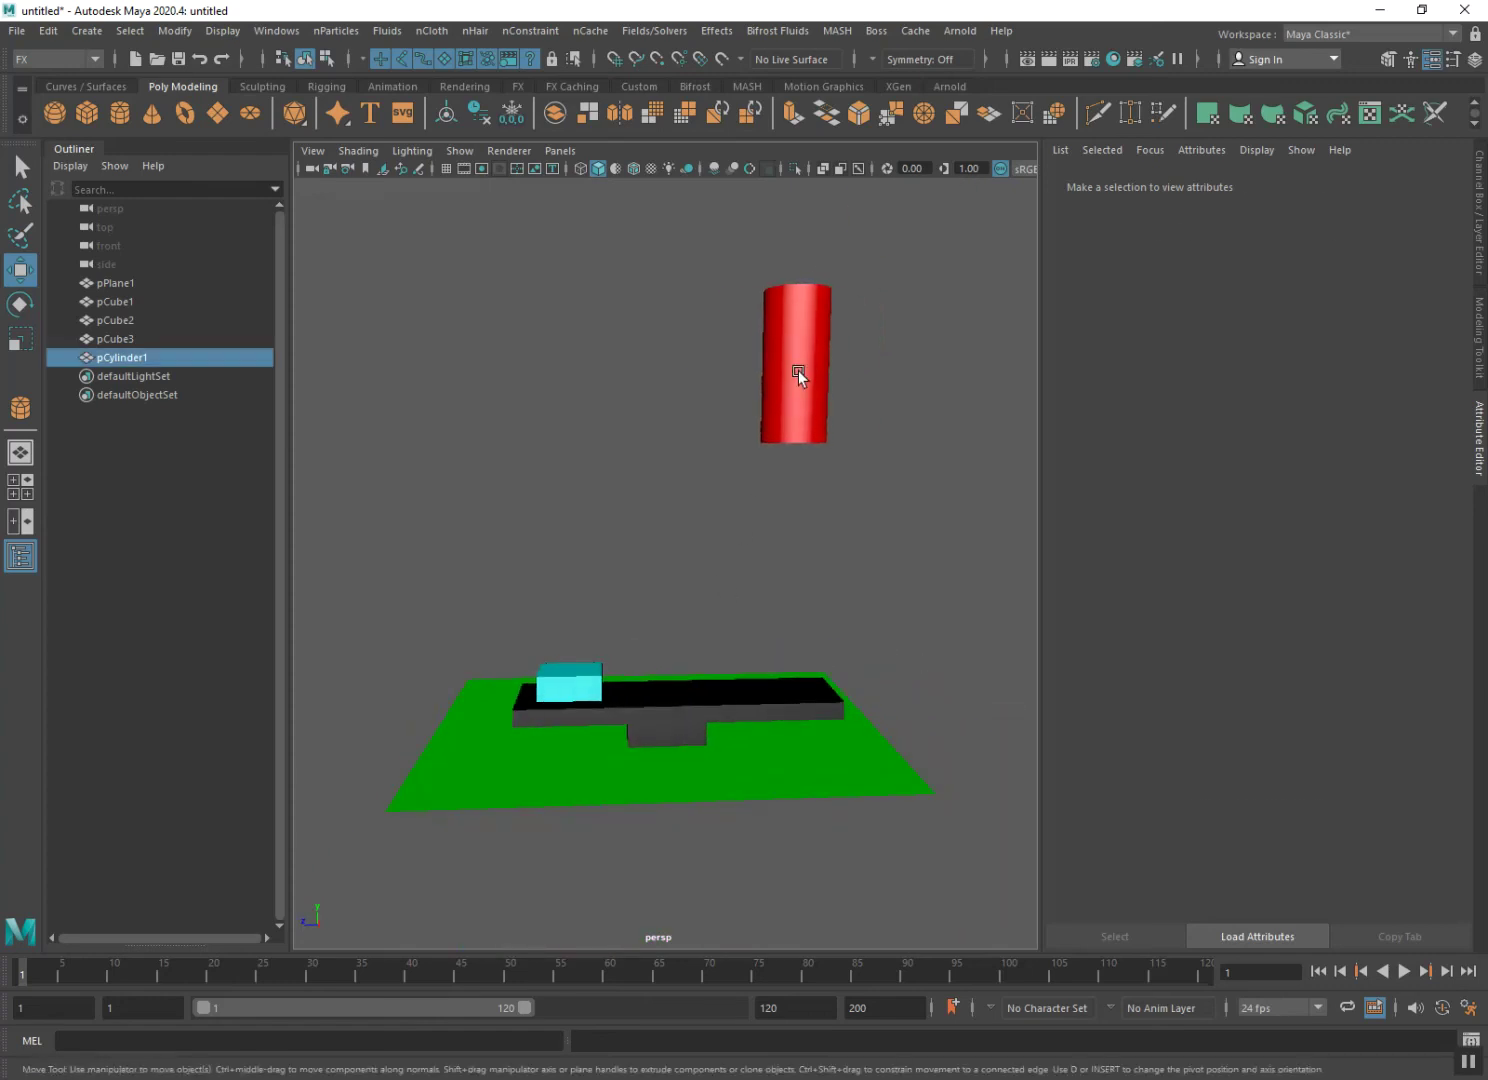
# - Add the cyan box and black plank to the cylinder selection, then make all three active rigid bodies
pyautogui.keyDown('shift'); pyautogui.click(583, 676); pyautogui.keyUp('shift')
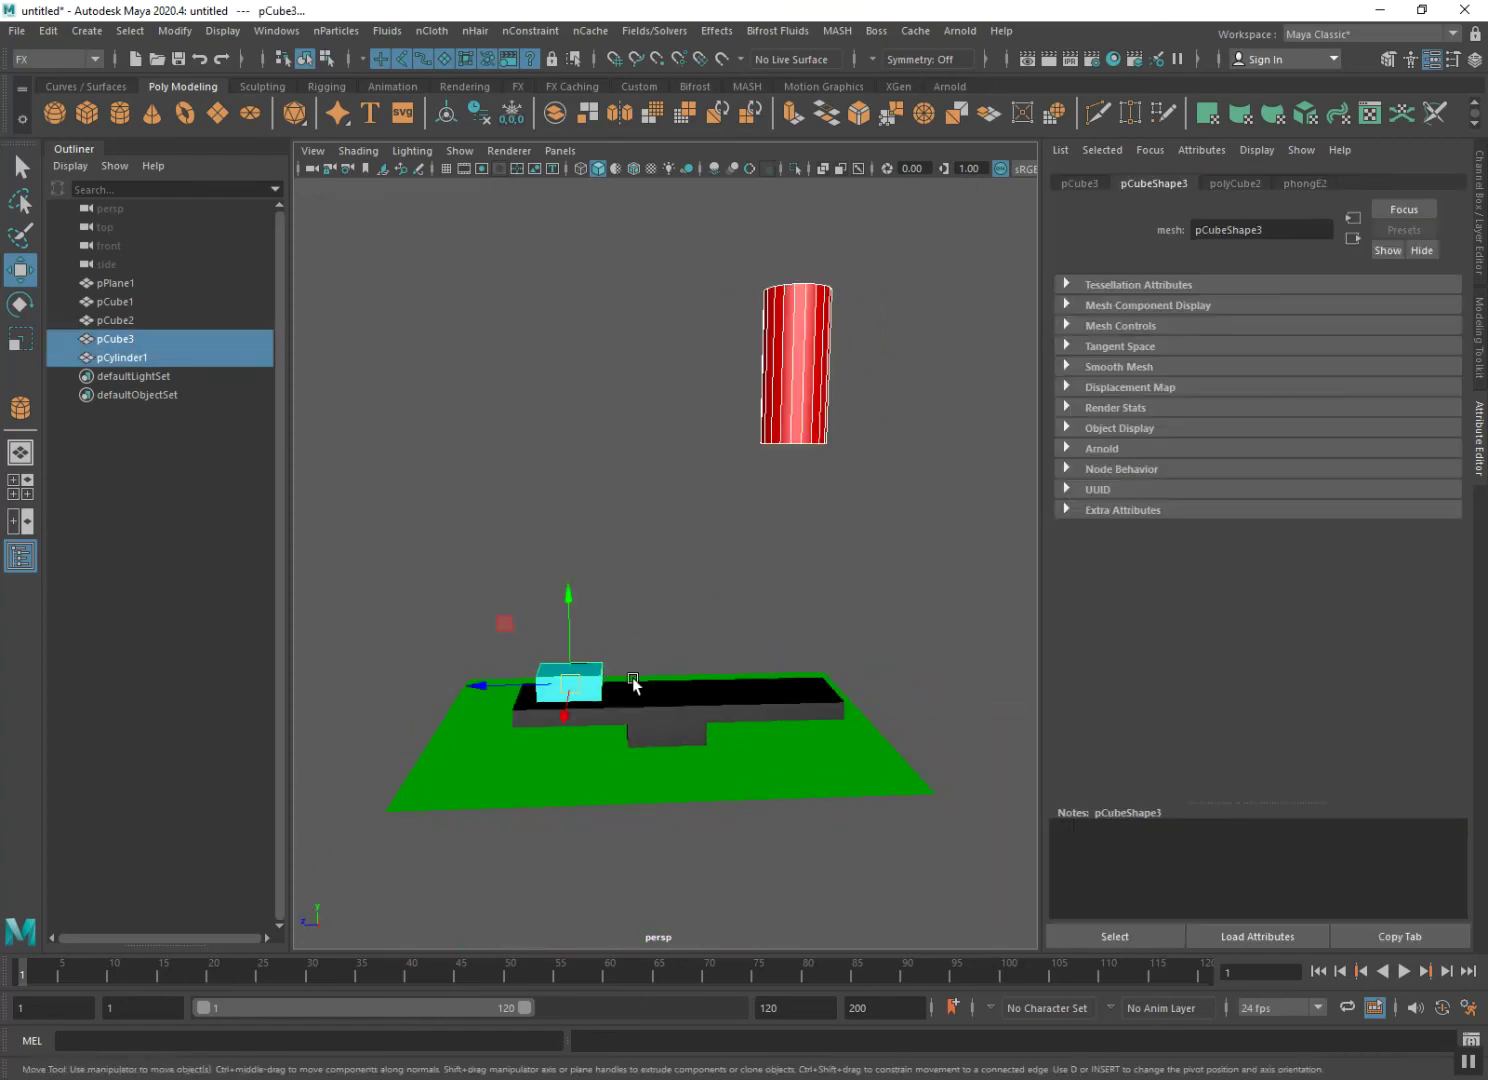
pyautogui.keyDown('shift'); pyautogui.click(757, 703); pyautogui.keyUp('shift')
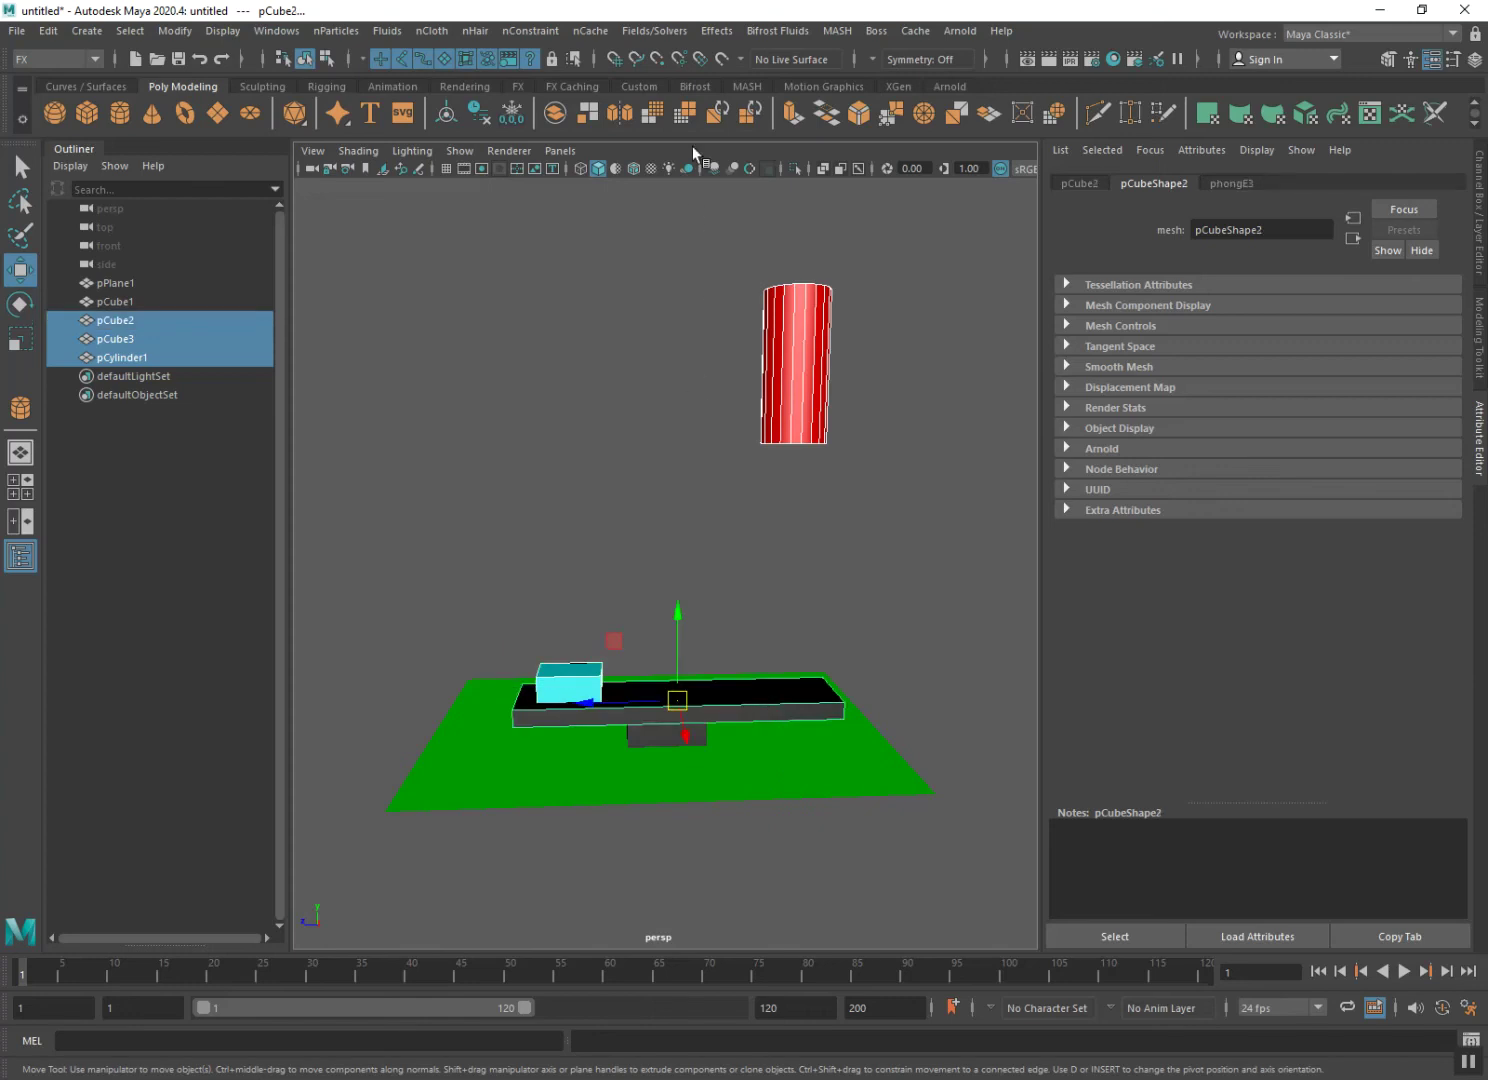
pyautogui.click(93, 62)
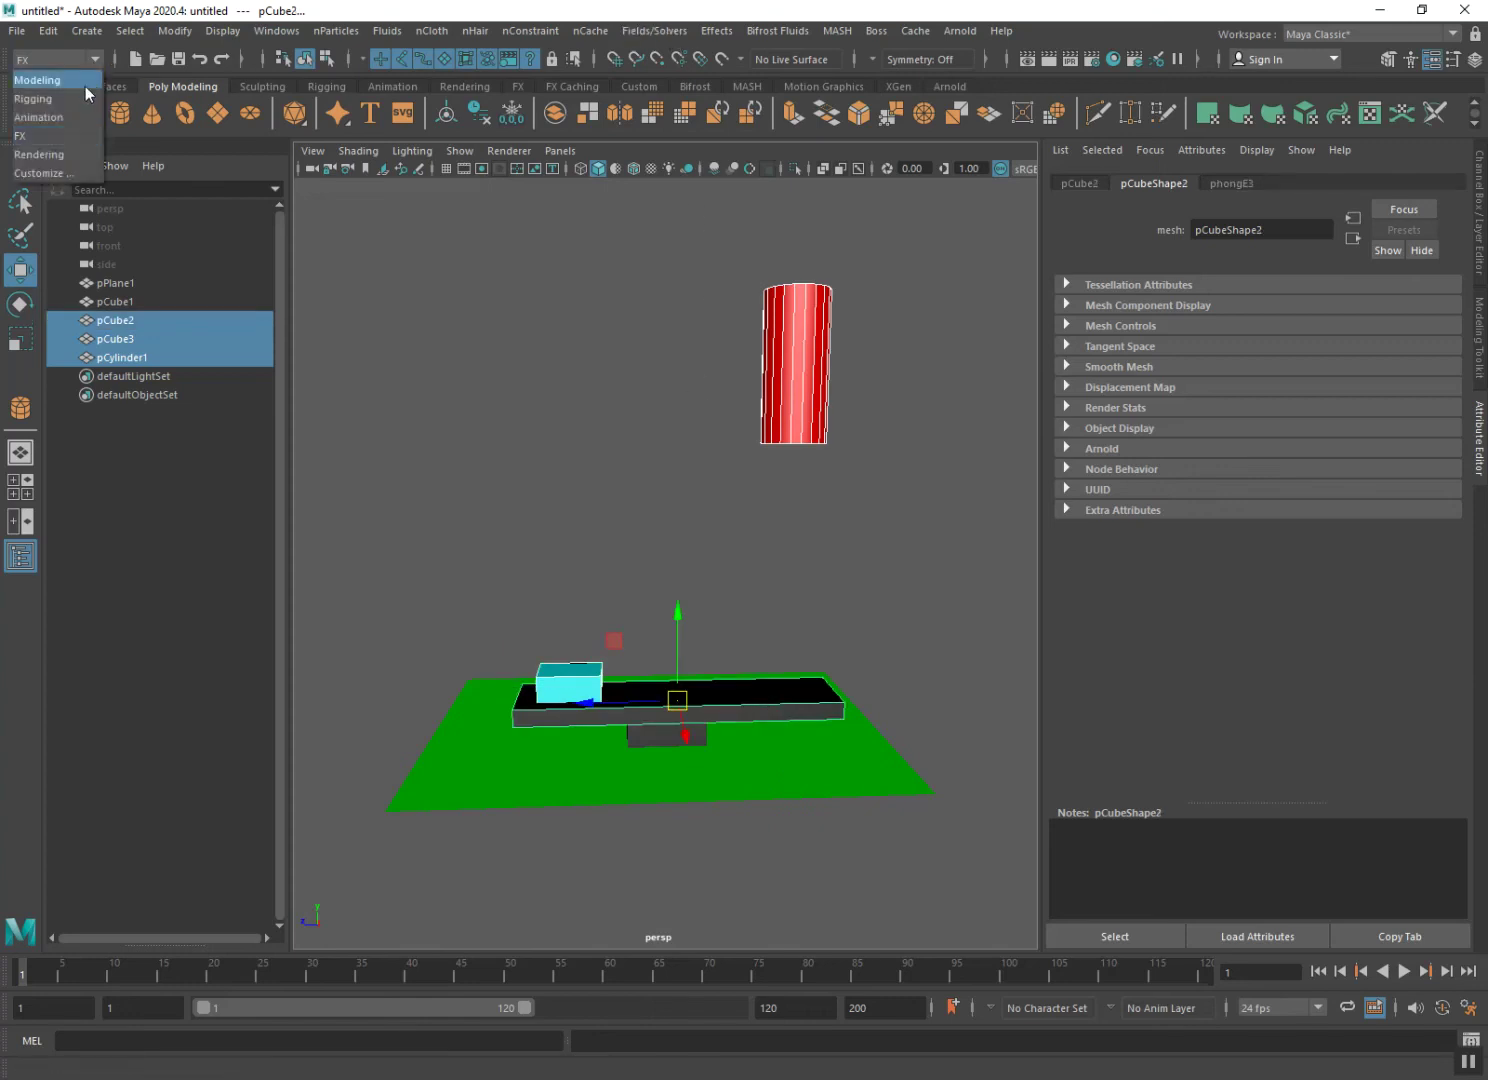
pyautogui.click(46, 138)
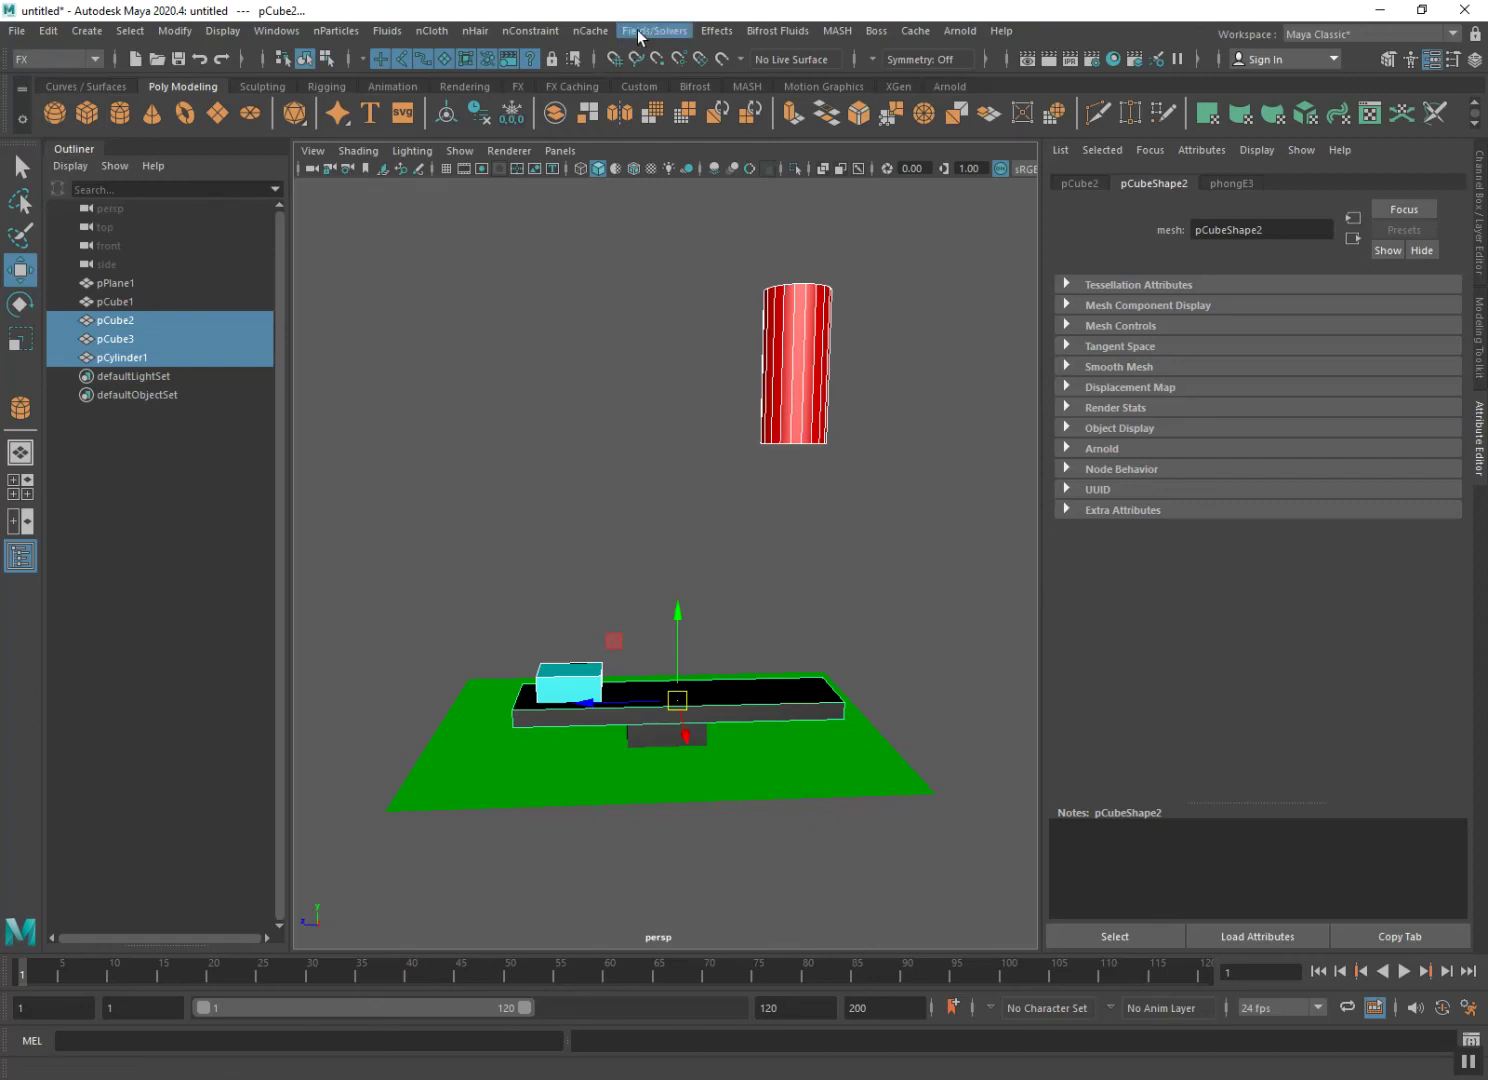
pyautogui.click(638, 33)
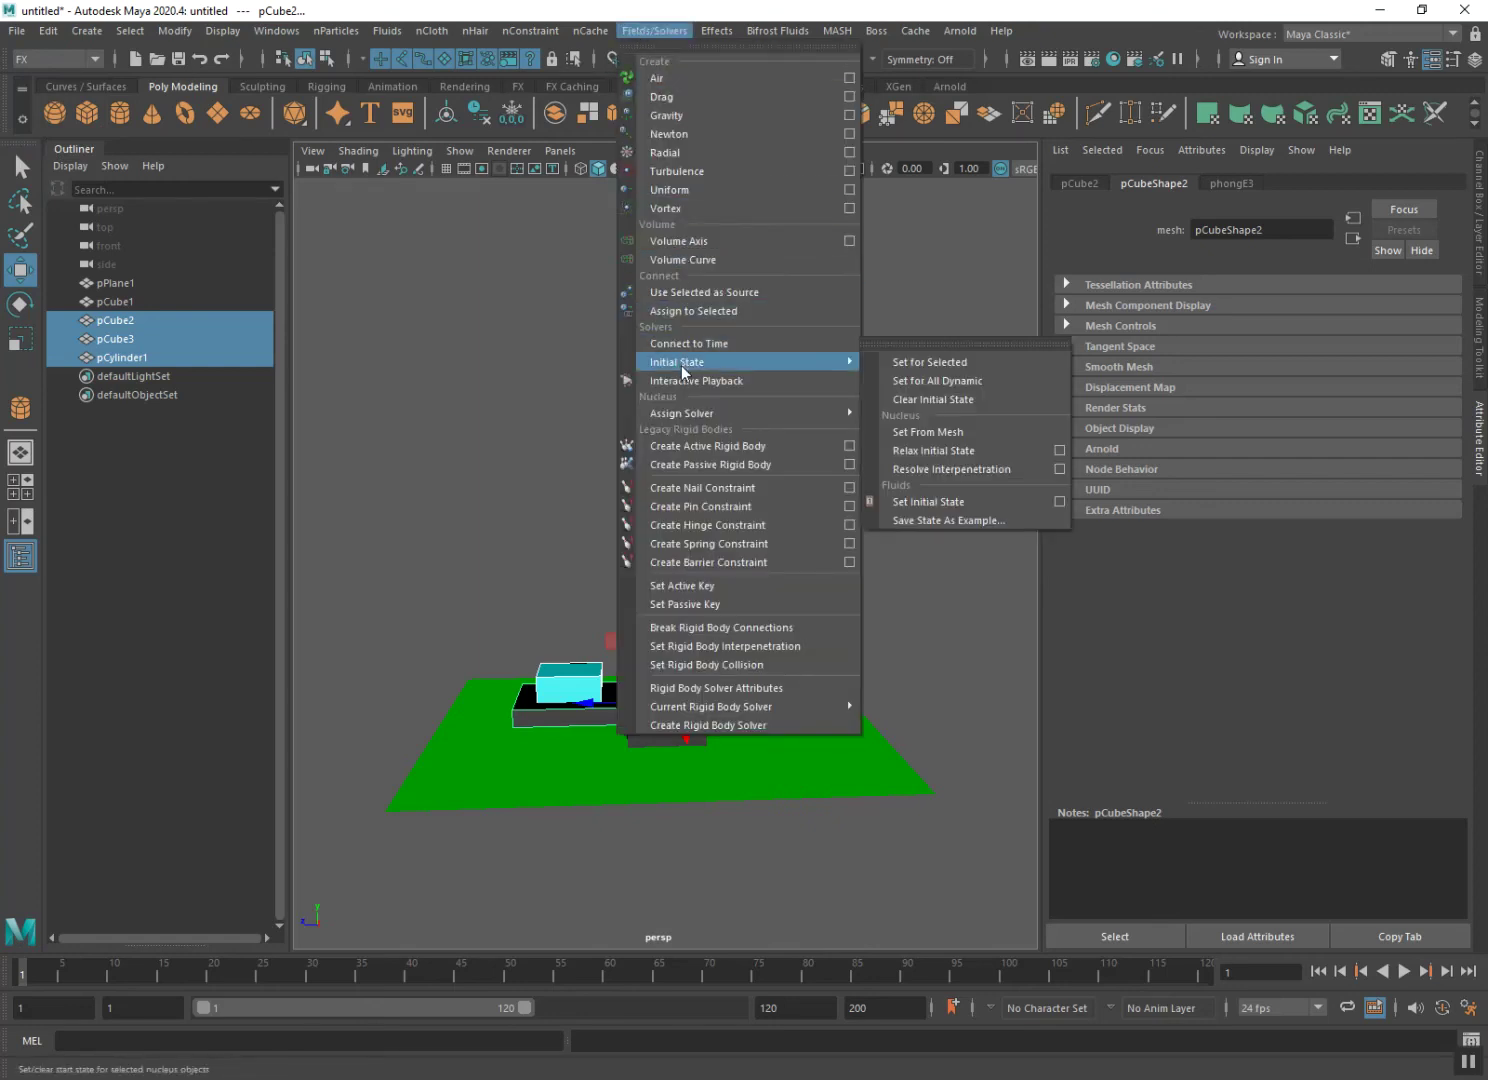
pyautogui.click(723, 455)
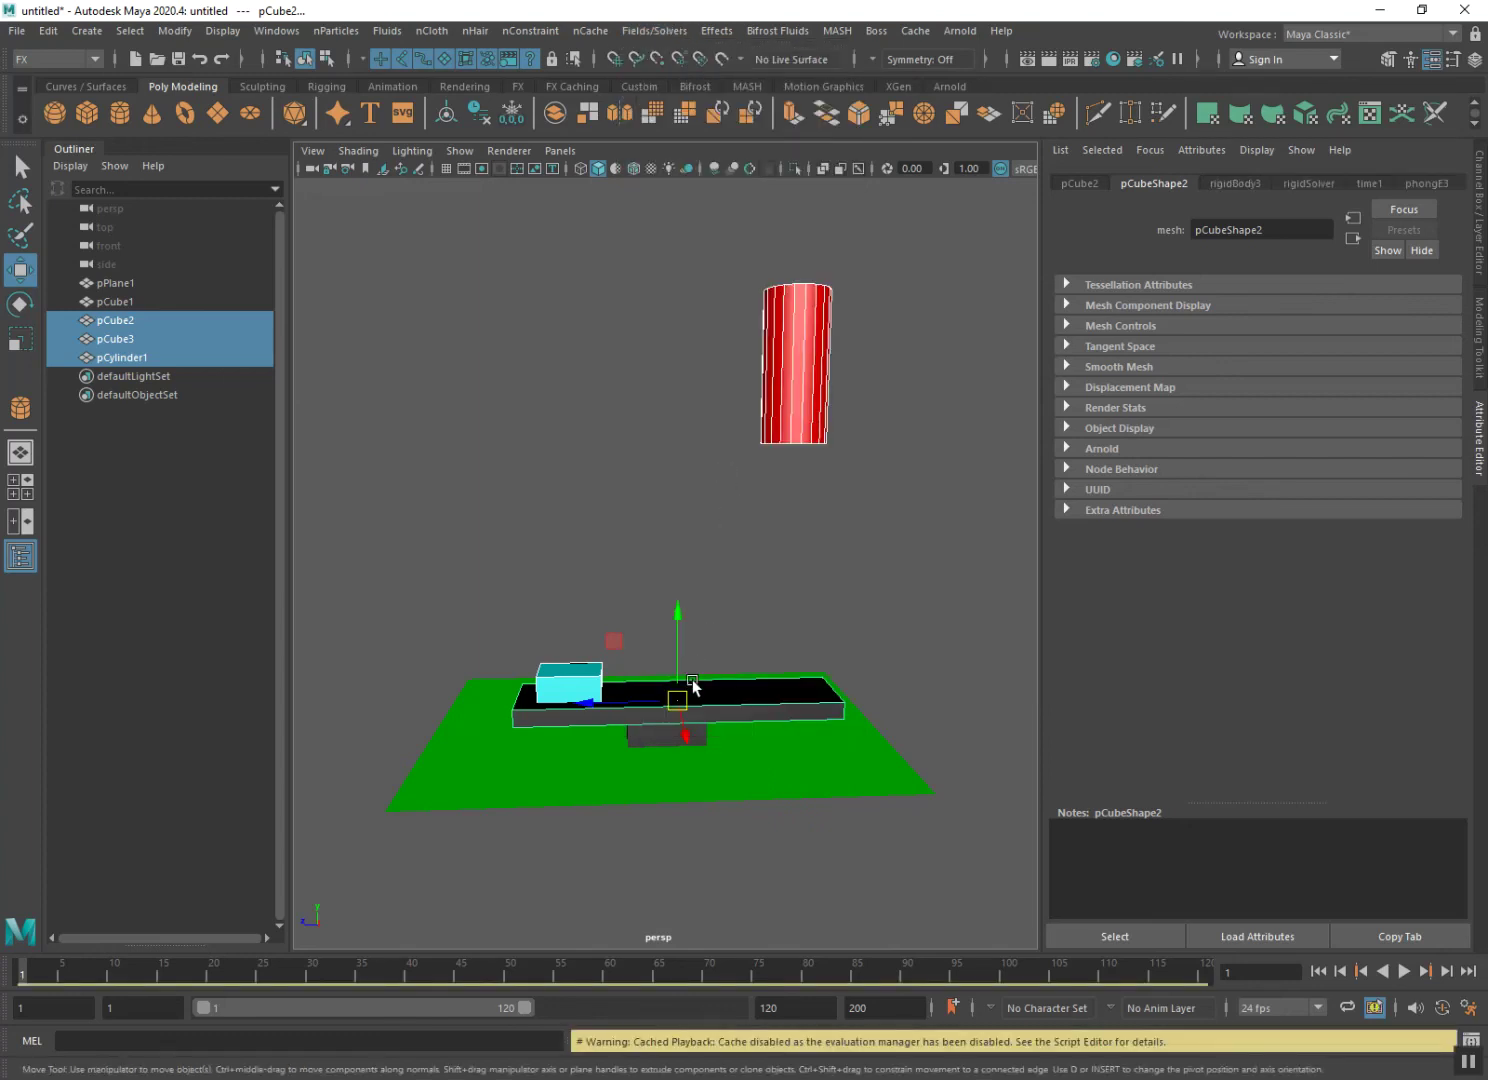
pyautogui.keyDown('alt'); pyautogui.moveTo(695, 678); pyautogui.dragTo(667, 715); pyautogui.keyUp('alt')
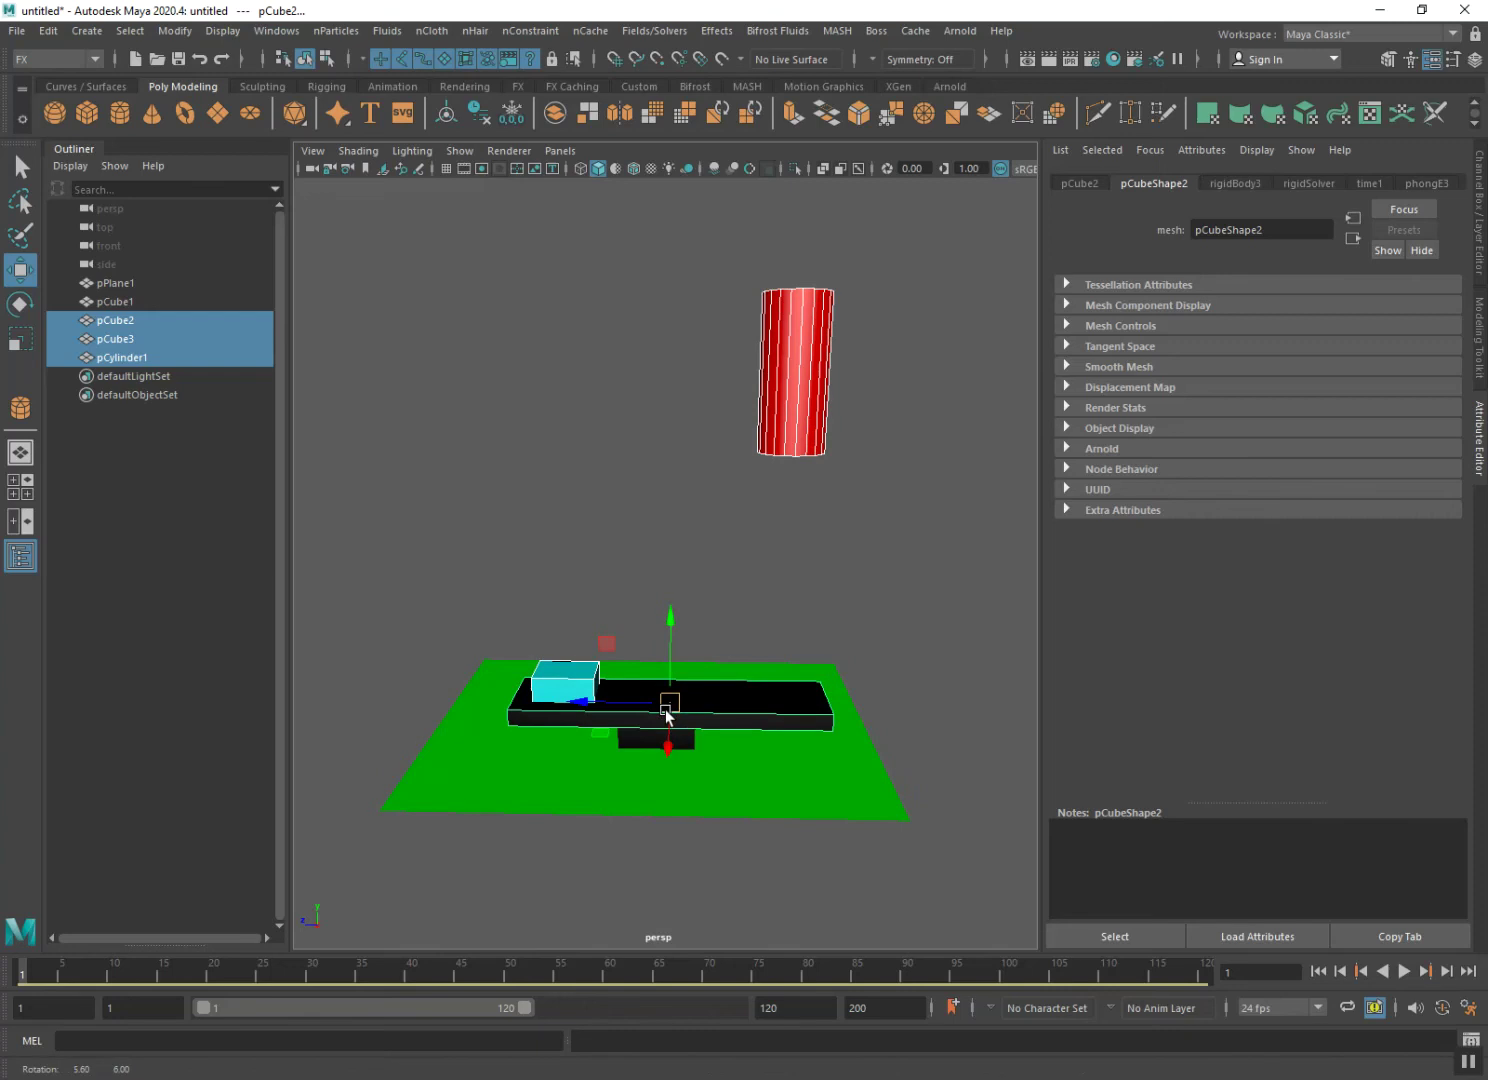
pyautogui.click(688, 740)
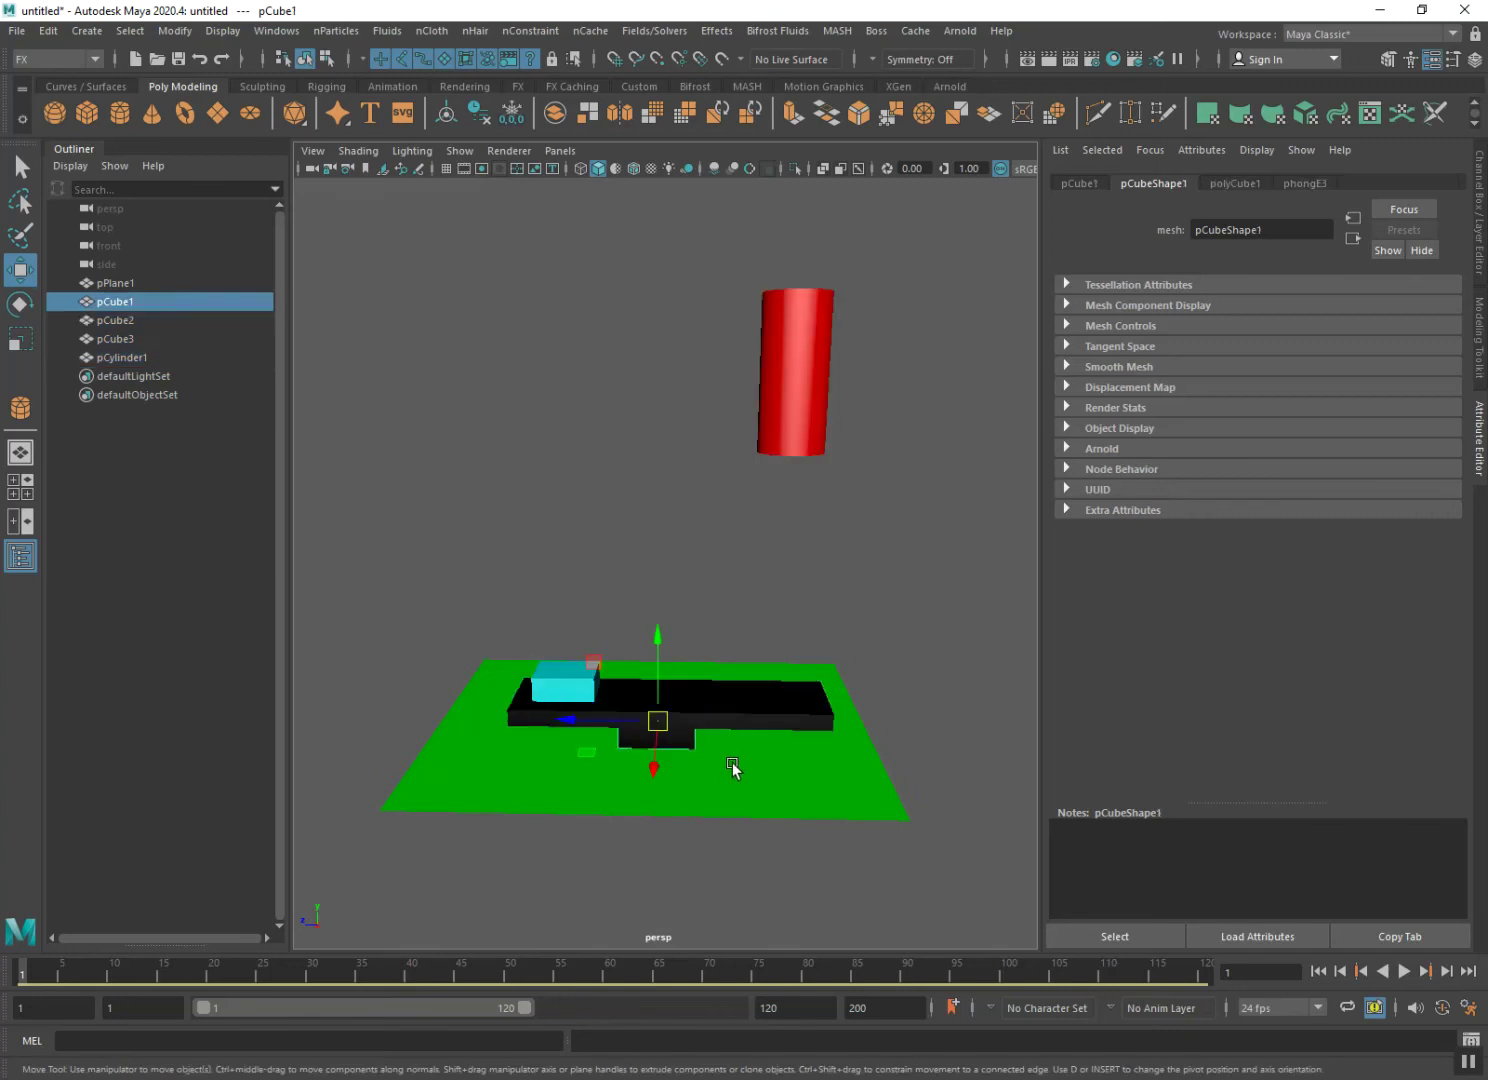
# - Select the base block pCube1 and ground plane pPlane1 and make them passive rigid bodies
pyautogui.click(738, 768)
pyautogui.click(684, 746)
pyautogui.keyDown('shift'); pyautogui.click(788, 778); pyautogui.keyUp('shift')
pyautogui.keyDown('alt'); pyautogui.moveTo(719, 806); pyautogui.dragTo(737, 425, button='right'); pyautogui.keyUp('alt')
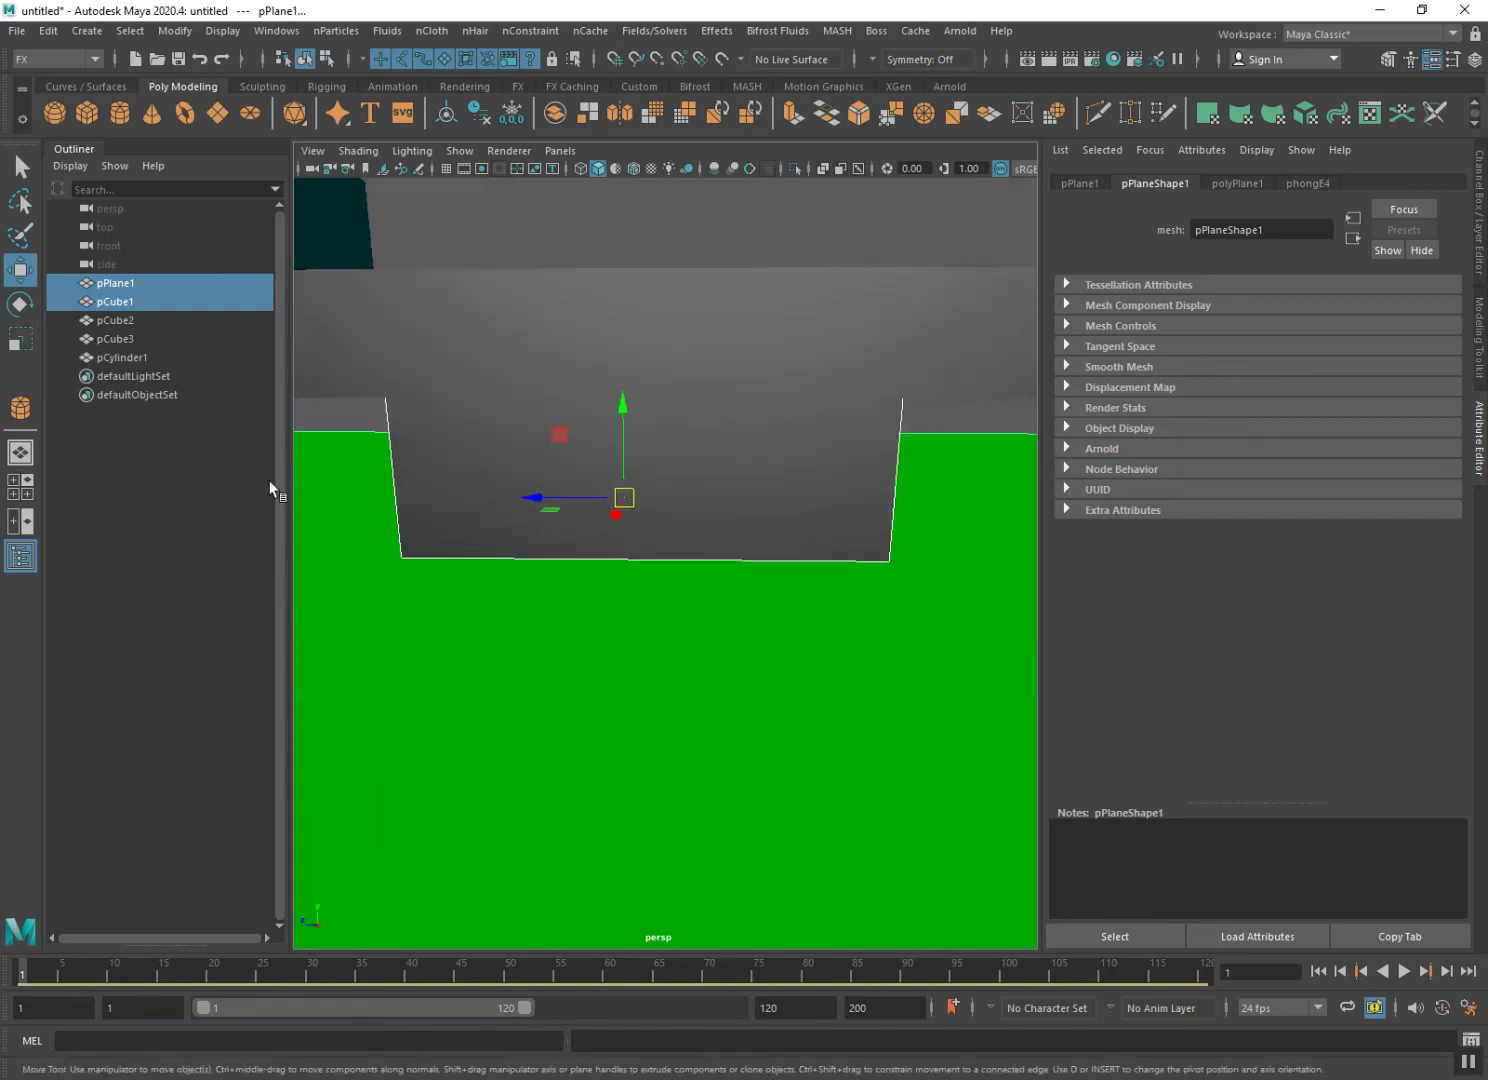
pyautogui.click(328, 408)
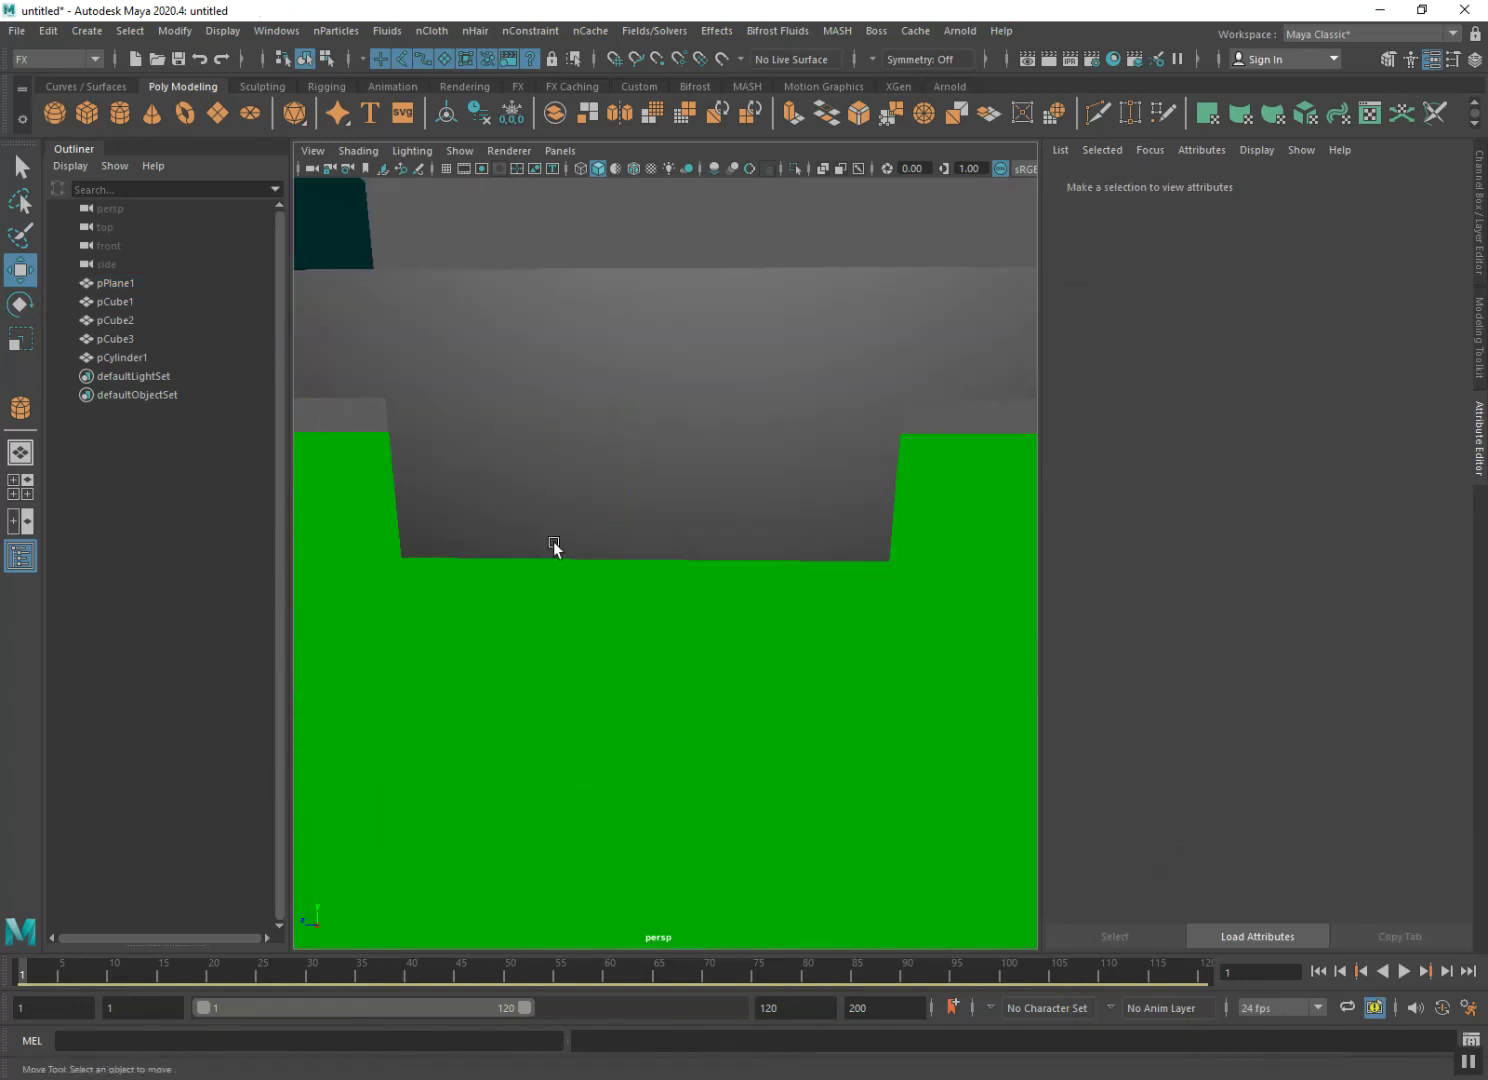
pyautogui.click(551, 482)
pyautogui.keyDown('shift'); pyautogui.click(618, 621); pyautogui.keyUp('shift')
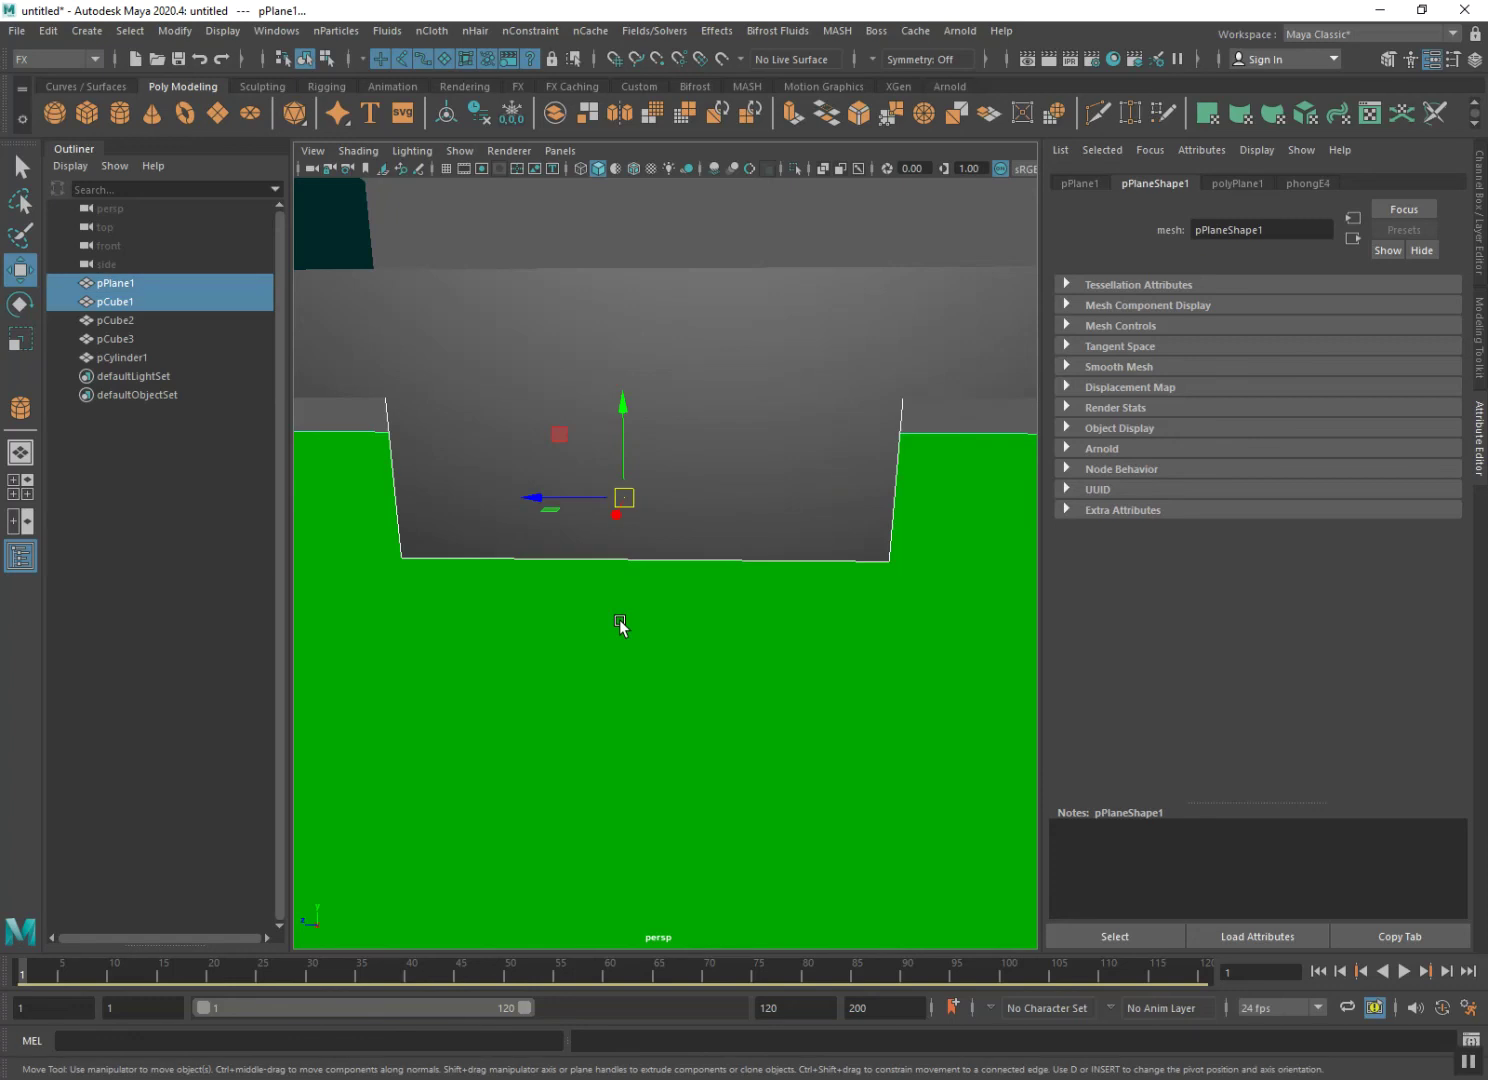
pyautogui.press('f')
pyautogui.scroll(-1, 620, 625)
pyautogui.scroll(-1, 620, 625)
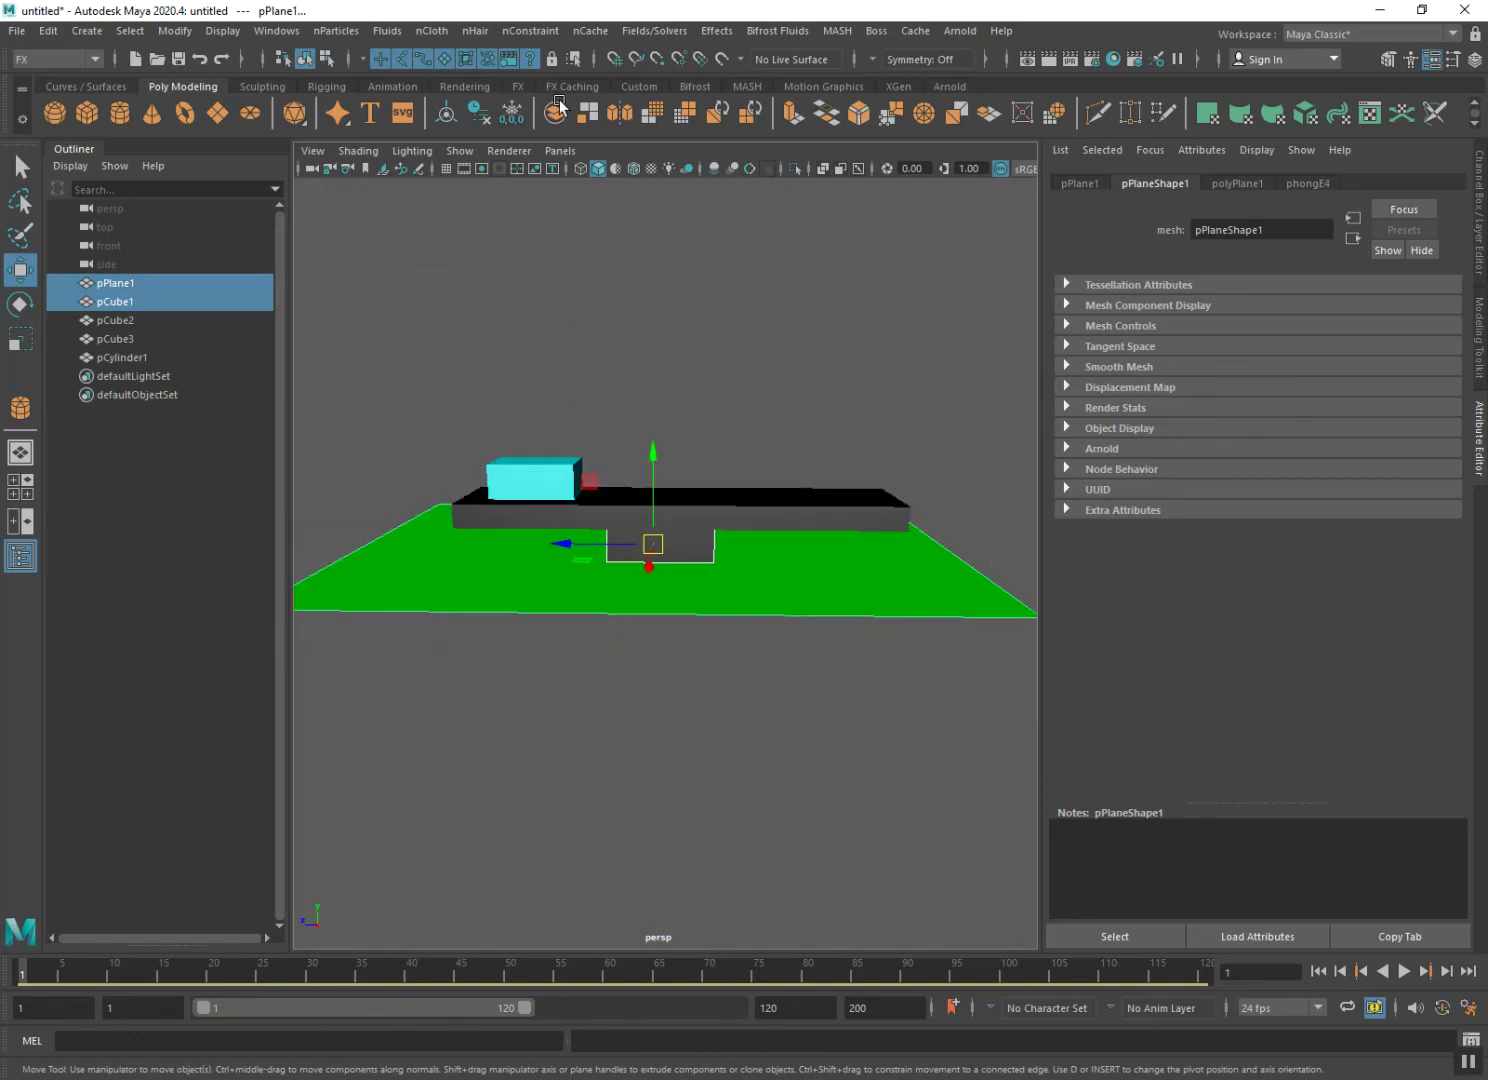
pyautogui.click(652, 30)
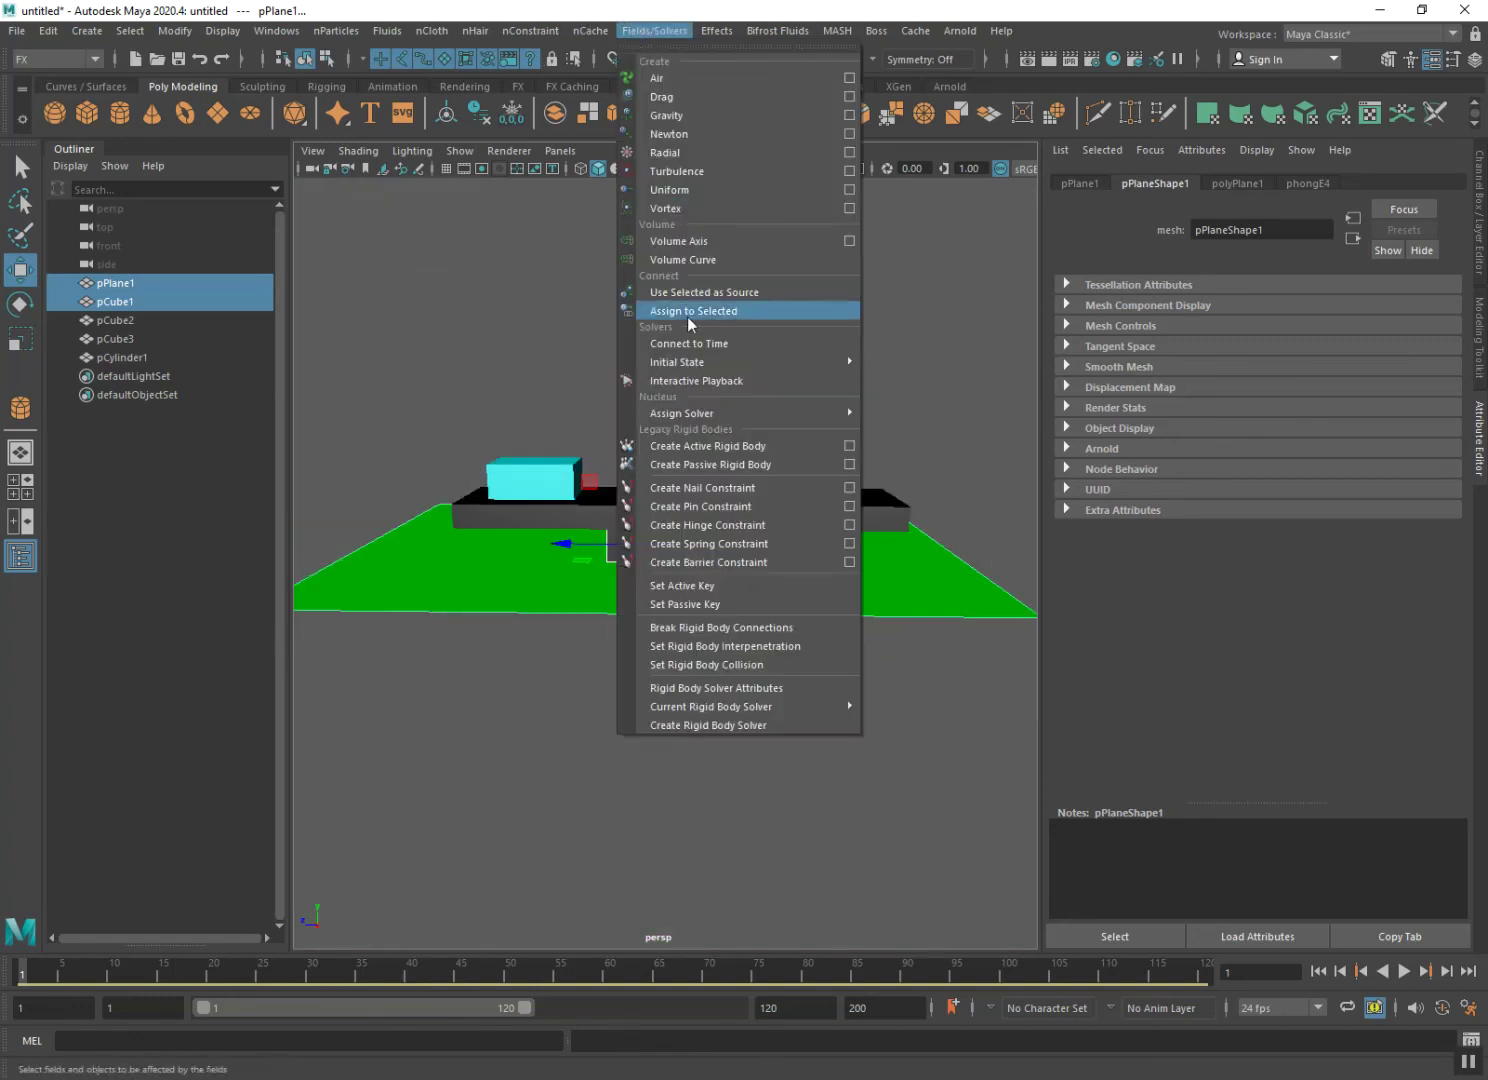
pyautogui.click(739, 465)
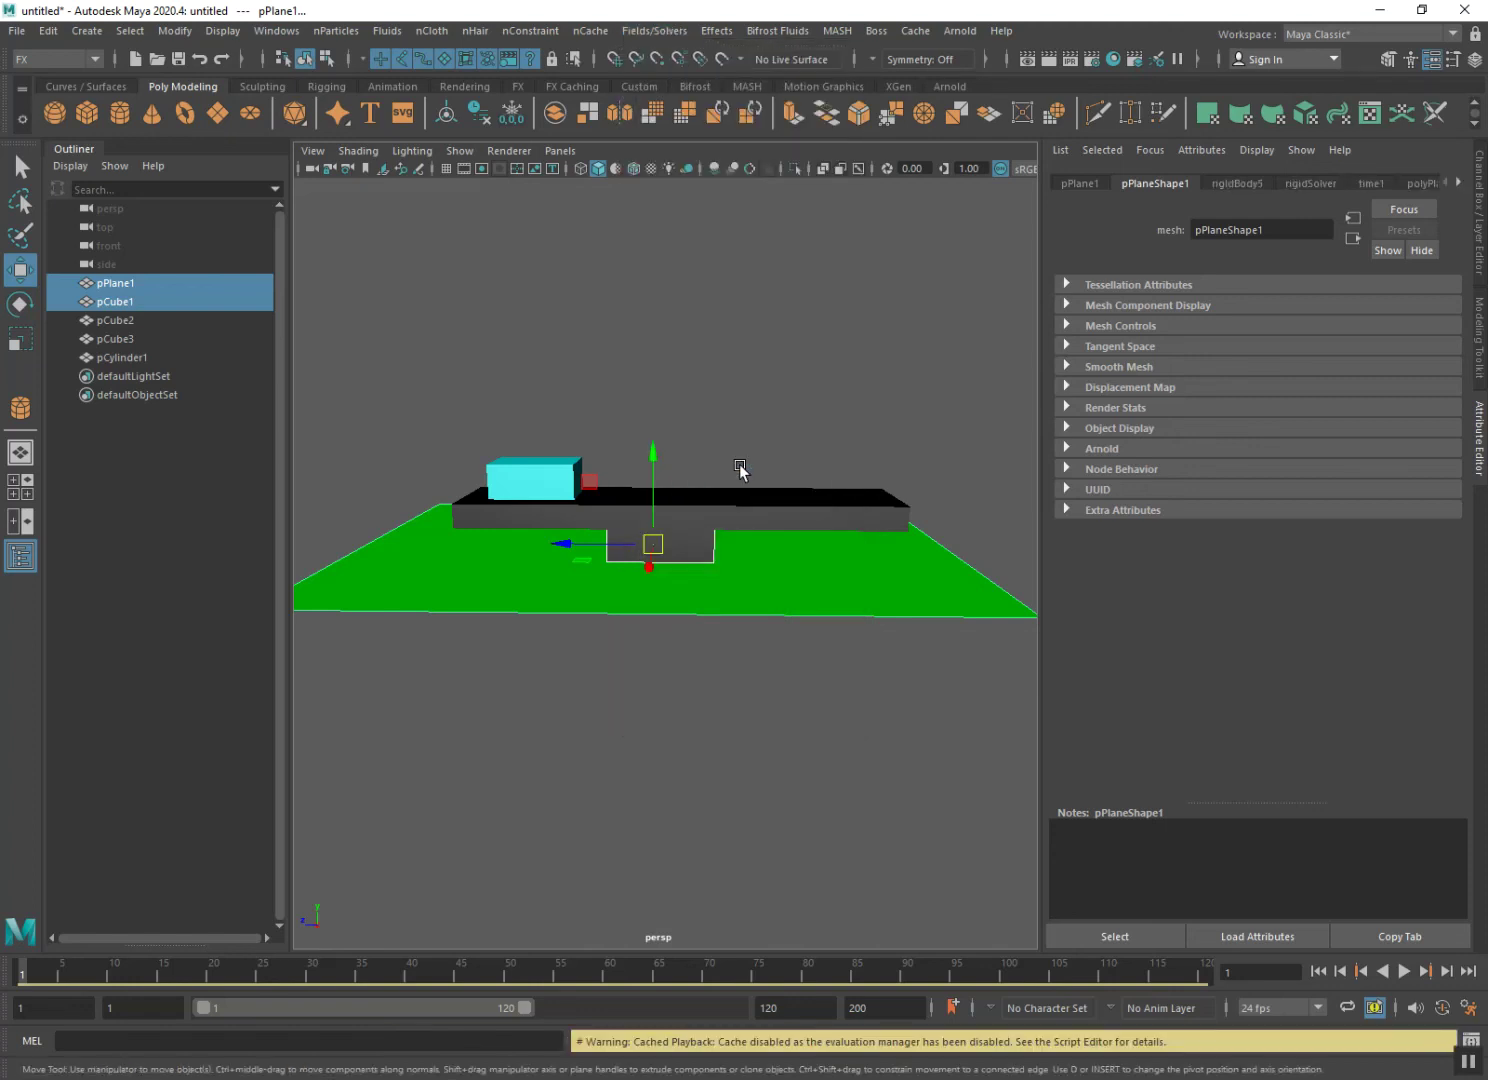
# - Zoom out and marquee-select all five objects in the scene
pyautogui.scroll(-3, 665, 634)
pyautogui.keyDown('alt'); pyautogui.moveTo(663, 633); pyautogui.dragTo(654, 677); pyautogui.keyUp('alt')
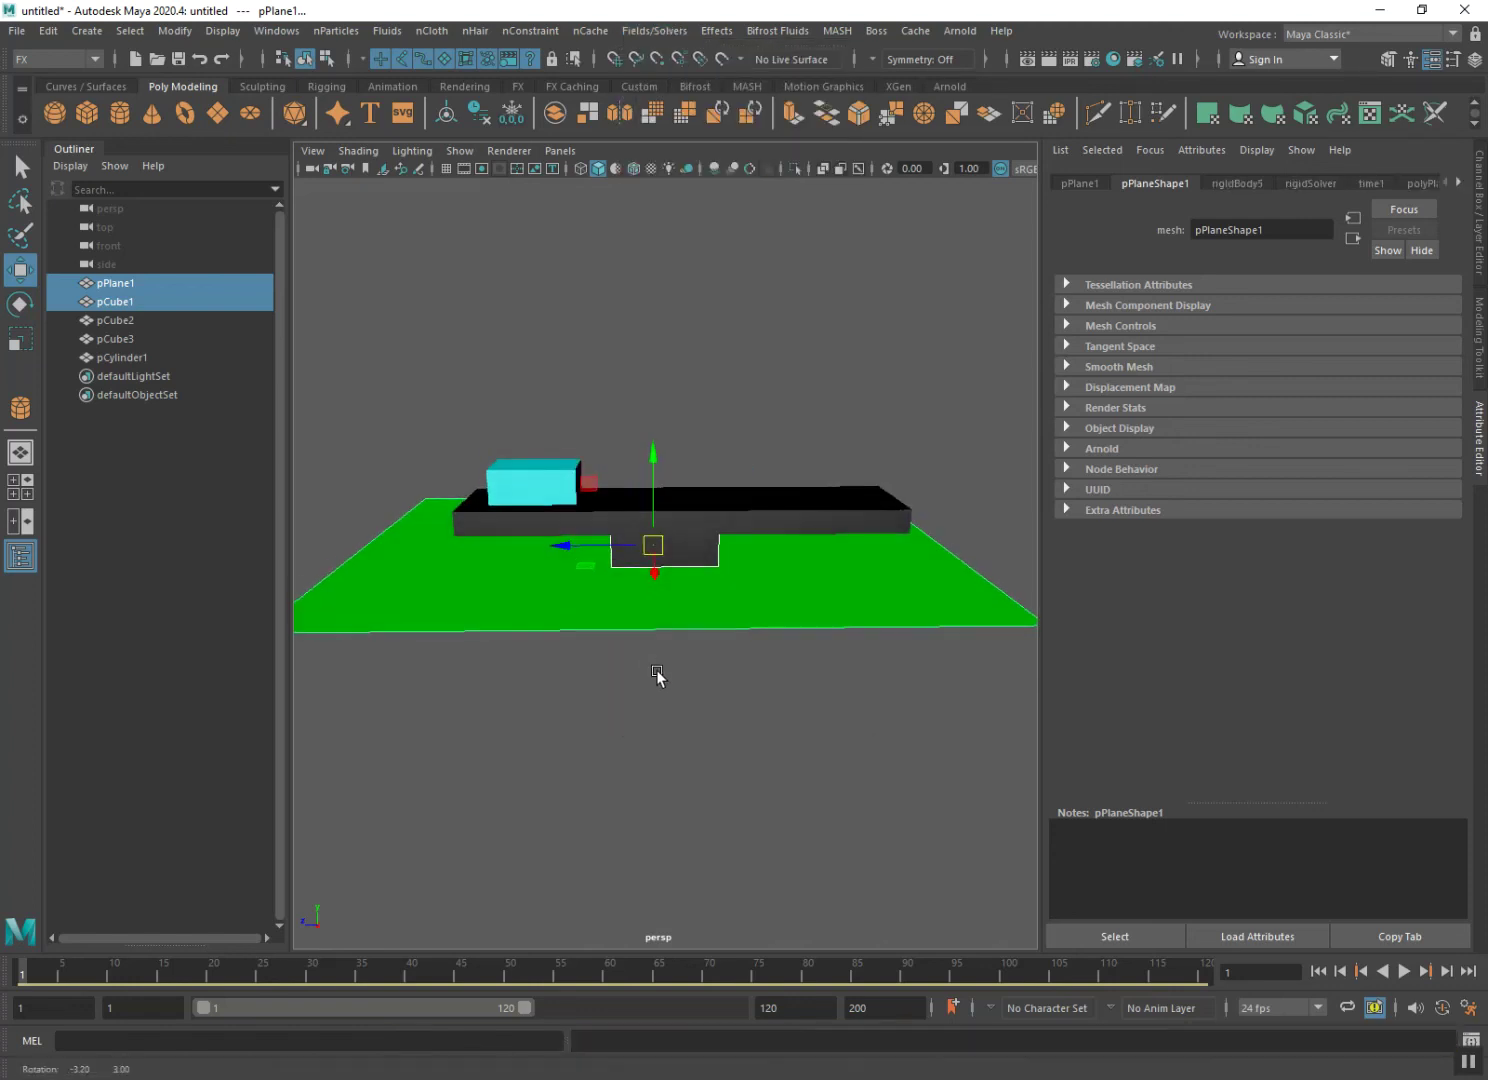
pyautogui.scroll(-2, 654, 690)
pyautogui.scroll(-2, 652, 712)
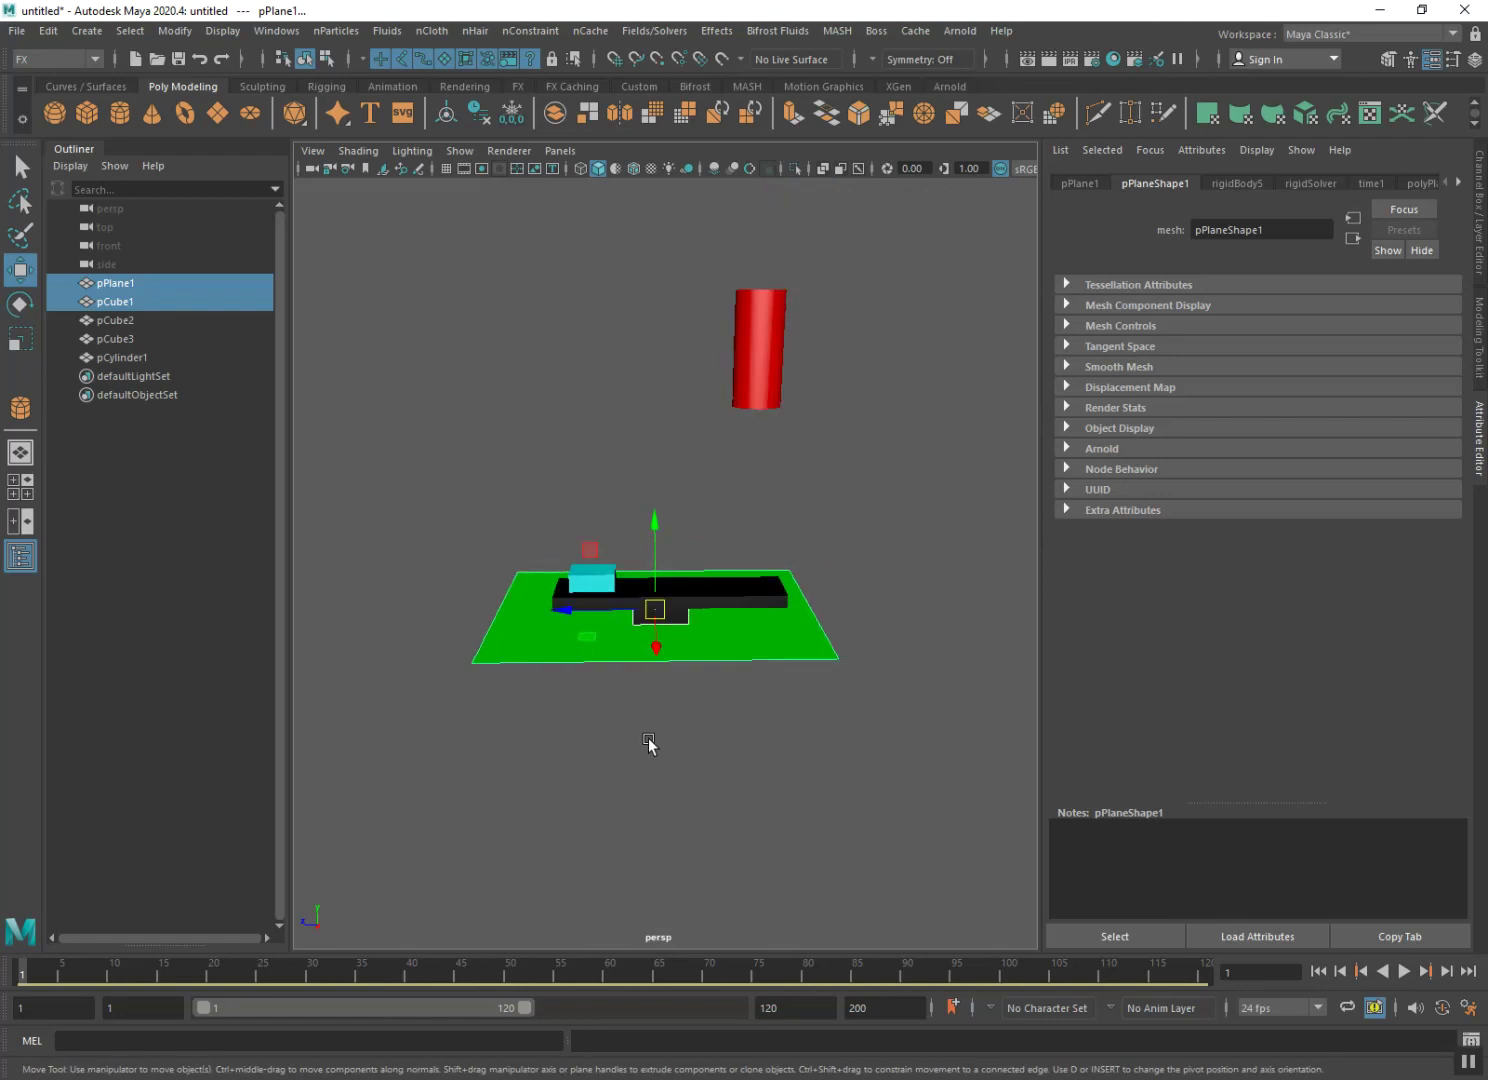
pyautogui.scroll(-2, 493, 470)
pyautogui.moveTo(434, 270); pyautogui.dragTo(859, 673)
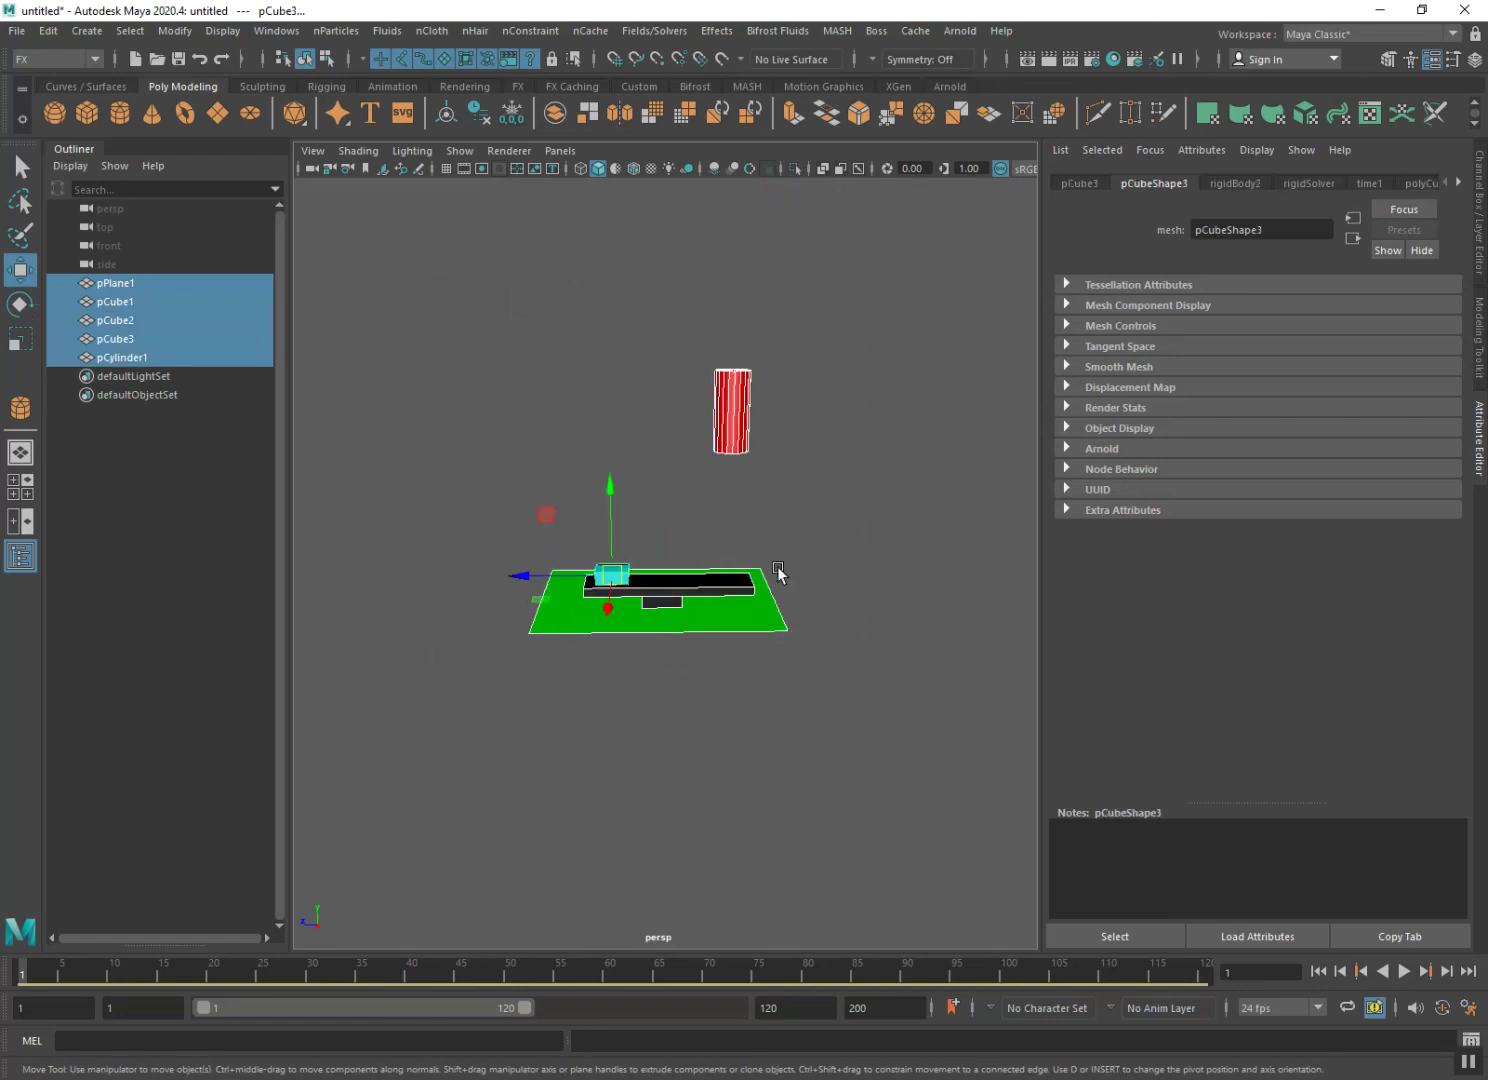
# - Add a gravity field to the selected objects, move it up in Y and along Z, then deselect
pyautogui.click(654, 31)
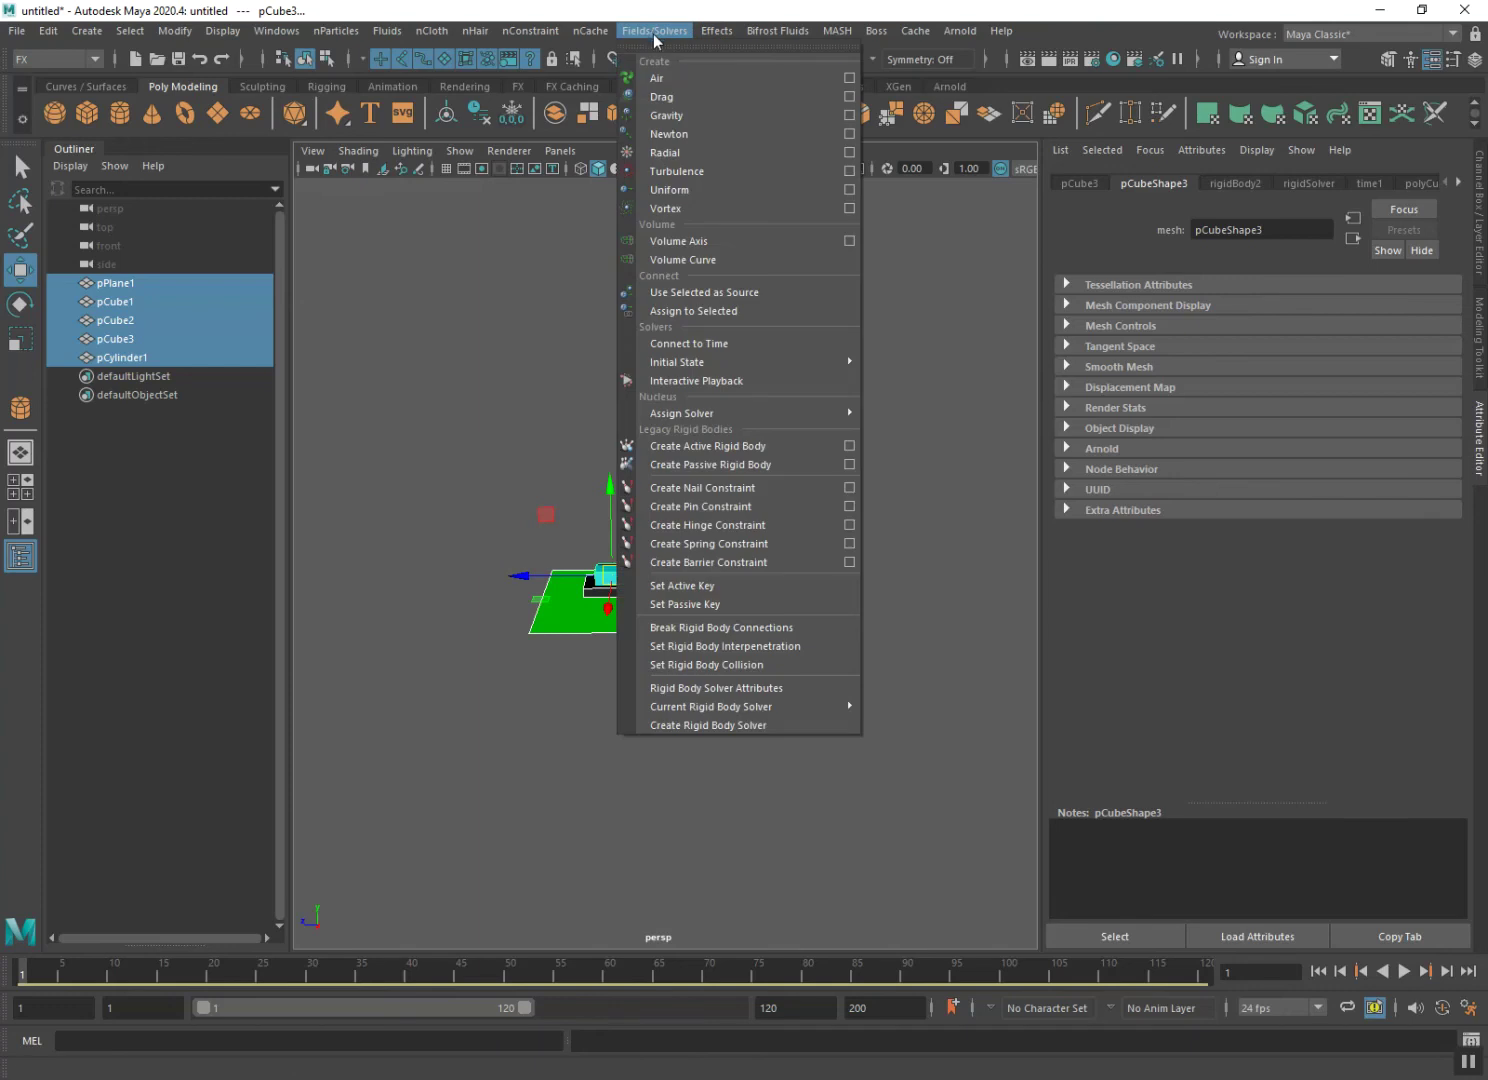
pyautogui.click(682, 115)
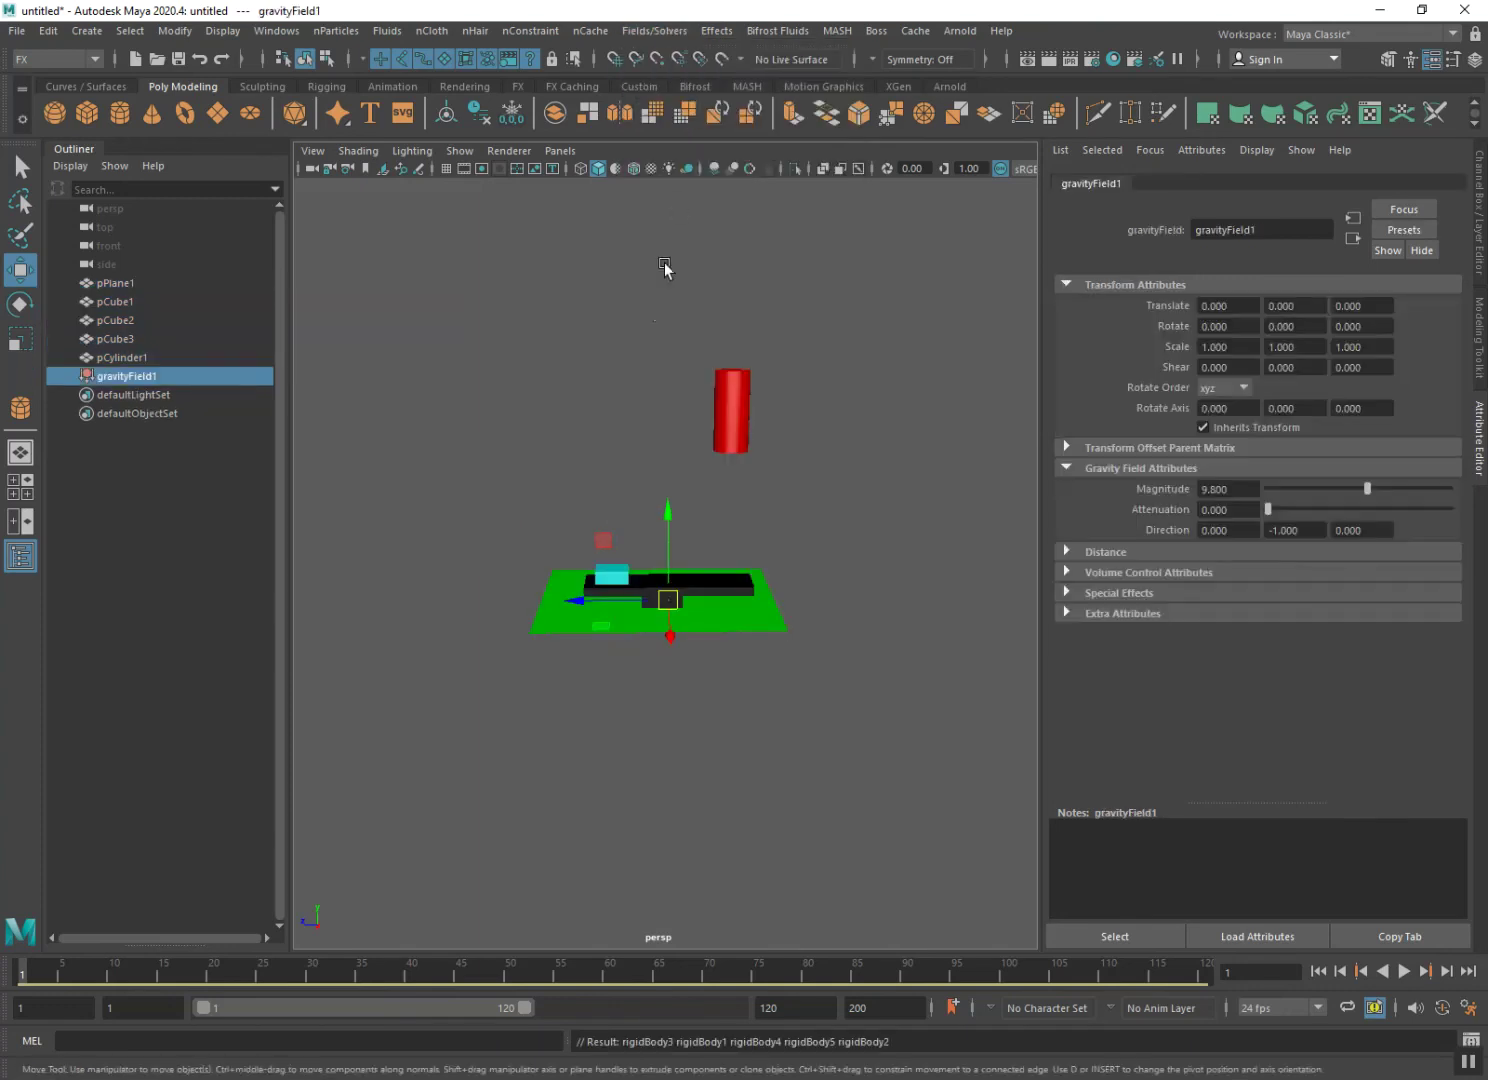
pyautogui.moveTo(665, 527); pyautogui.dragTo(665, 313)
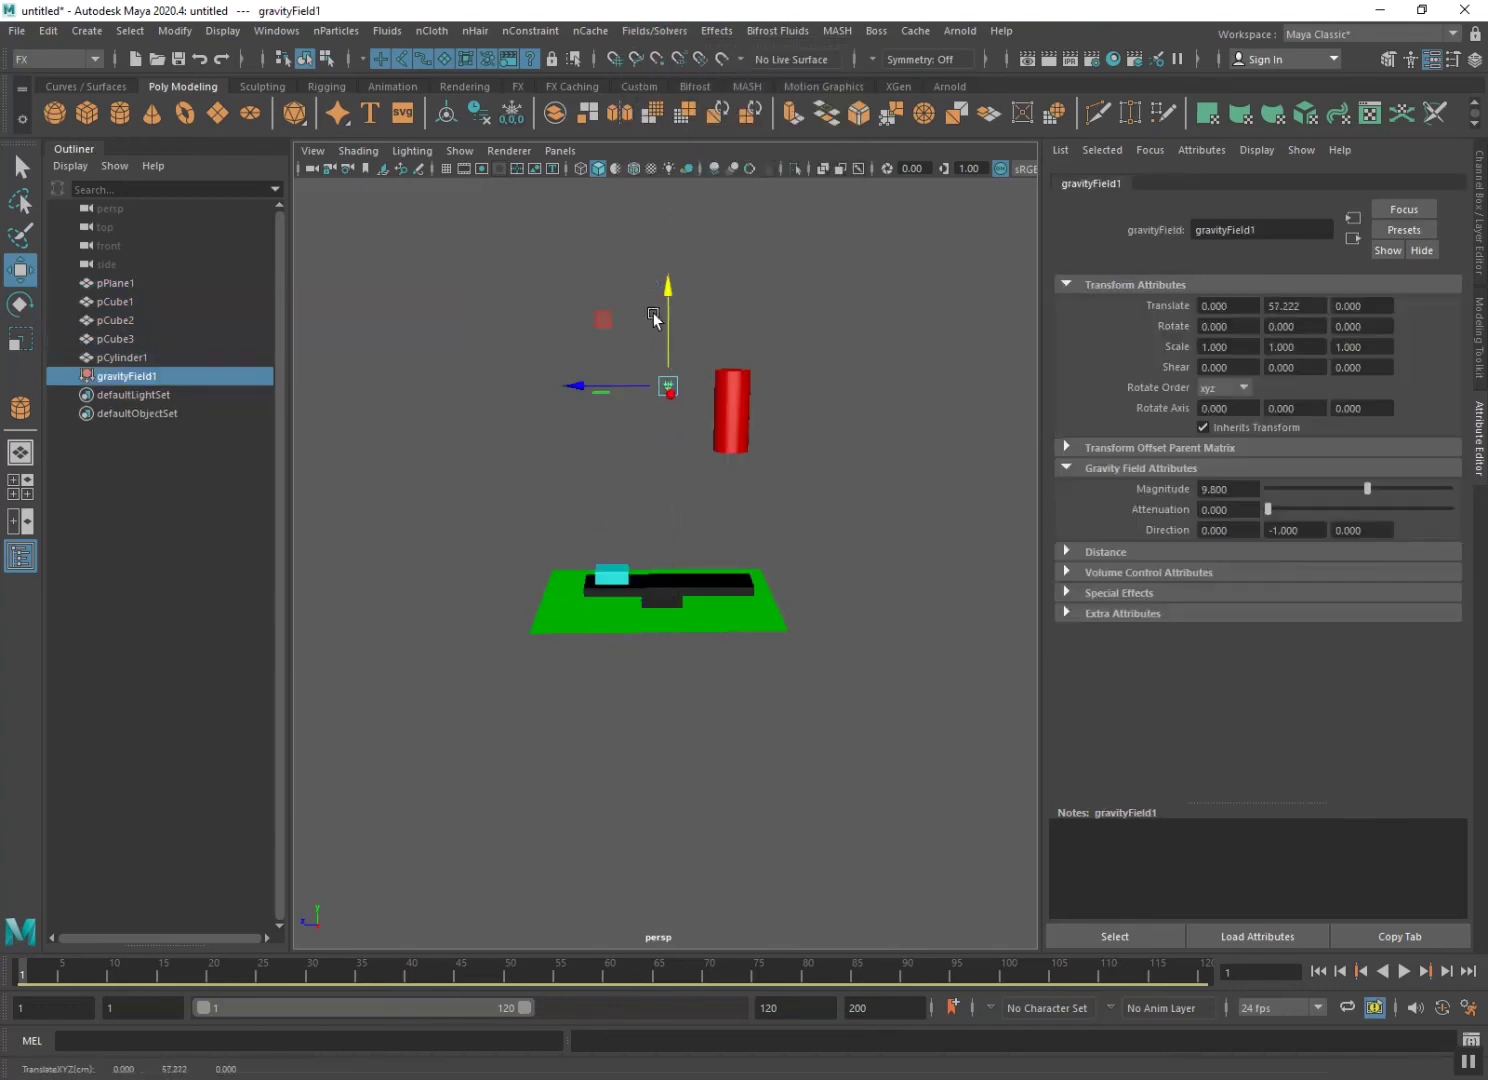
pyautogui.click(614, 393)
pyautogui.moveTo(648, 368)
pyautogui.mouseDown()
pyautogui.moveTo(665, 390)
pyautogui.moveTo(418, 378)
pyautogui.mouseUp()
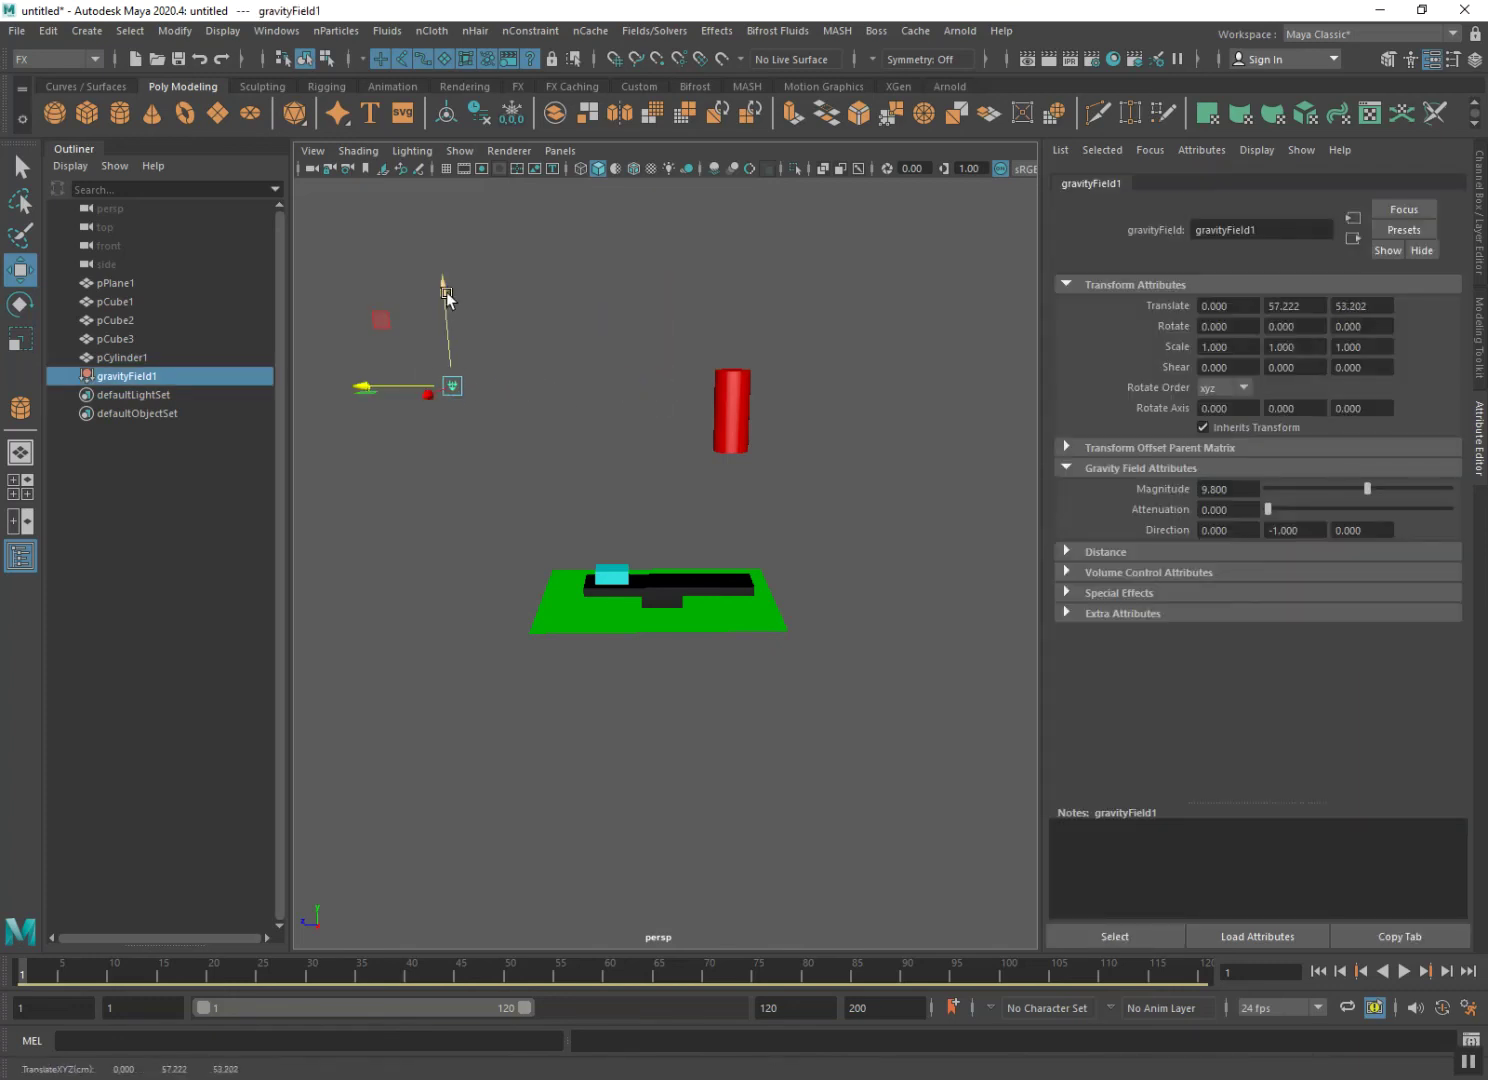
pyautogui.scroll(-2, 640, 495)
pyautogui.click(614, 508)
pyautogui.scroll(4, 615, 602)
pyautogui.moveTo(614, 600)
pyautogui.keyDown('alt'); pyautogui.mouseDown()
pyautogui.moveTo(605, 585)
pyautogui.moveTo(611, 618)
pyautogui.mouseUp(); pyautogui.keyUp('alt')
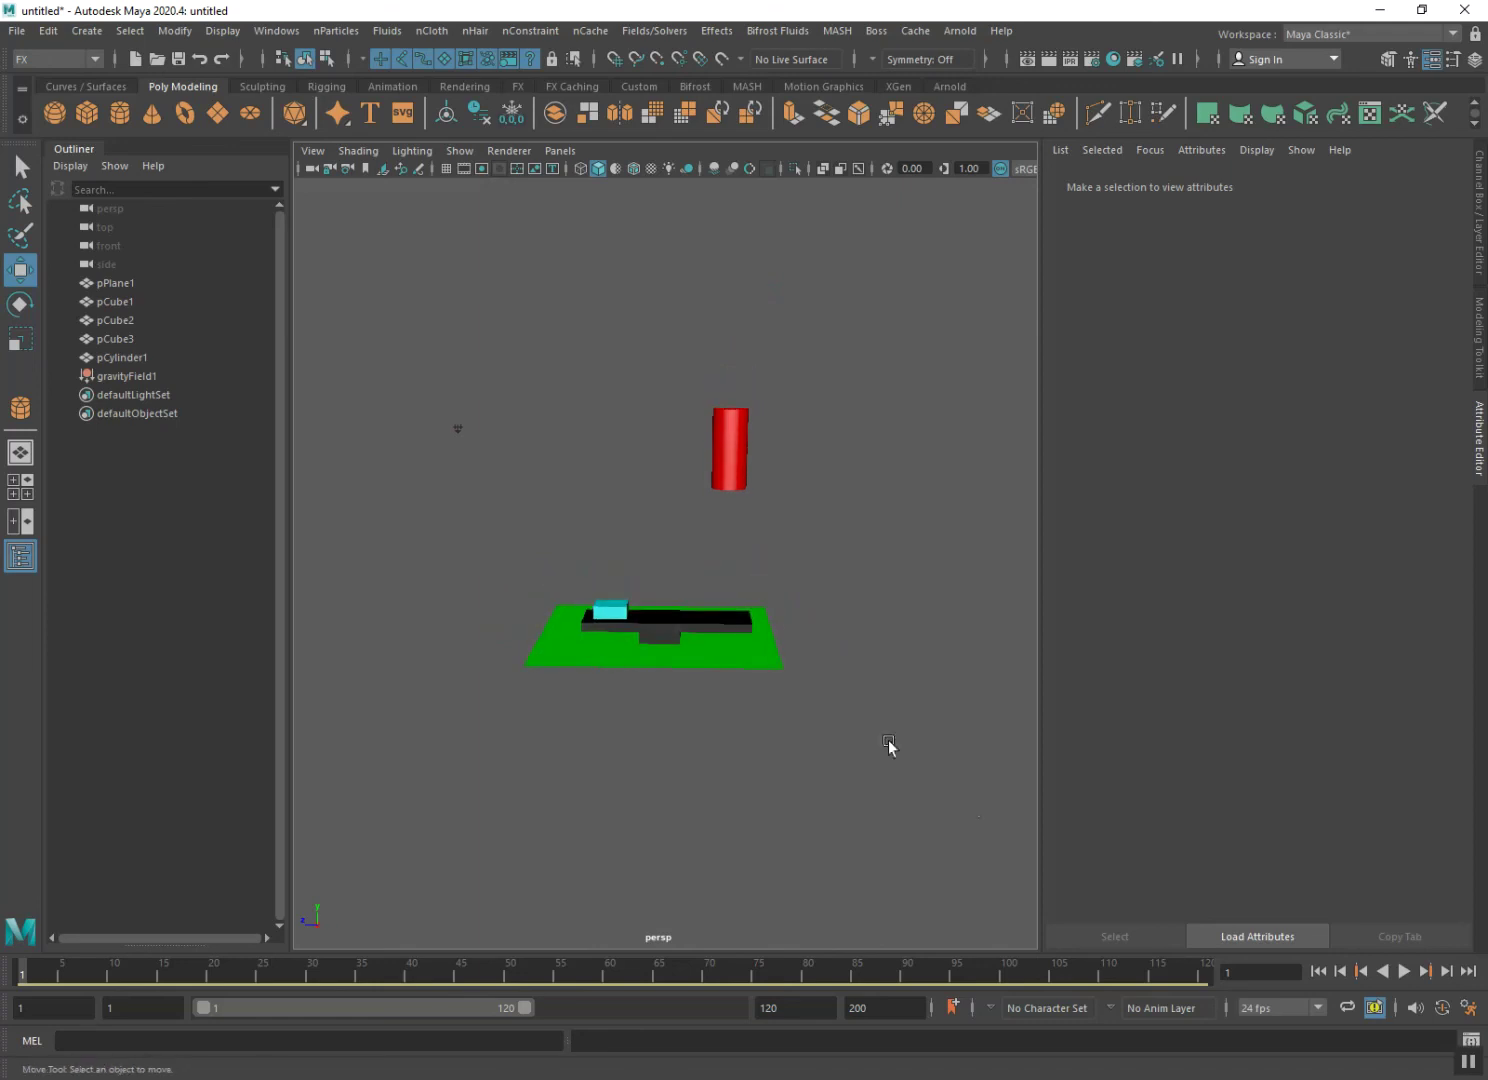
# - Set playback speed to 24 fps x 1 in Animation Preferences and save
pyautogui.click(1469, 1012)
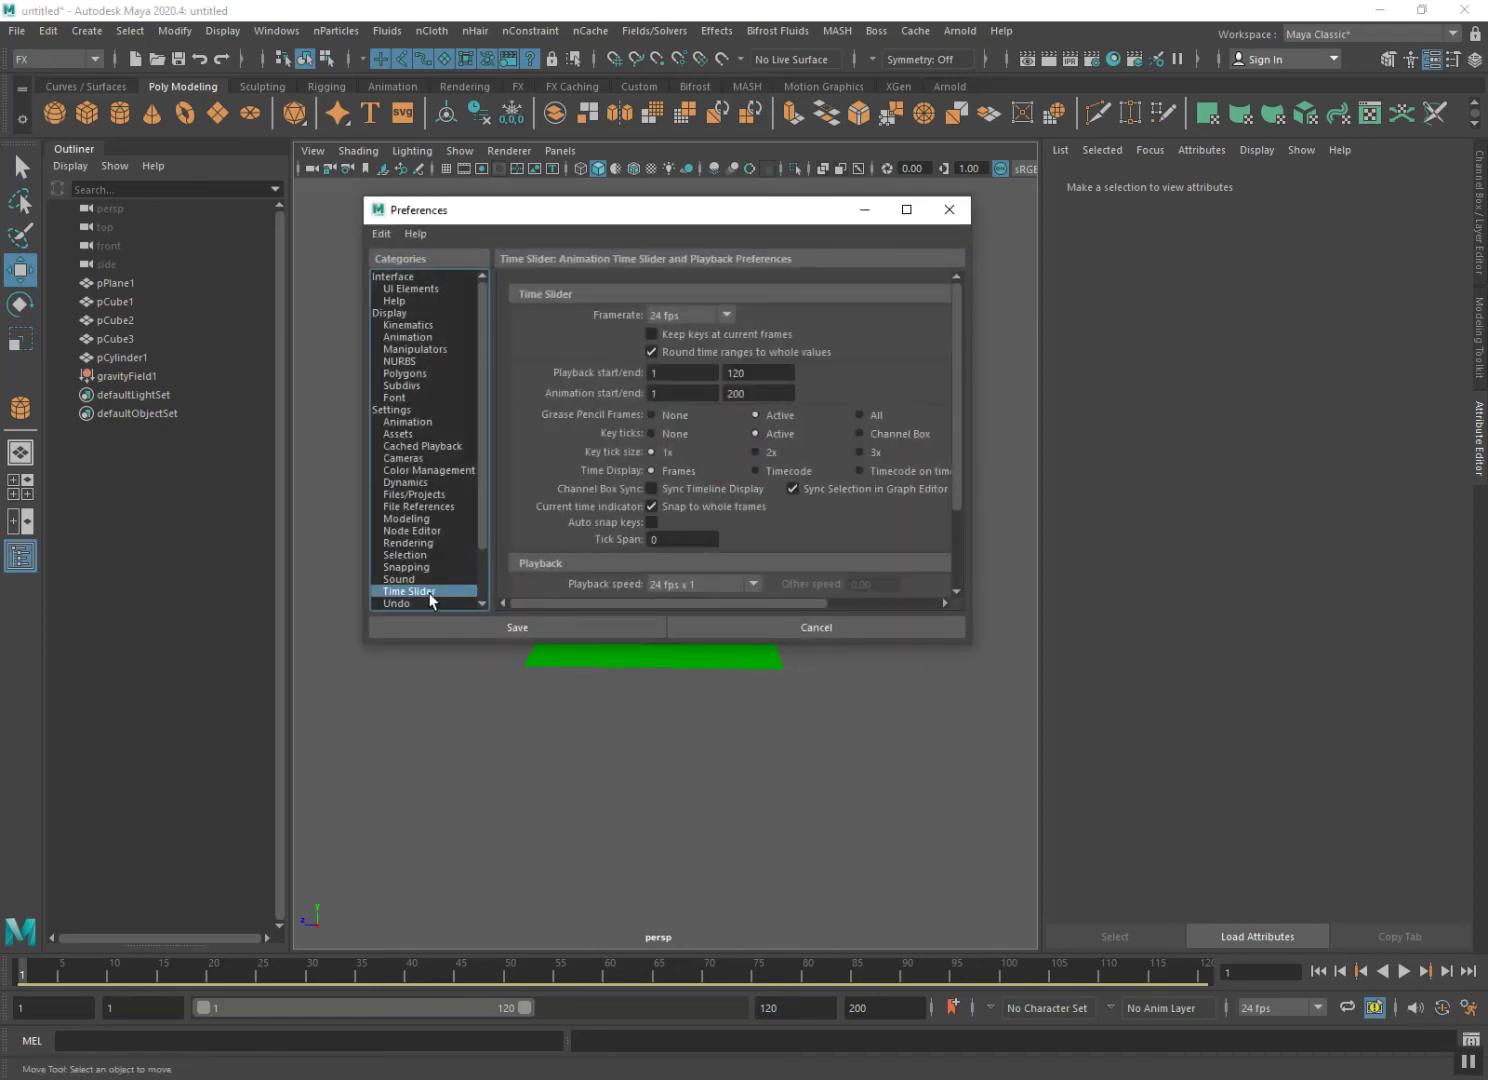
pyautogui.click(670, 583)
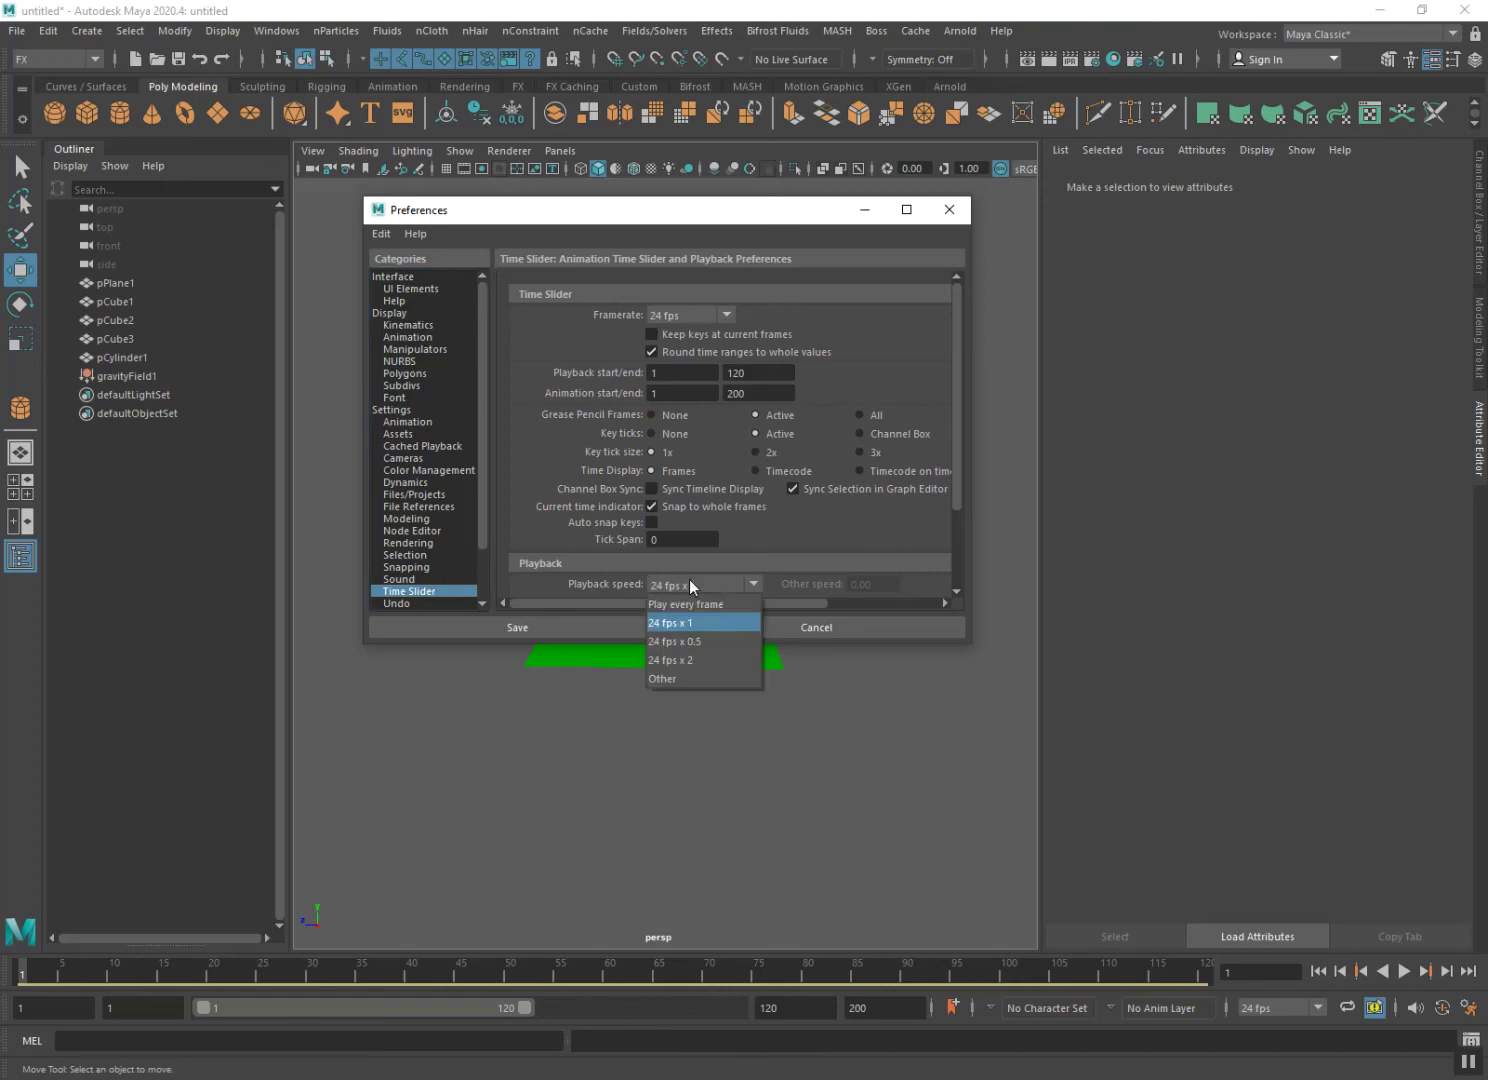
pyautogui.click(697, 621)
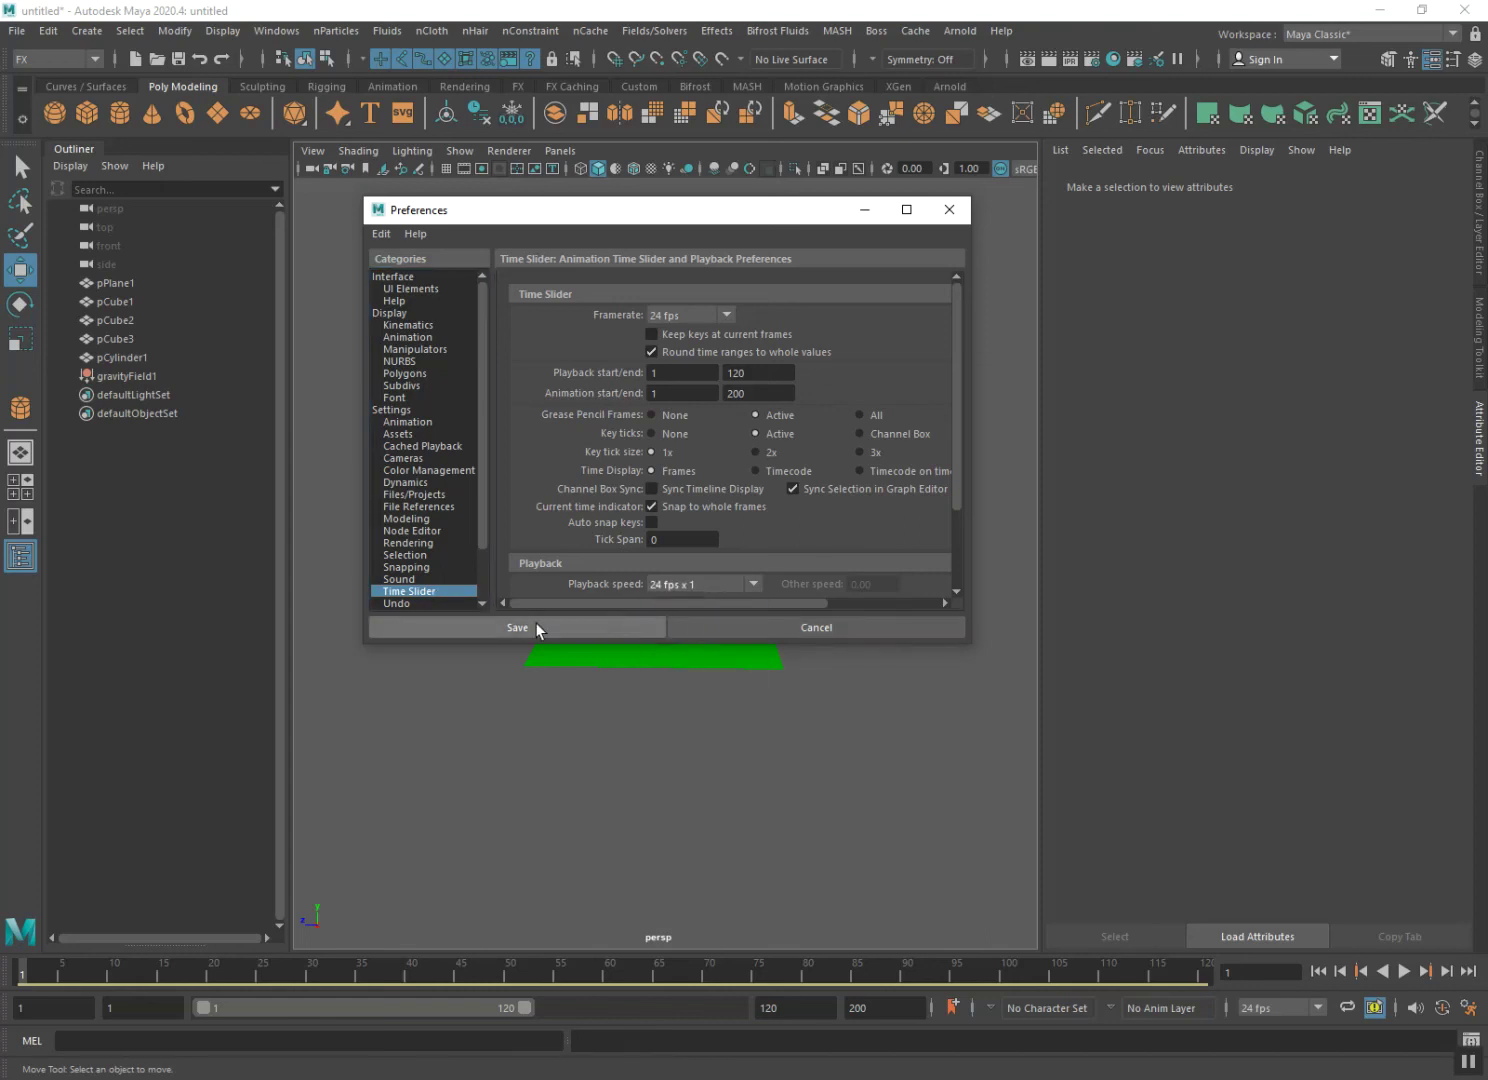
pyautogui.click(540, 628)
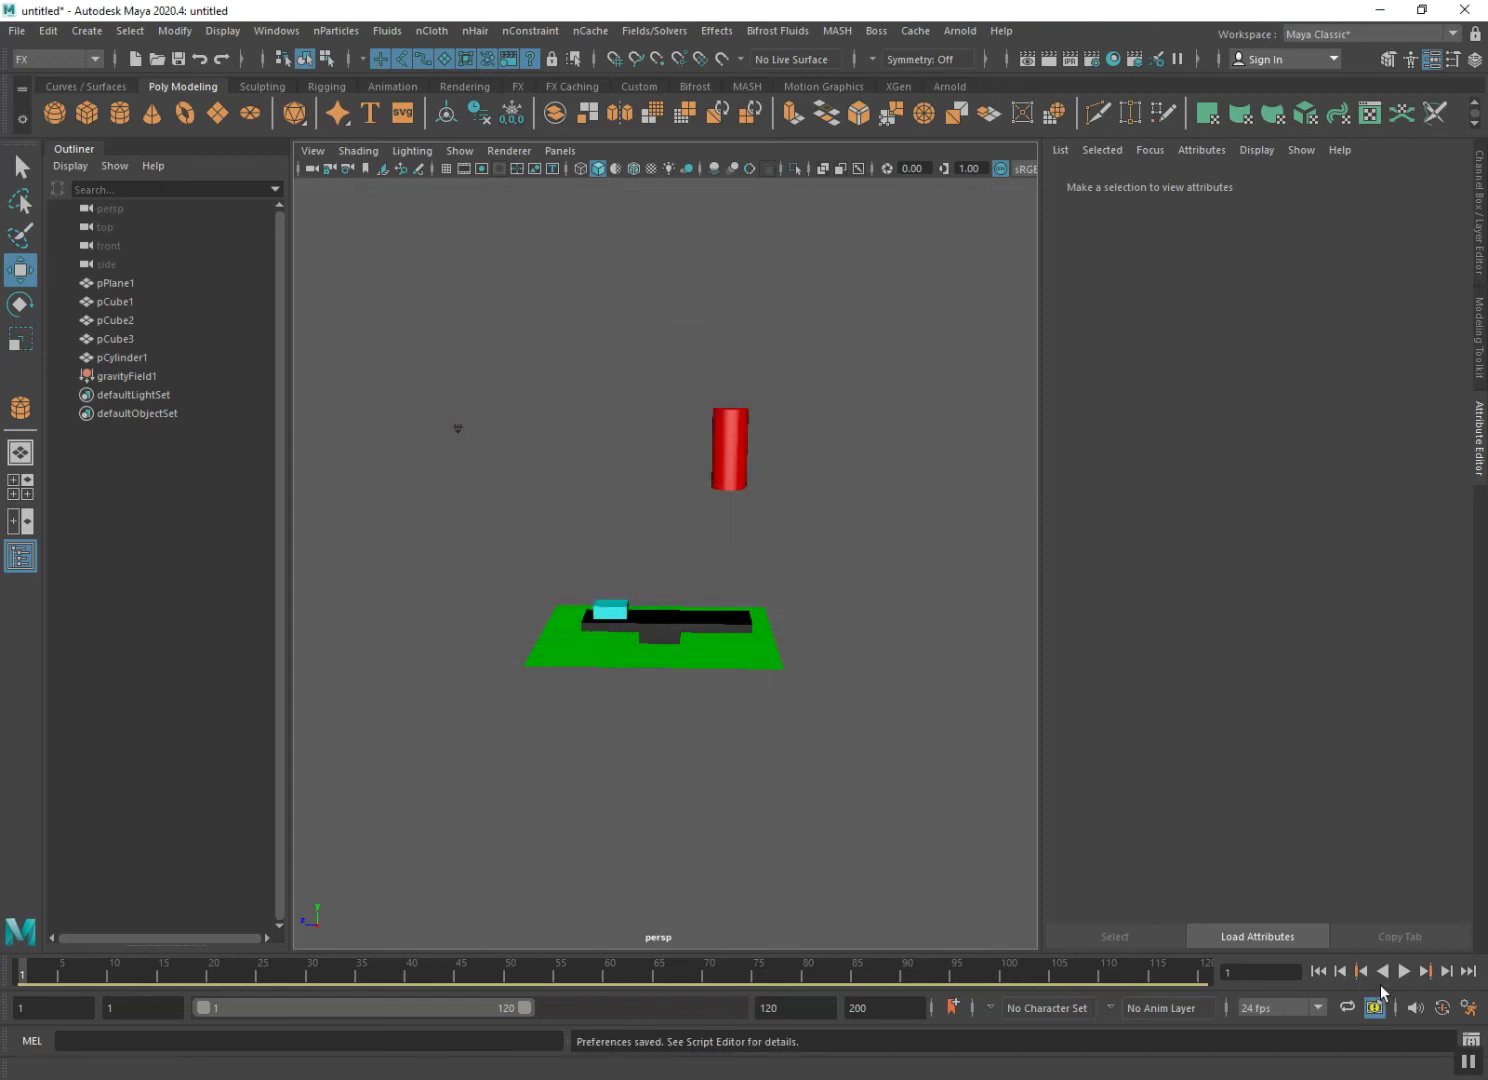
# - Confirm the 24 fps frame rate and play the simulation
pyautogui.click(1276, 1007)
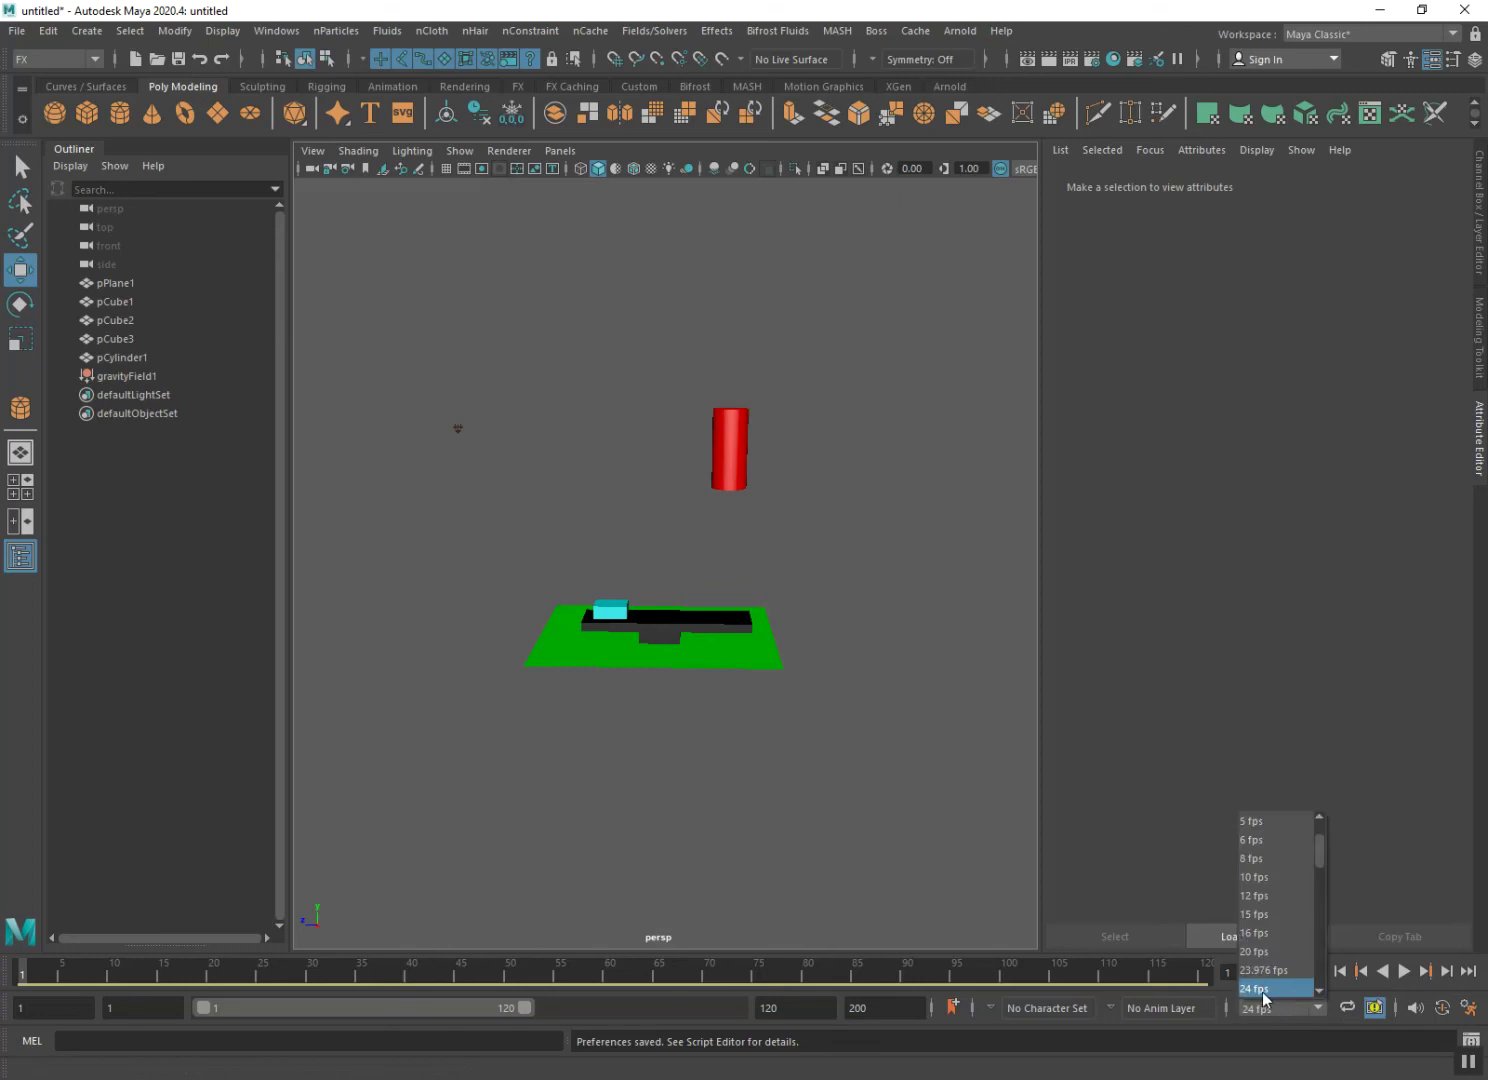
pyautogui.click(1276, 989)
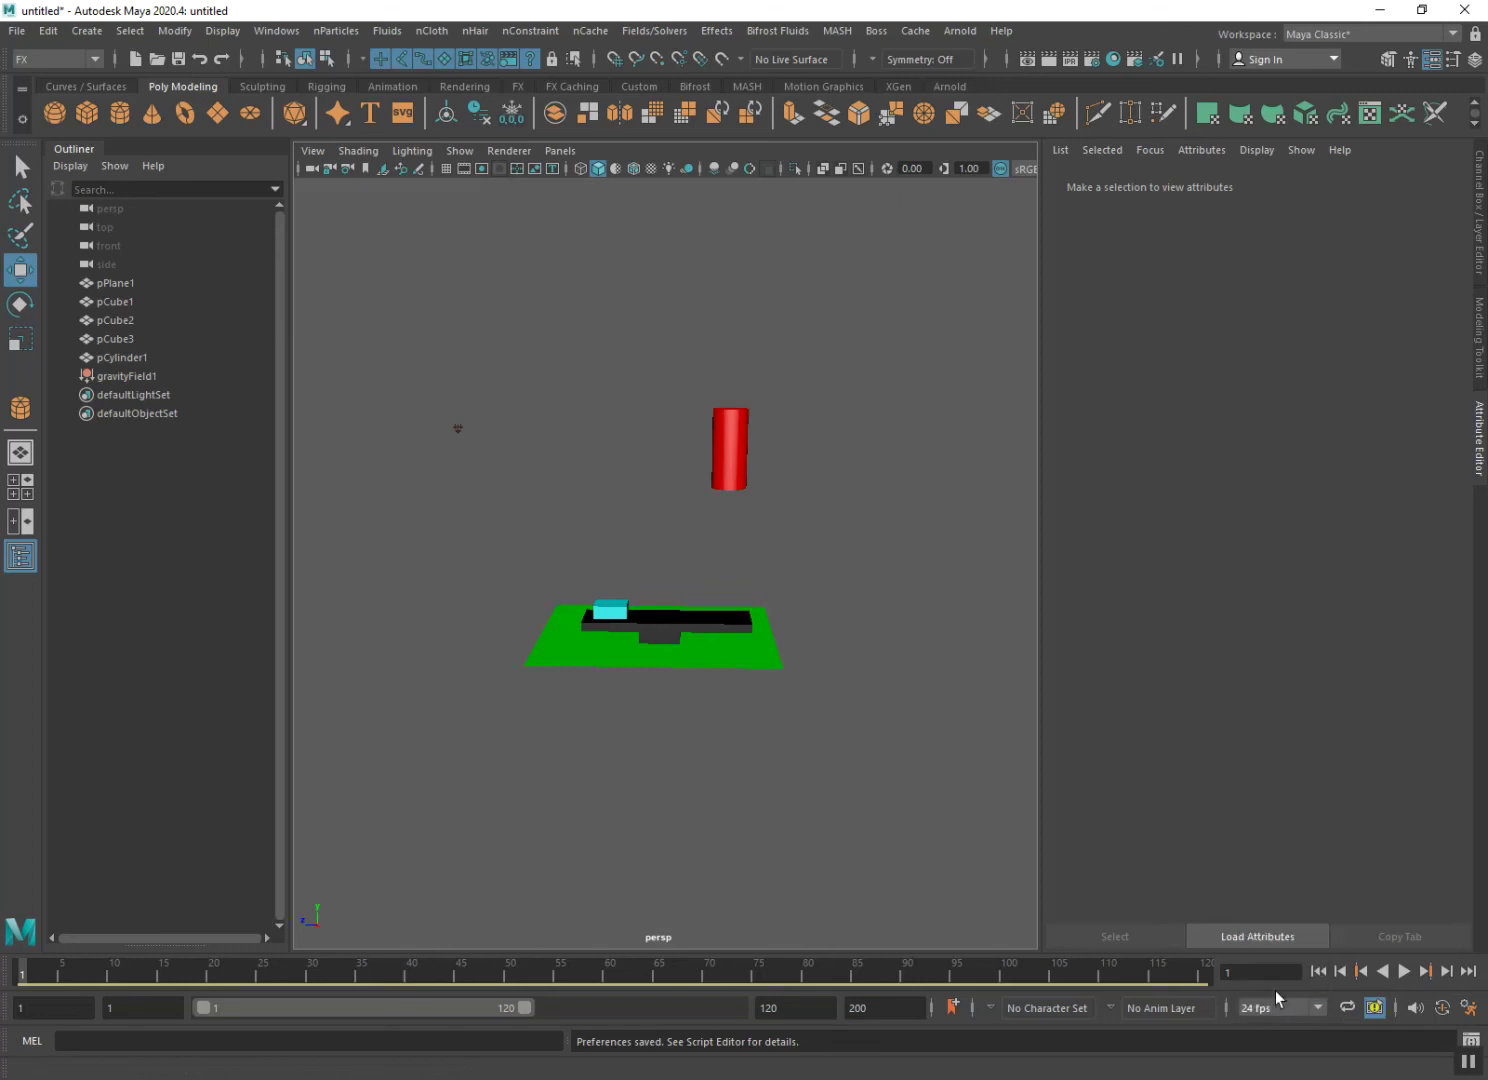
pyautogui.click(1403, 971)
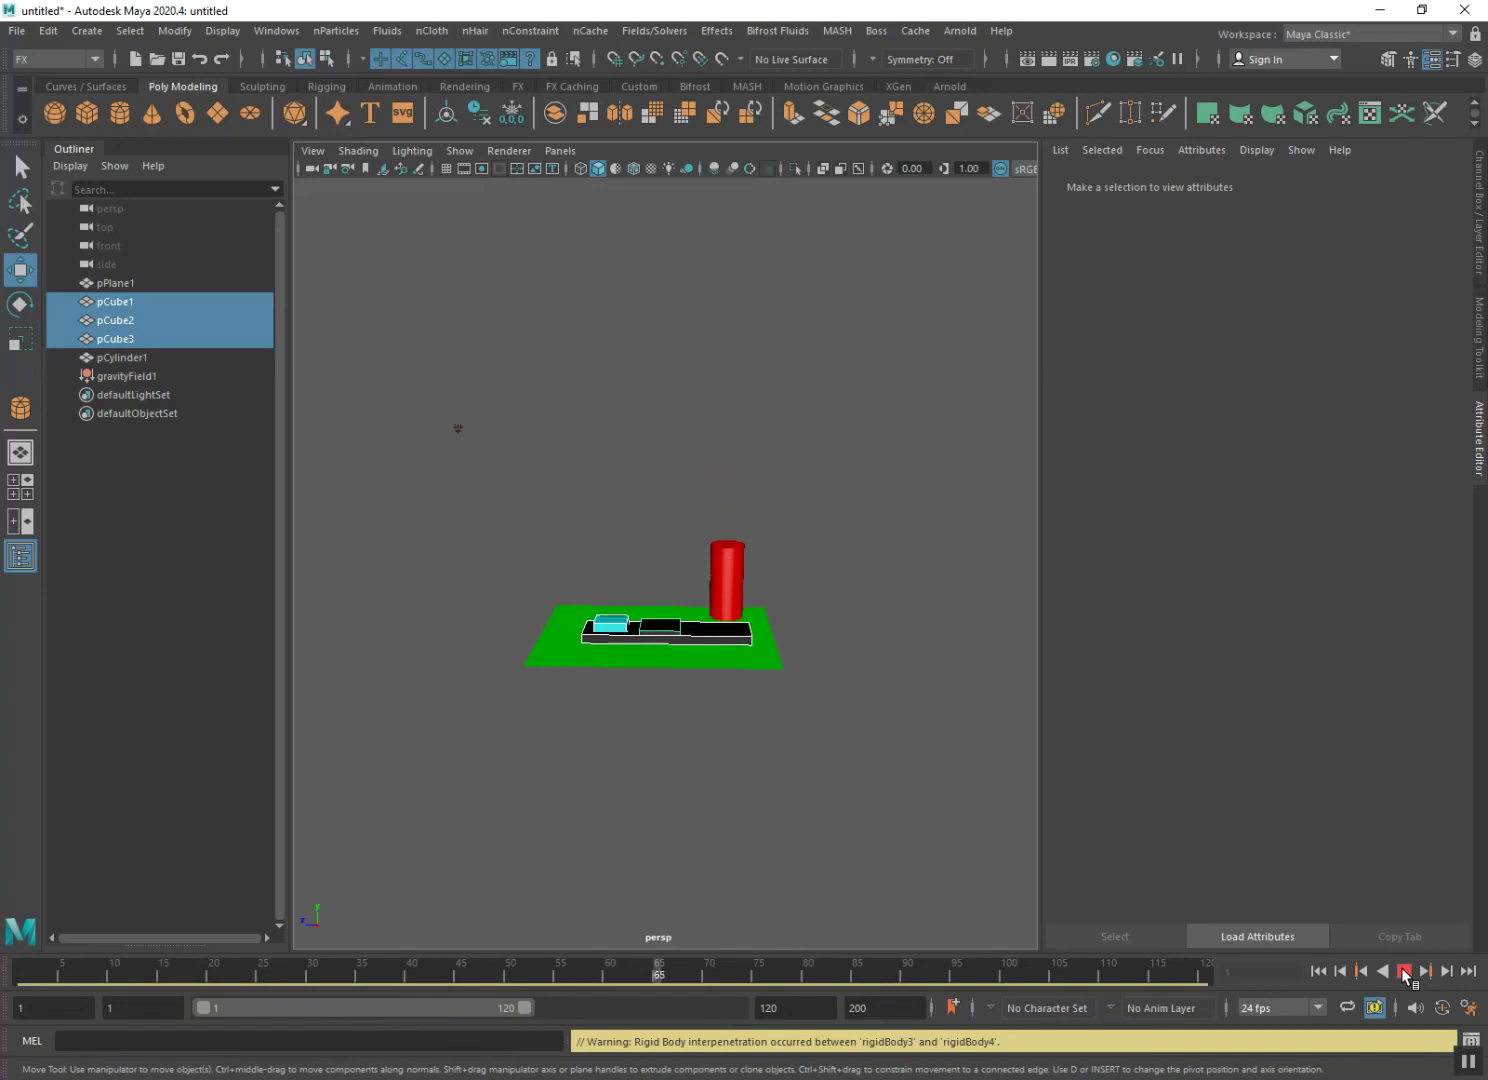
# - Stop the simulation at frame 79 and rewind to frame 1
pyautogui.click(1403, 971)
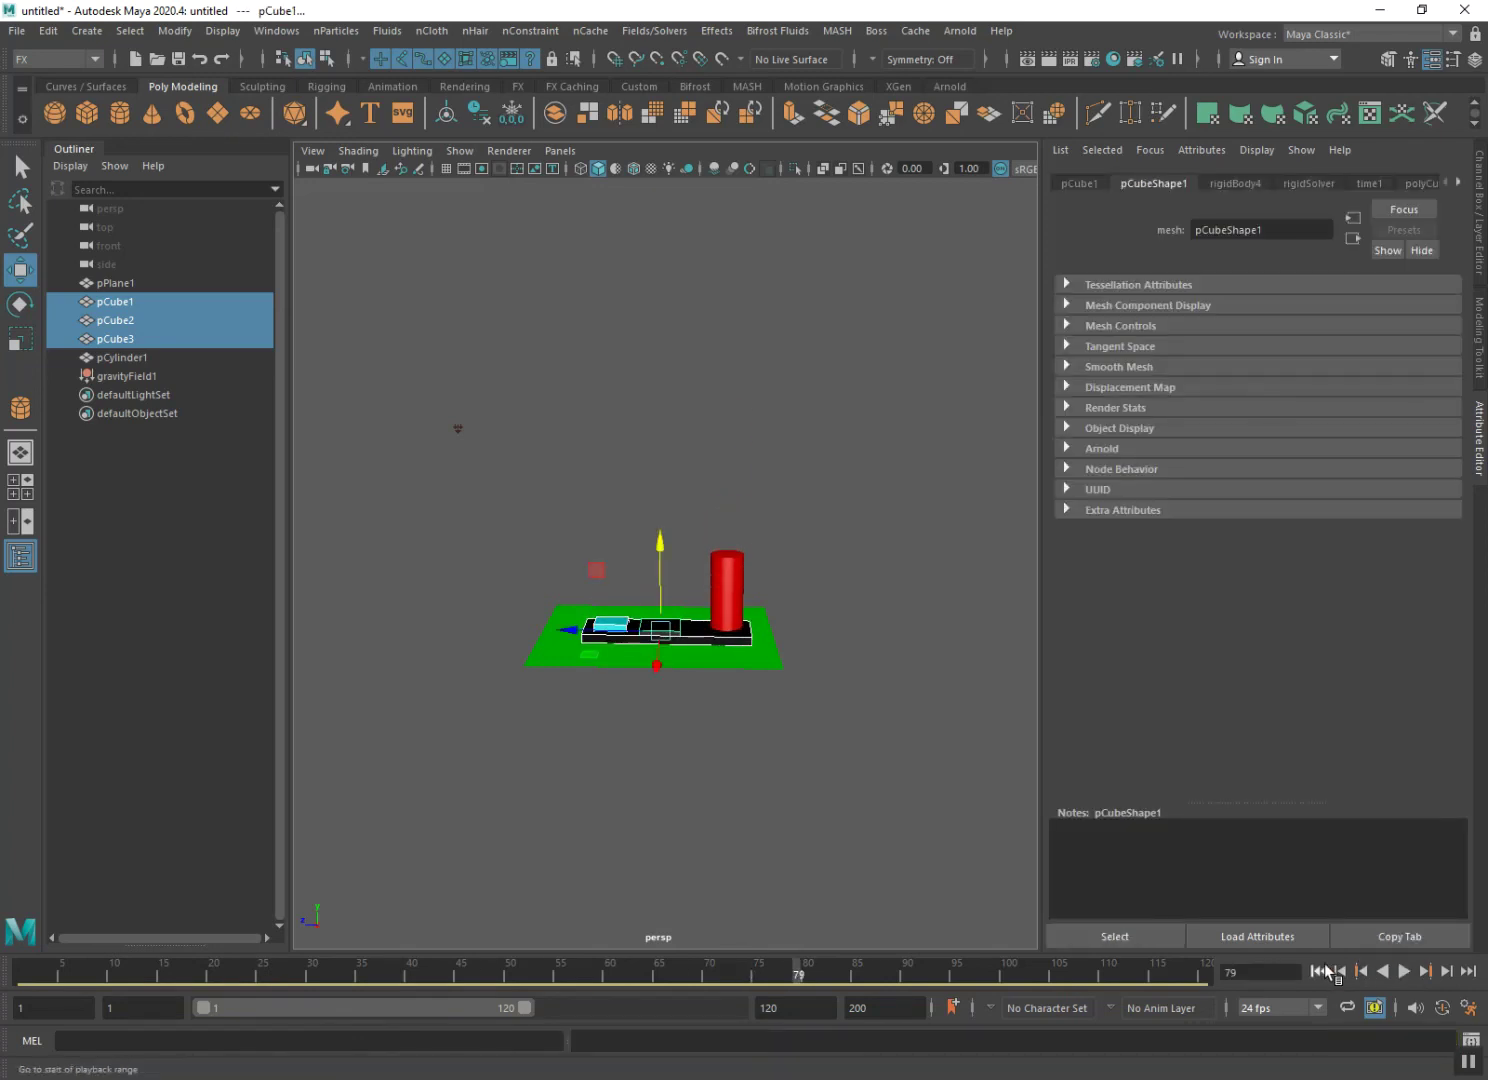
pyautogui.click(1322, 967)
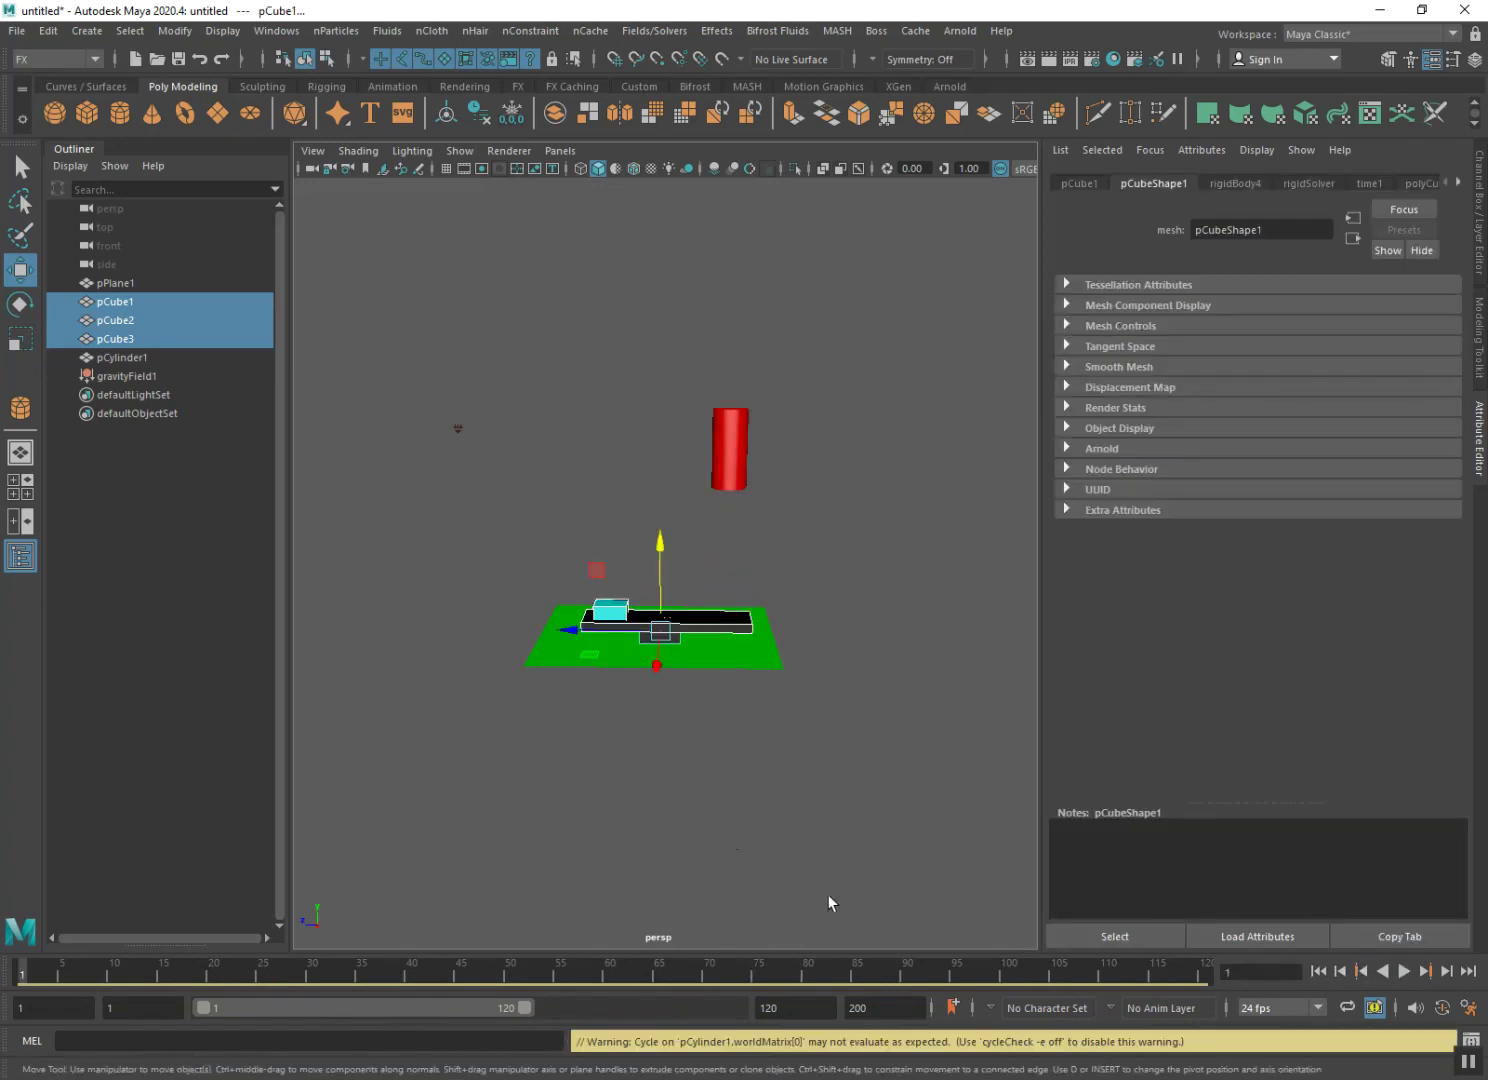
pyautogui.scroll(2, 673, 800)
pyautogui.keyDown('alt'); pyautogui.moveTo(673, 800); pyautogui.dragTo(666, 777); pyautogui.keyUp('alt')
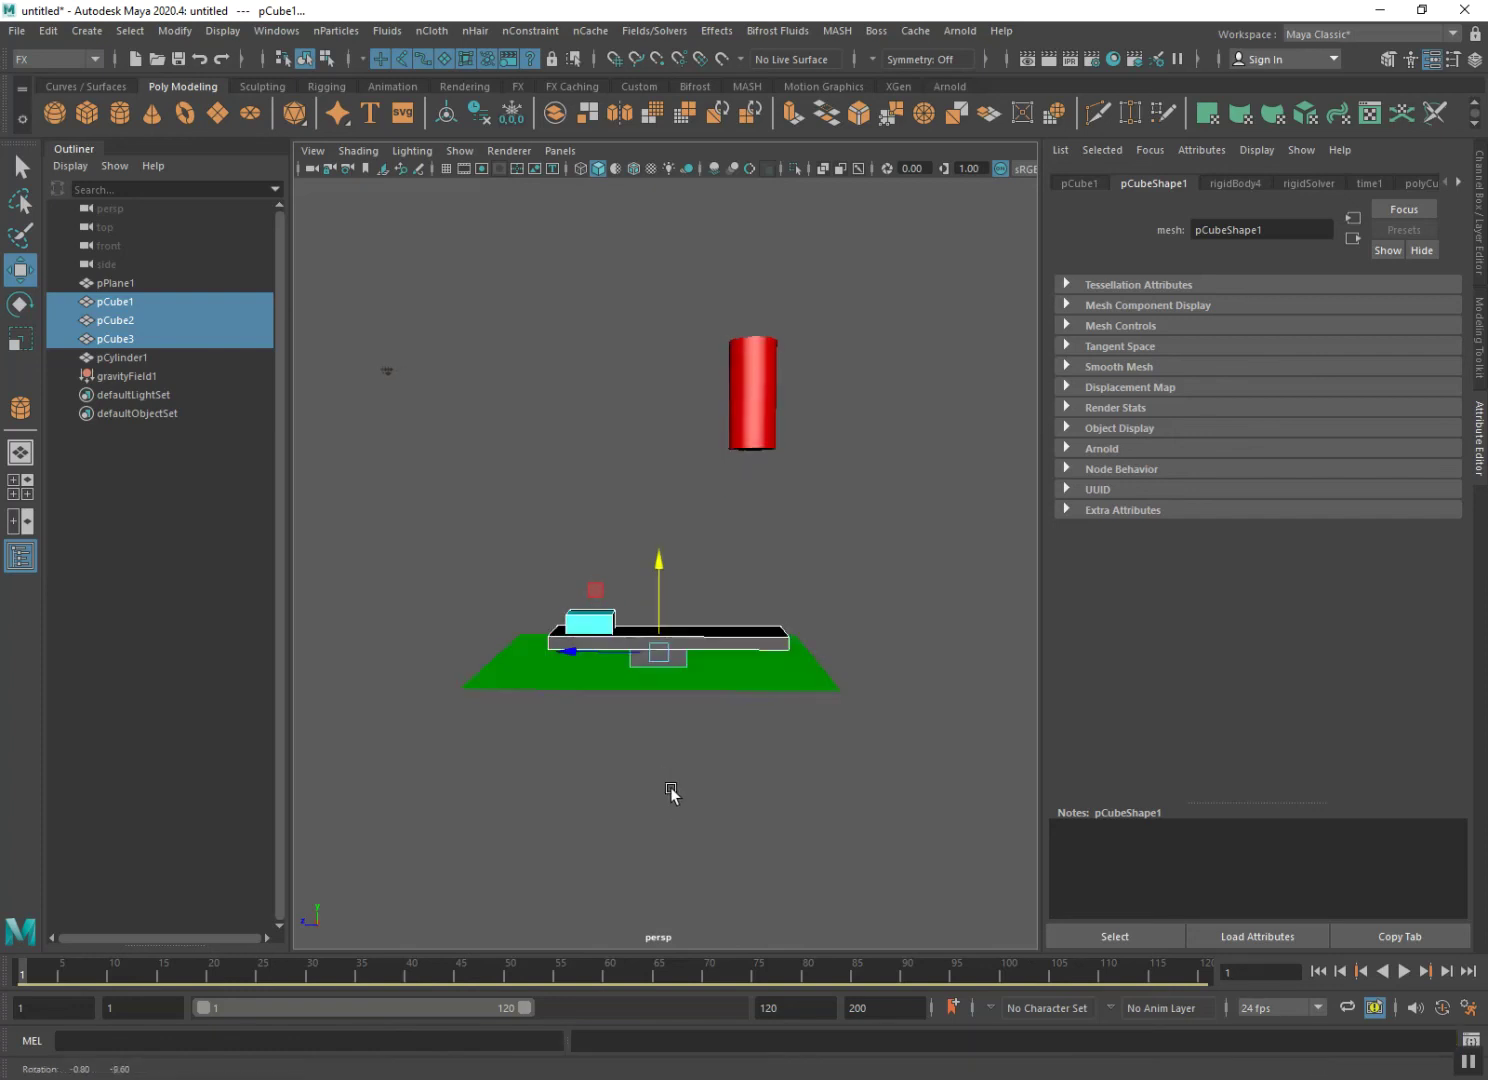
# - Undo with Ctrl+Z until the gravity field and rigid bodies are removed, then deselect
pyautogui.hotkey('ctrl', 'z')
pyautogui.hotkey('ctrl', 'z')
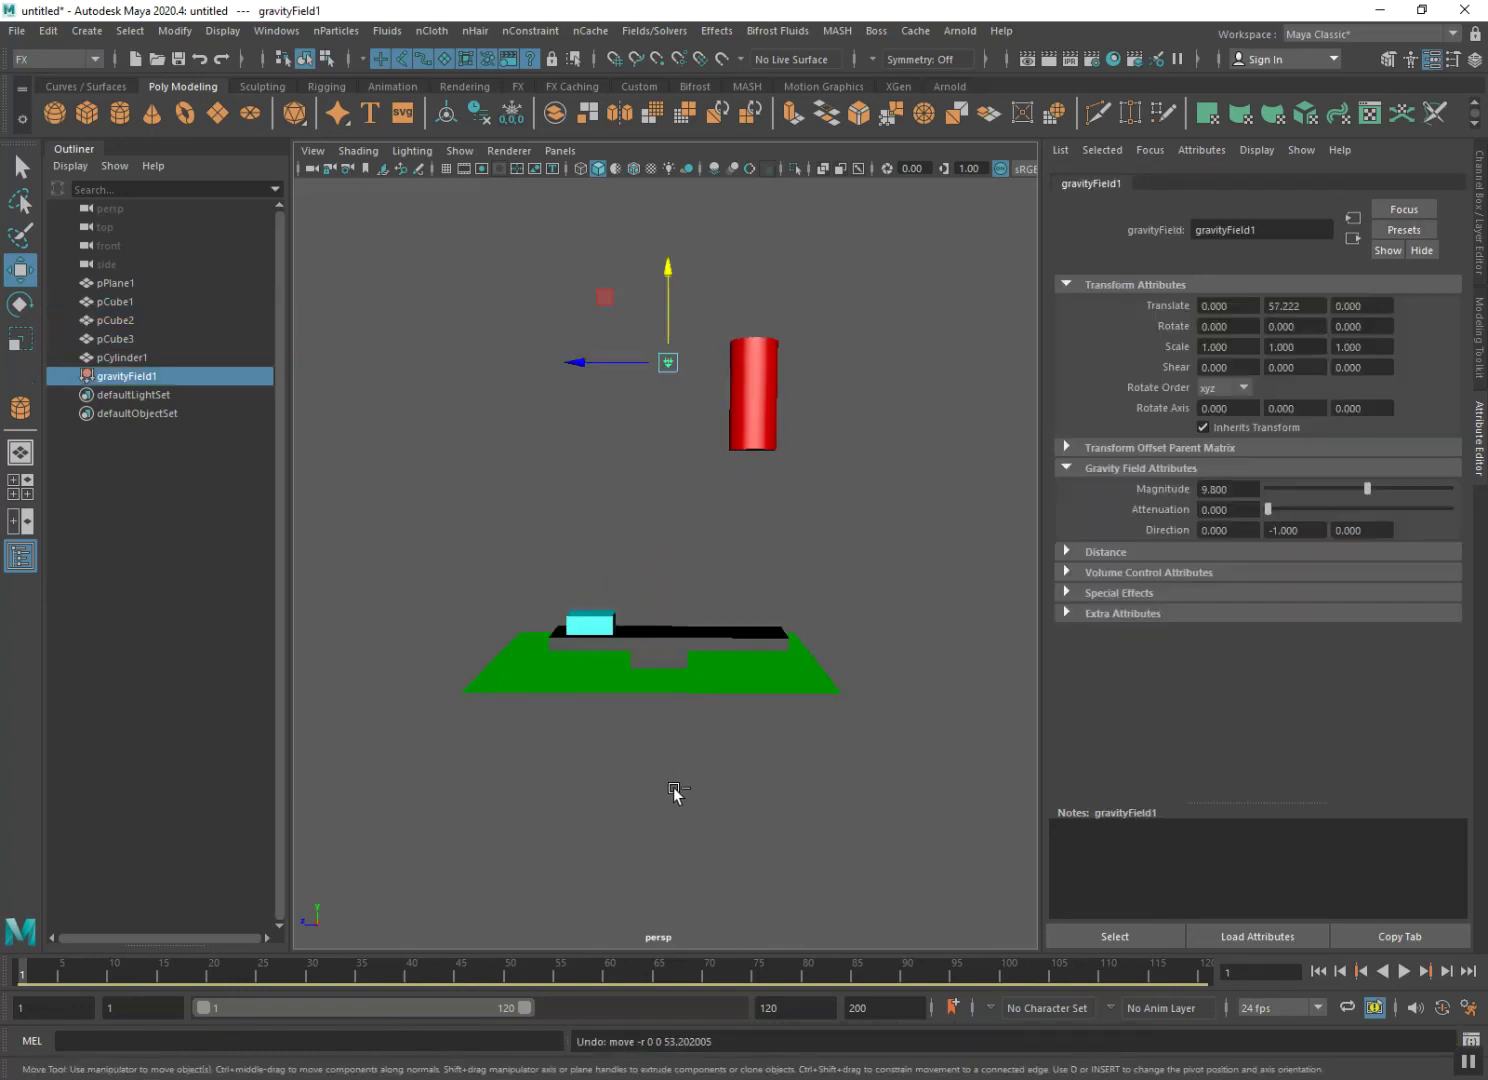
pyautogui.hotkey('ctrl', 'z')
pyautogui.hotkey('ctrl', 'z')
pyautogui.hotkey('ctrl', 'z')
pyautogui.hotkey('ctrl', 'z')
pyautogui.hotkey('ctrl', 'z')
pyautogui.hotkey('ctrl', 'z')
pyautogui.hotkey('ctrl', 'z')
pyautogui.hotkey('ctrl', 'z')
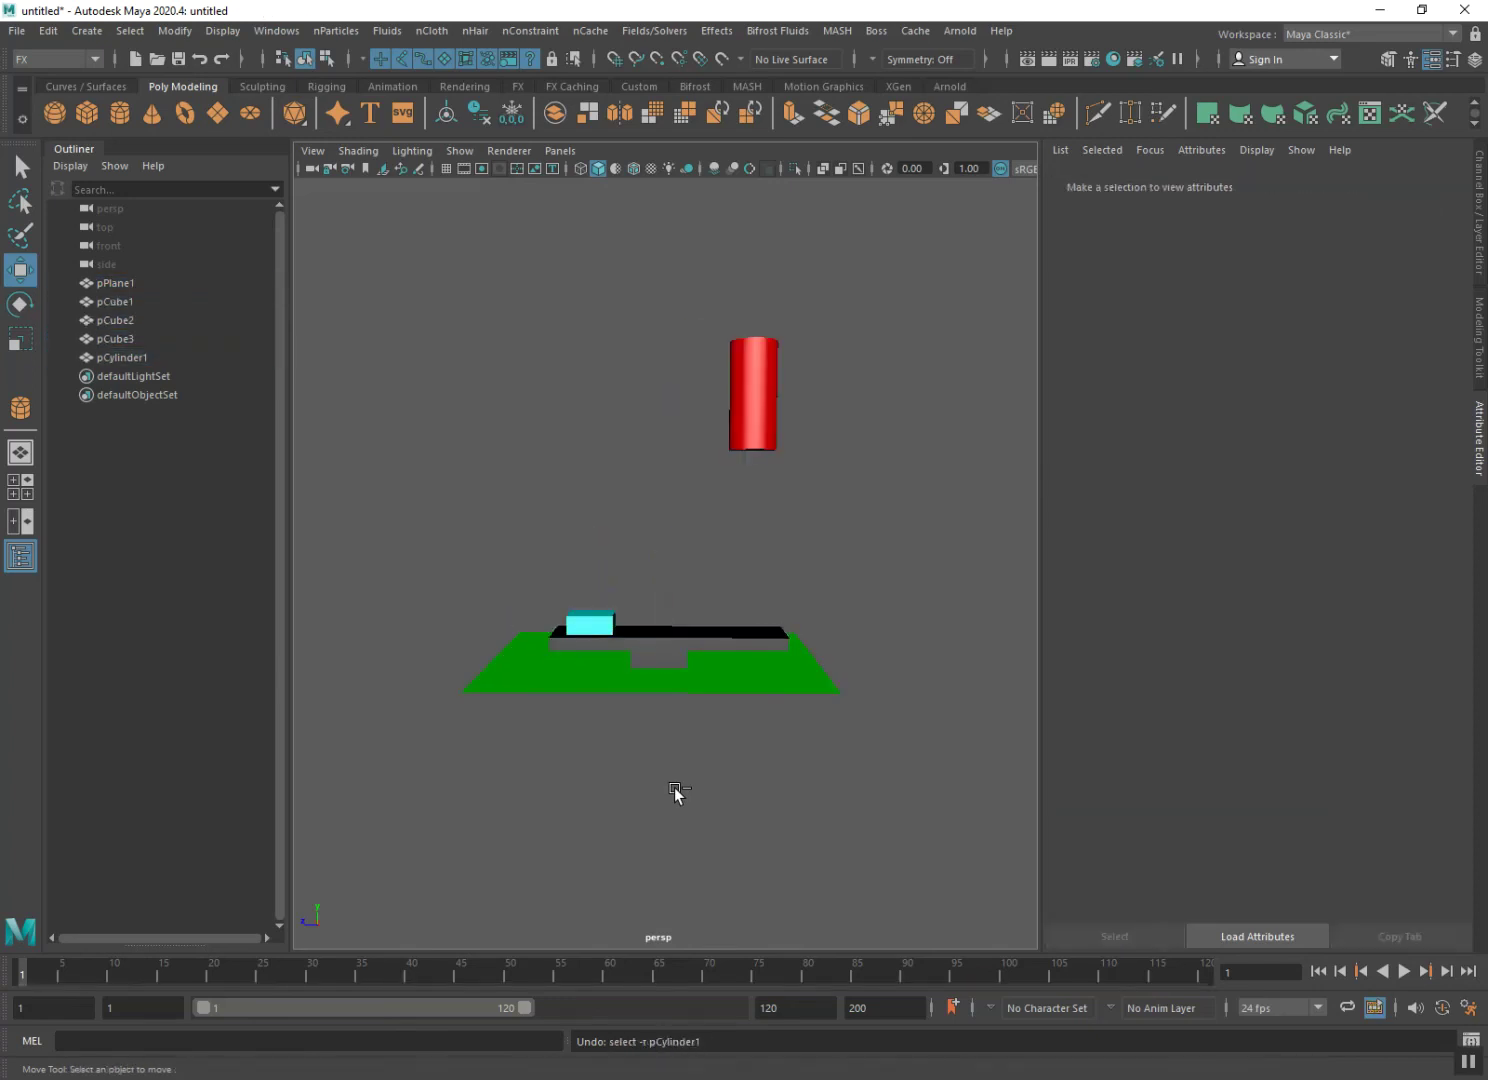
pyautogui.hotkey('ctrl', 'z')
pyautogui.hotkey('ctrl', 'z')
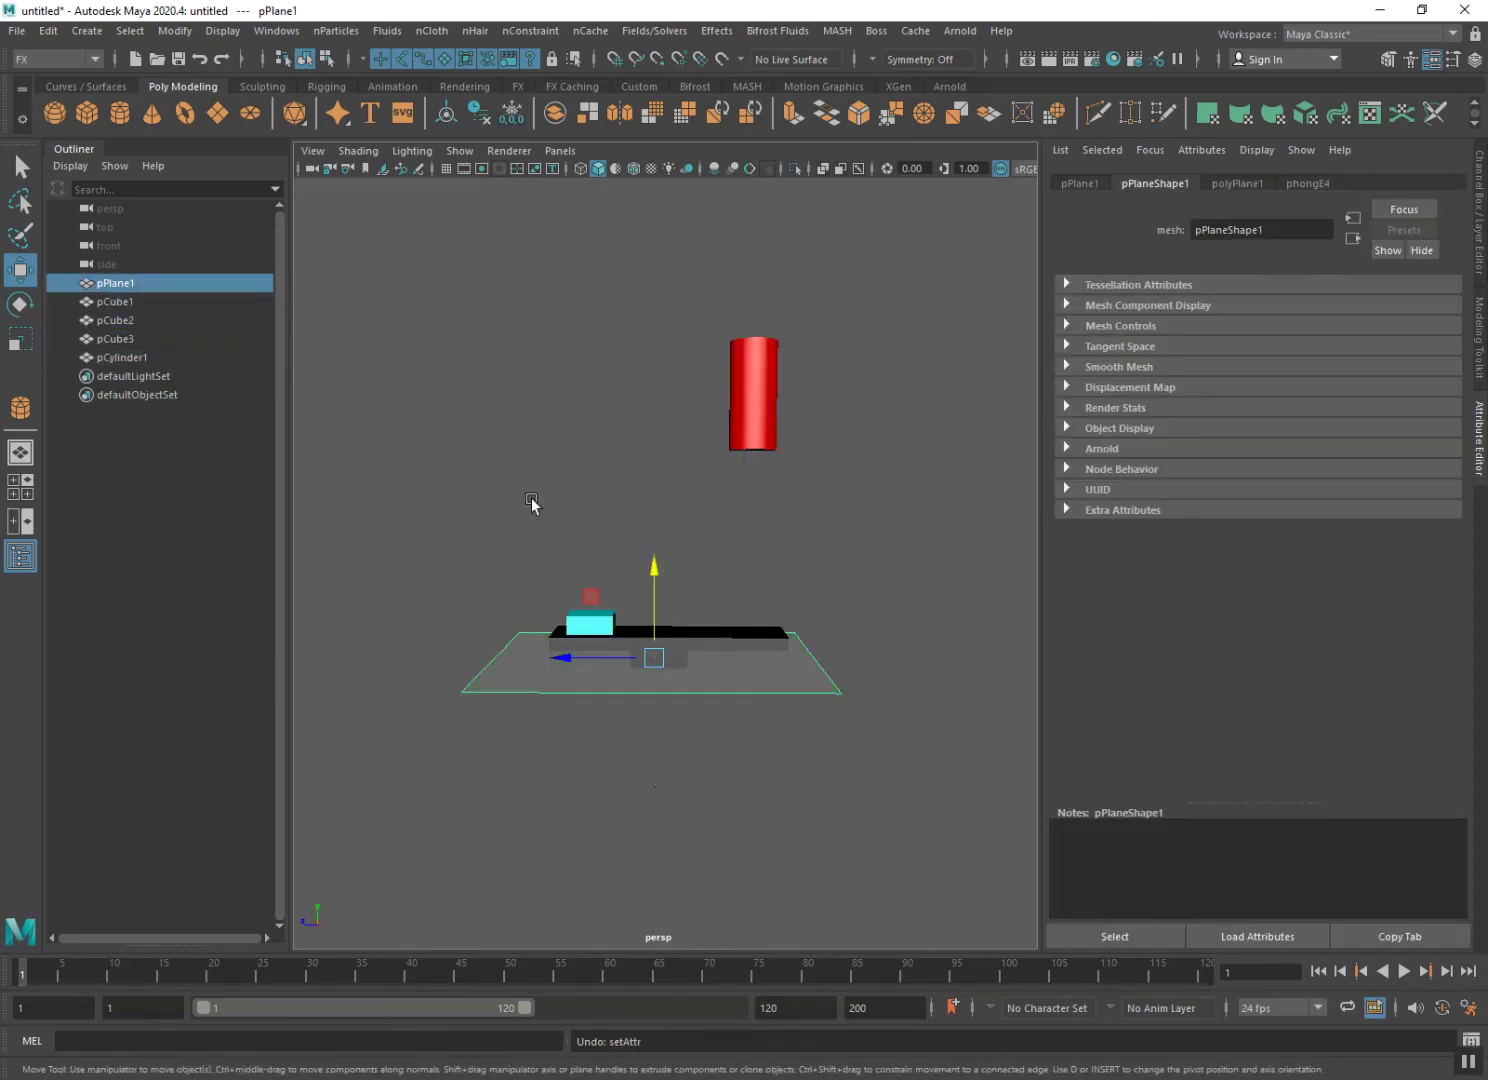
pyautogui.hotkey('ctrl', 'z')
pyautogui.click(459, 416)
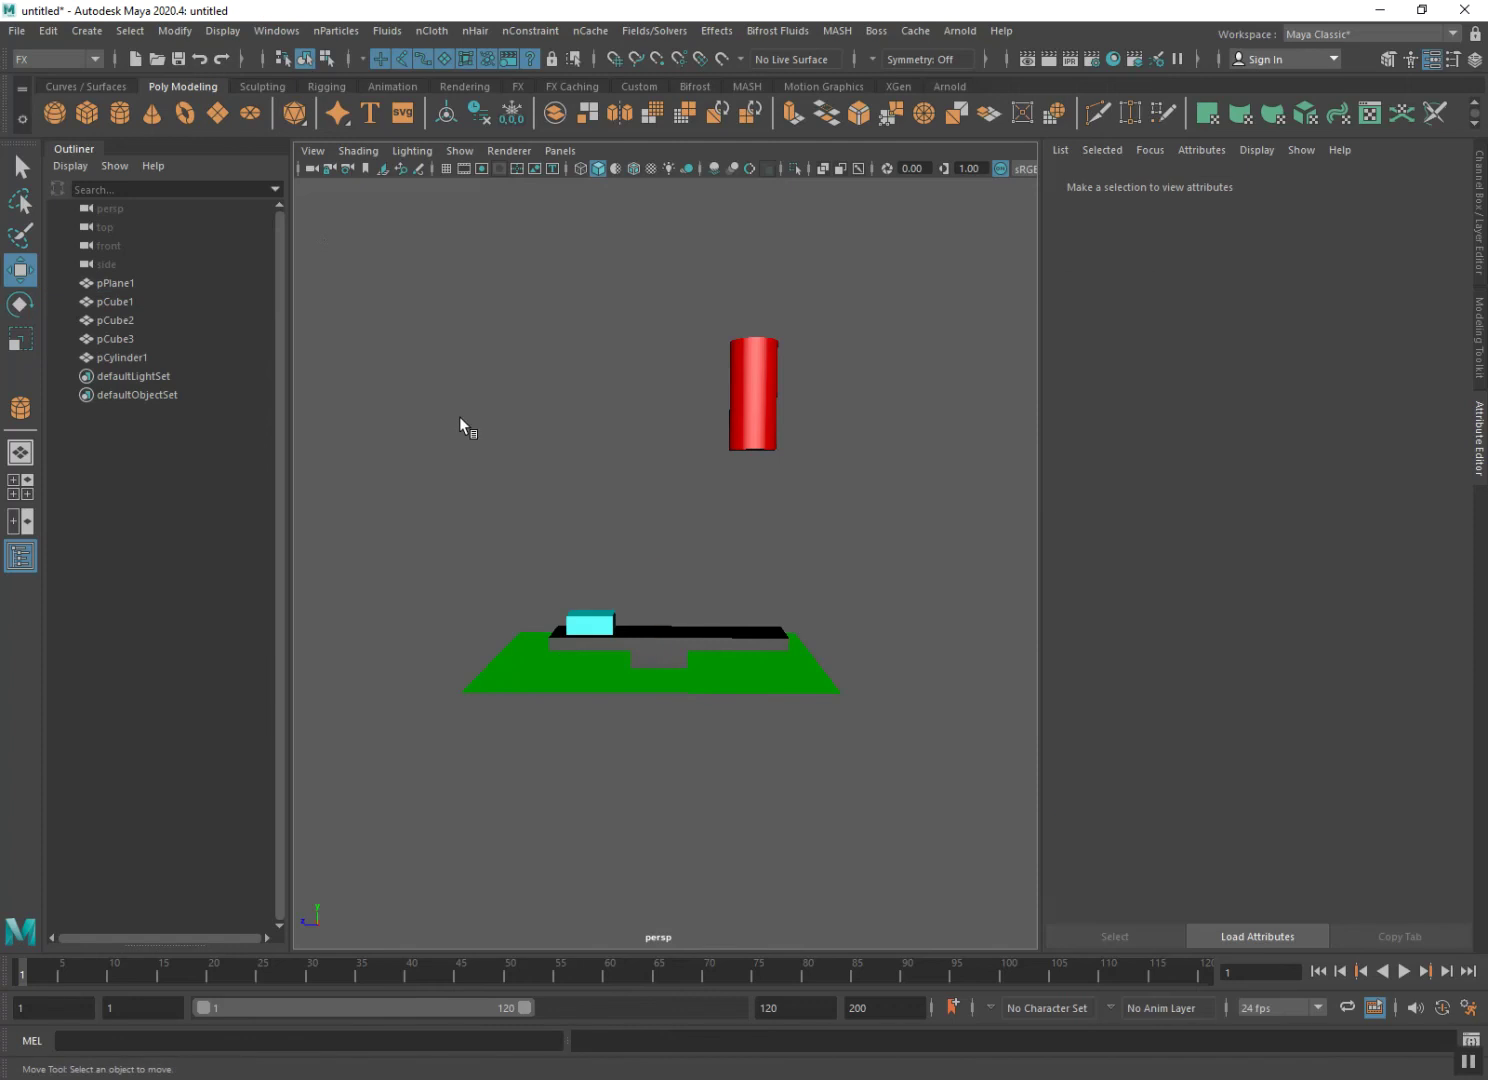
# - Nudge the green ground plane slightly down and raise the cyan box slightly
pyautogui.click(736, 398)
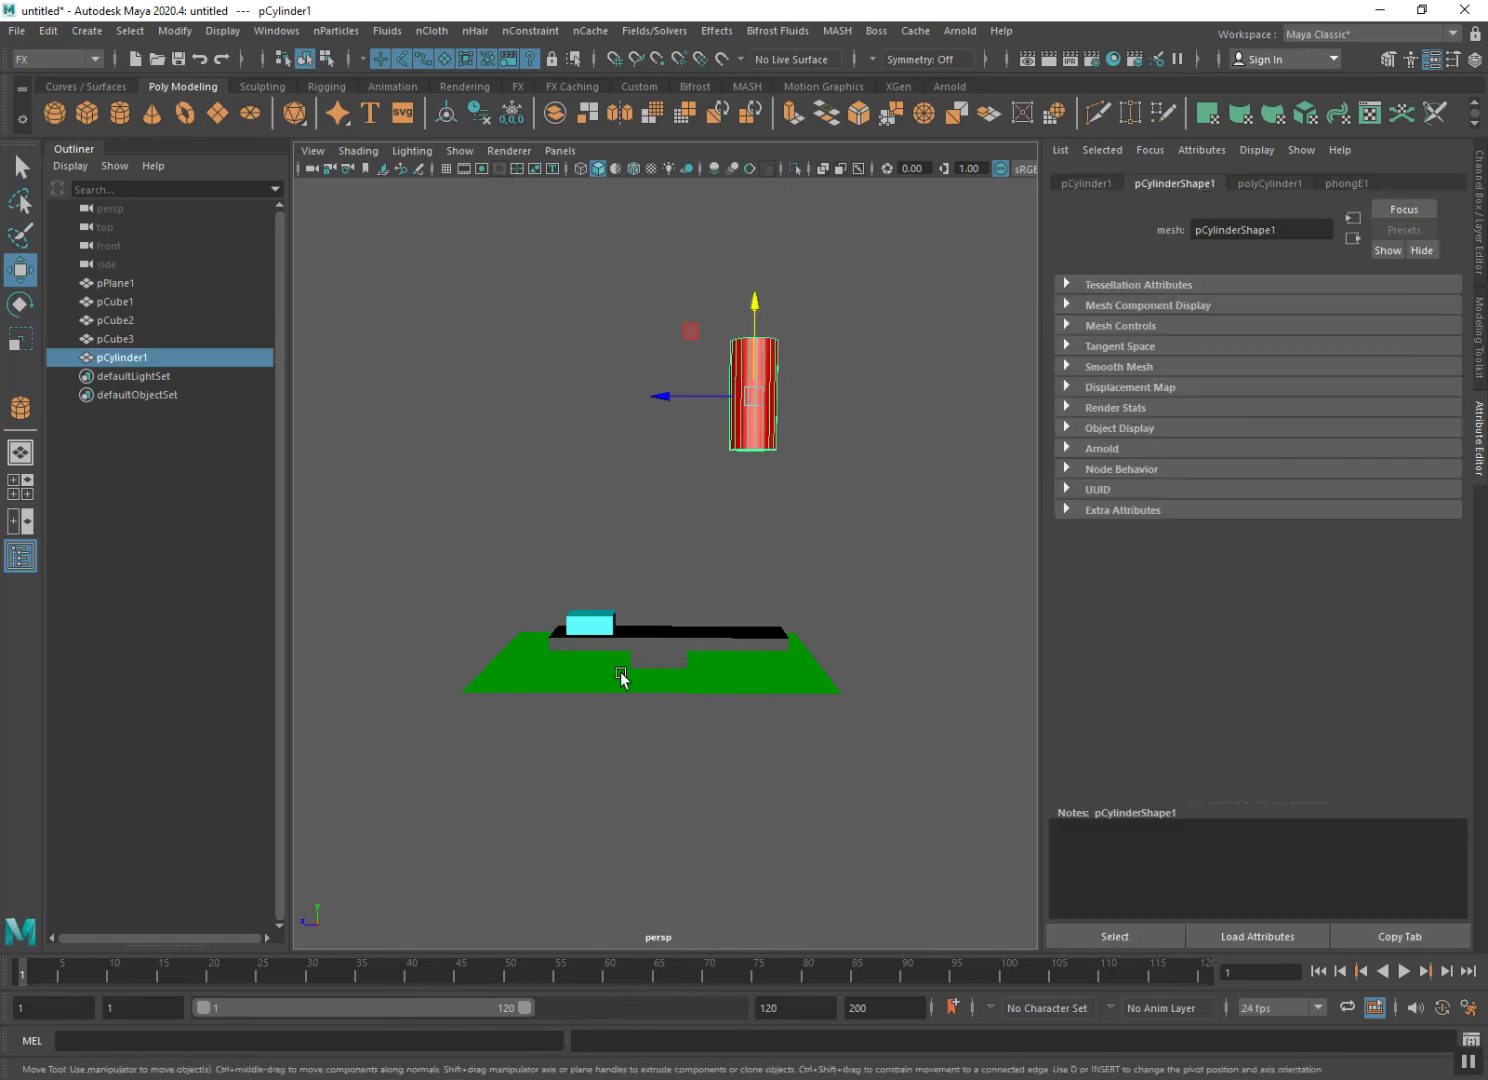
pyautogui.scroll(3, 625, 650)
pyautogui.click(627, 752)
pyautogui.moveTo(650, 637); pyautogui.dragTo(573, 619)
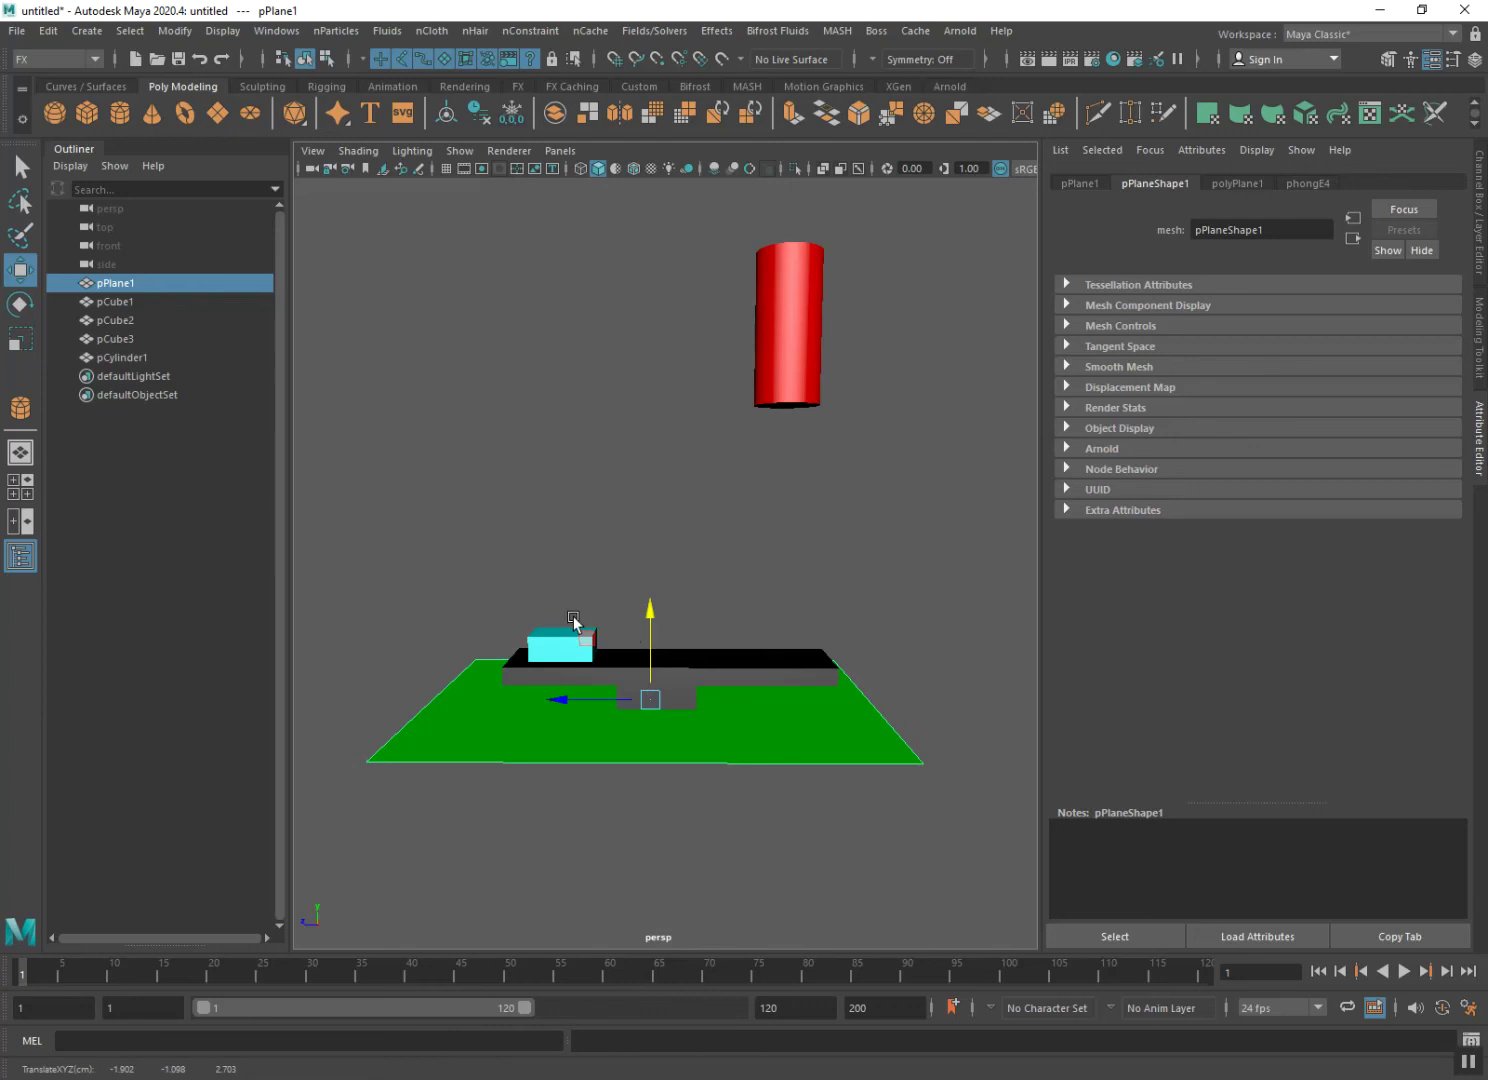
pyautogui.click(573, 619)
pyautogui.moveTo(562, 595); pyautogui.dragTo(561, 583)
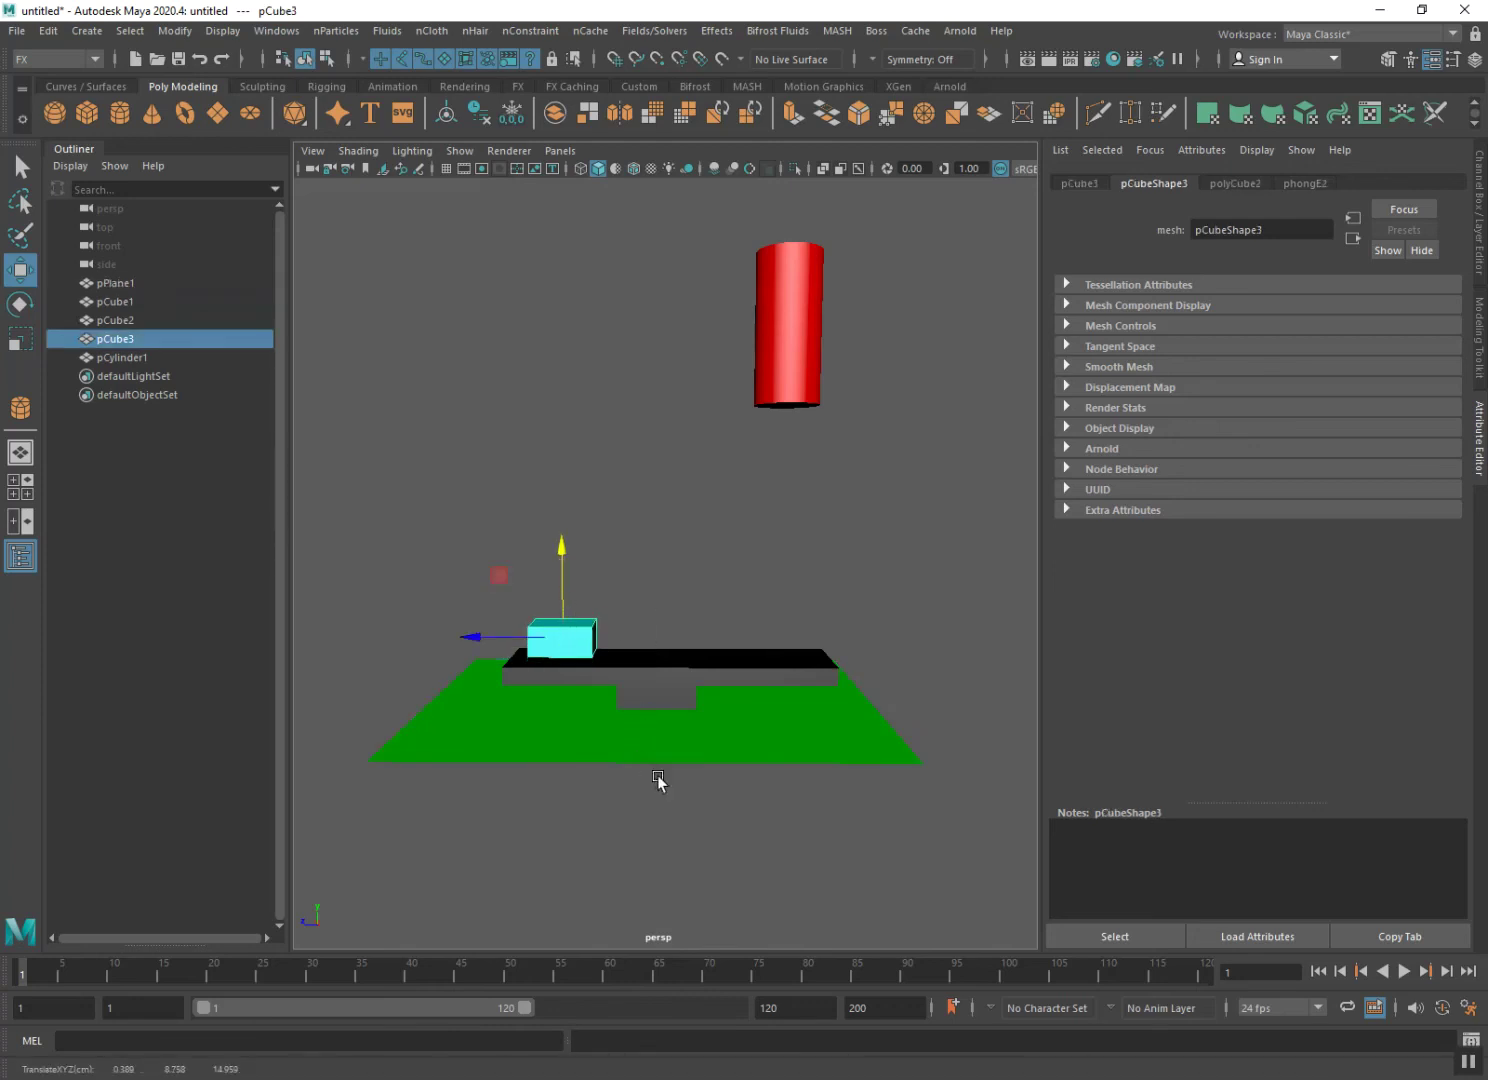
# - Select the red cylinder, the cyan box and the black plank together
pyautogui.click(778, 379)
pyautogui.keyDown('shift'); pyautogui.click(555, 636); pyautogui.keyUp('shift')
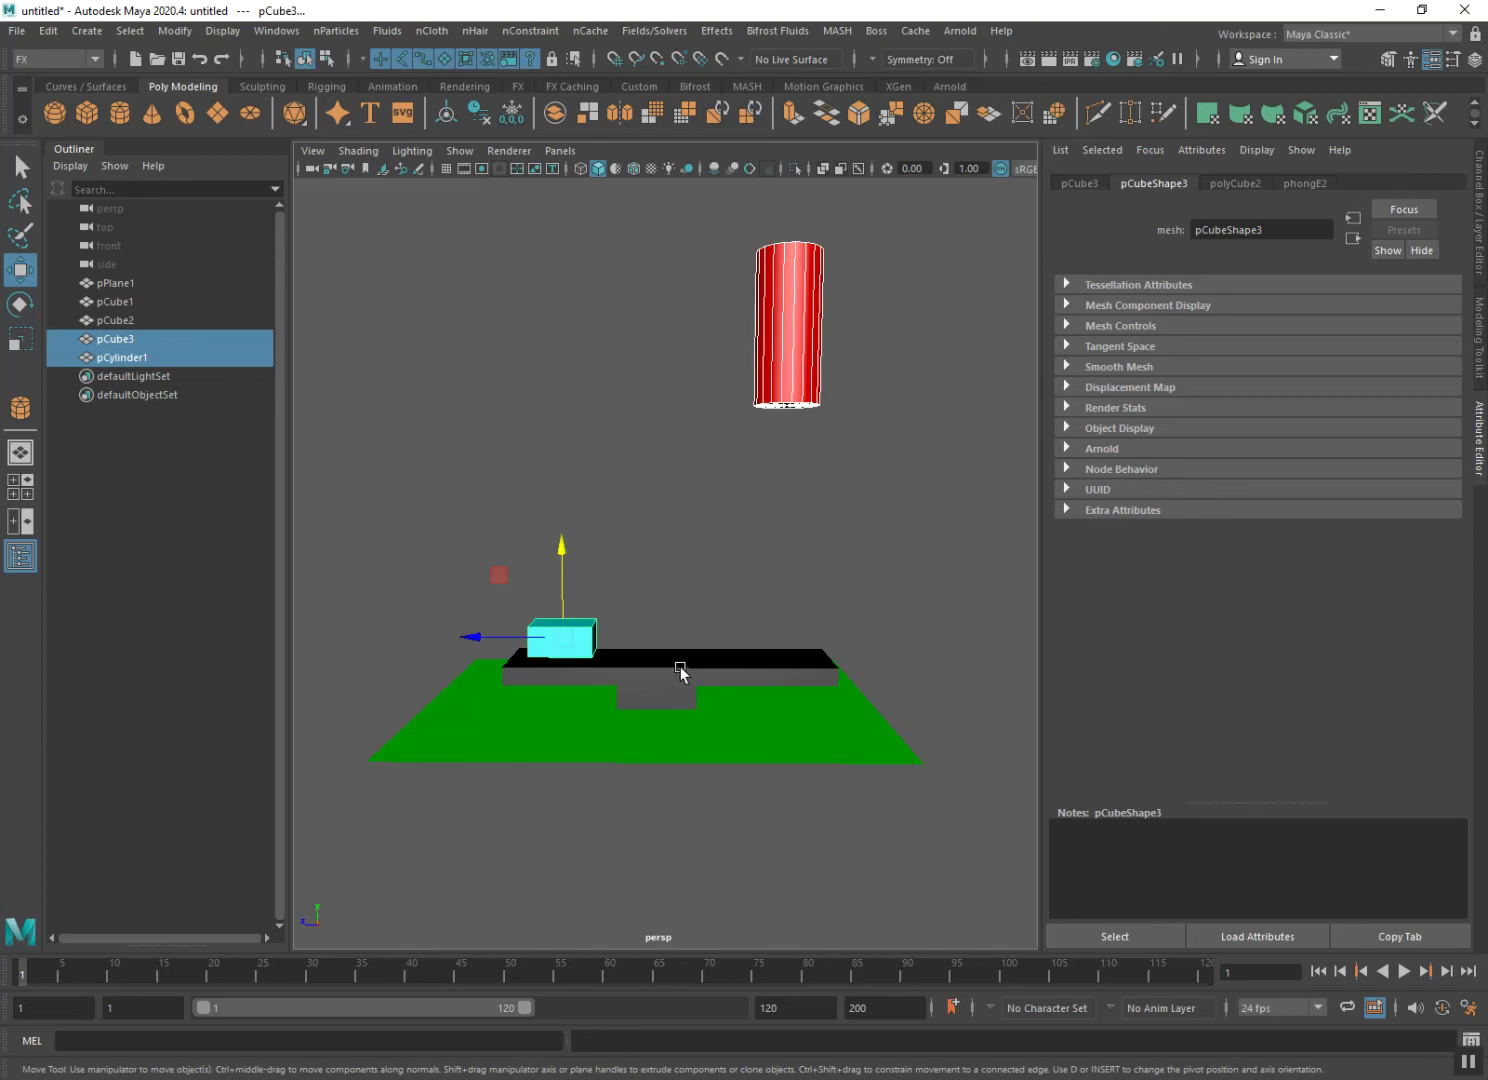
pyautogui.keyDown('shift'); pyautogui.click(771, 657); pyautogui.keyUp('shift')
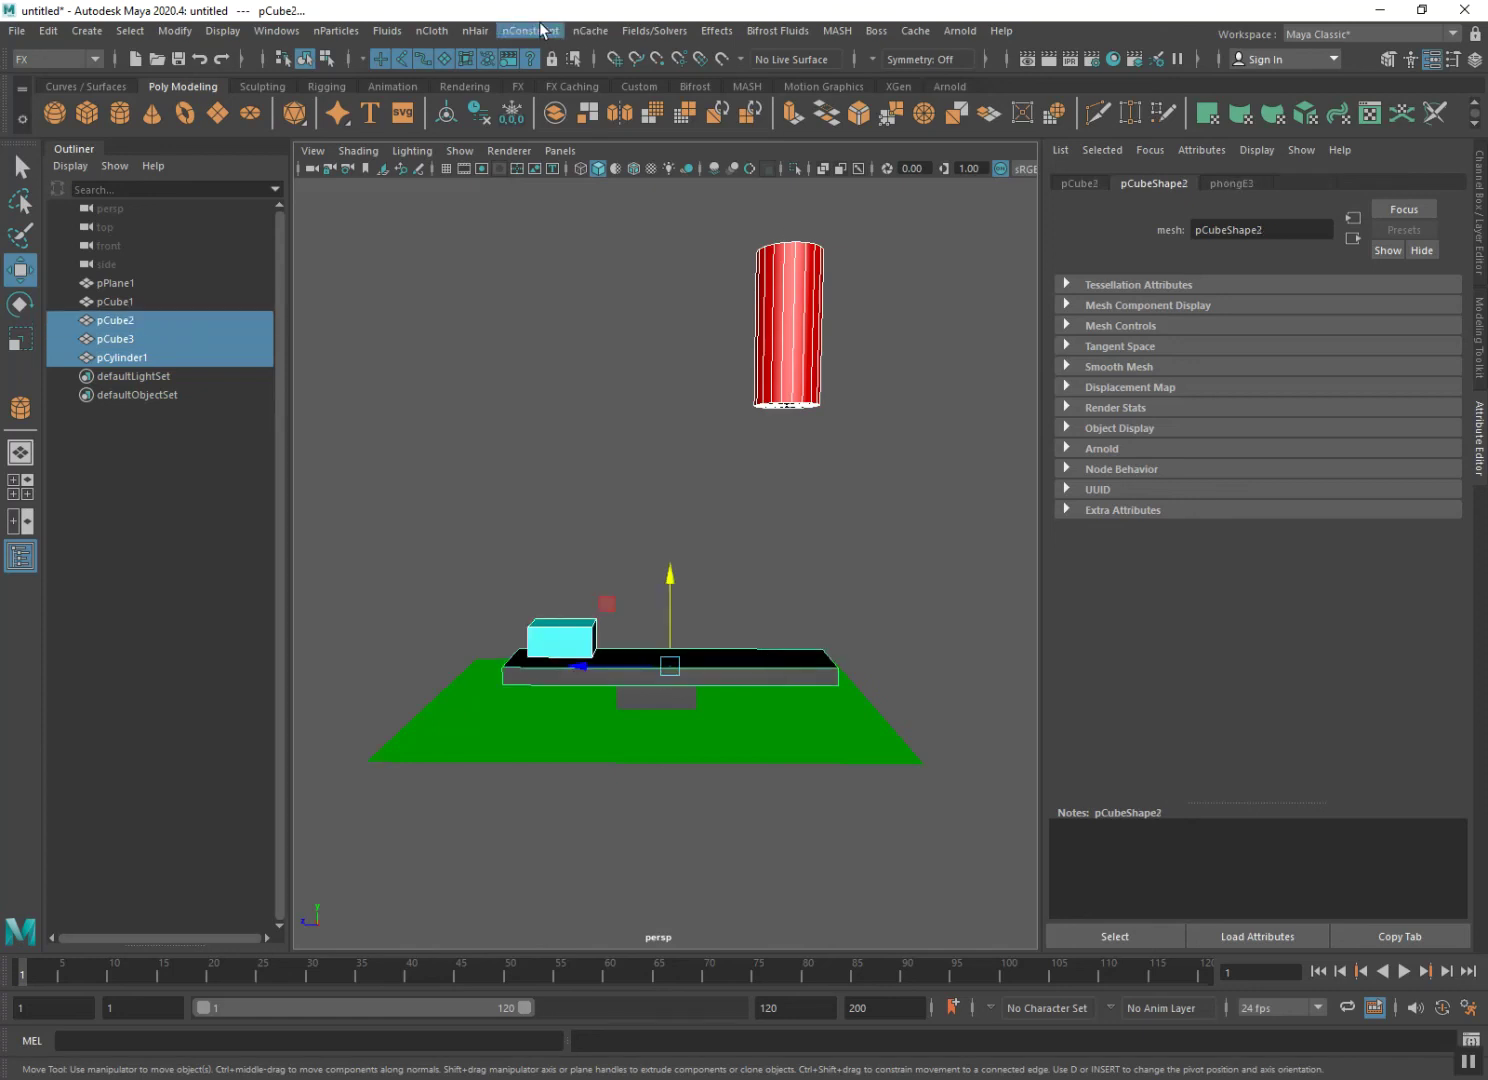
pyautogui.click(660, 28)
pyautogui.moveTo(678, 362)
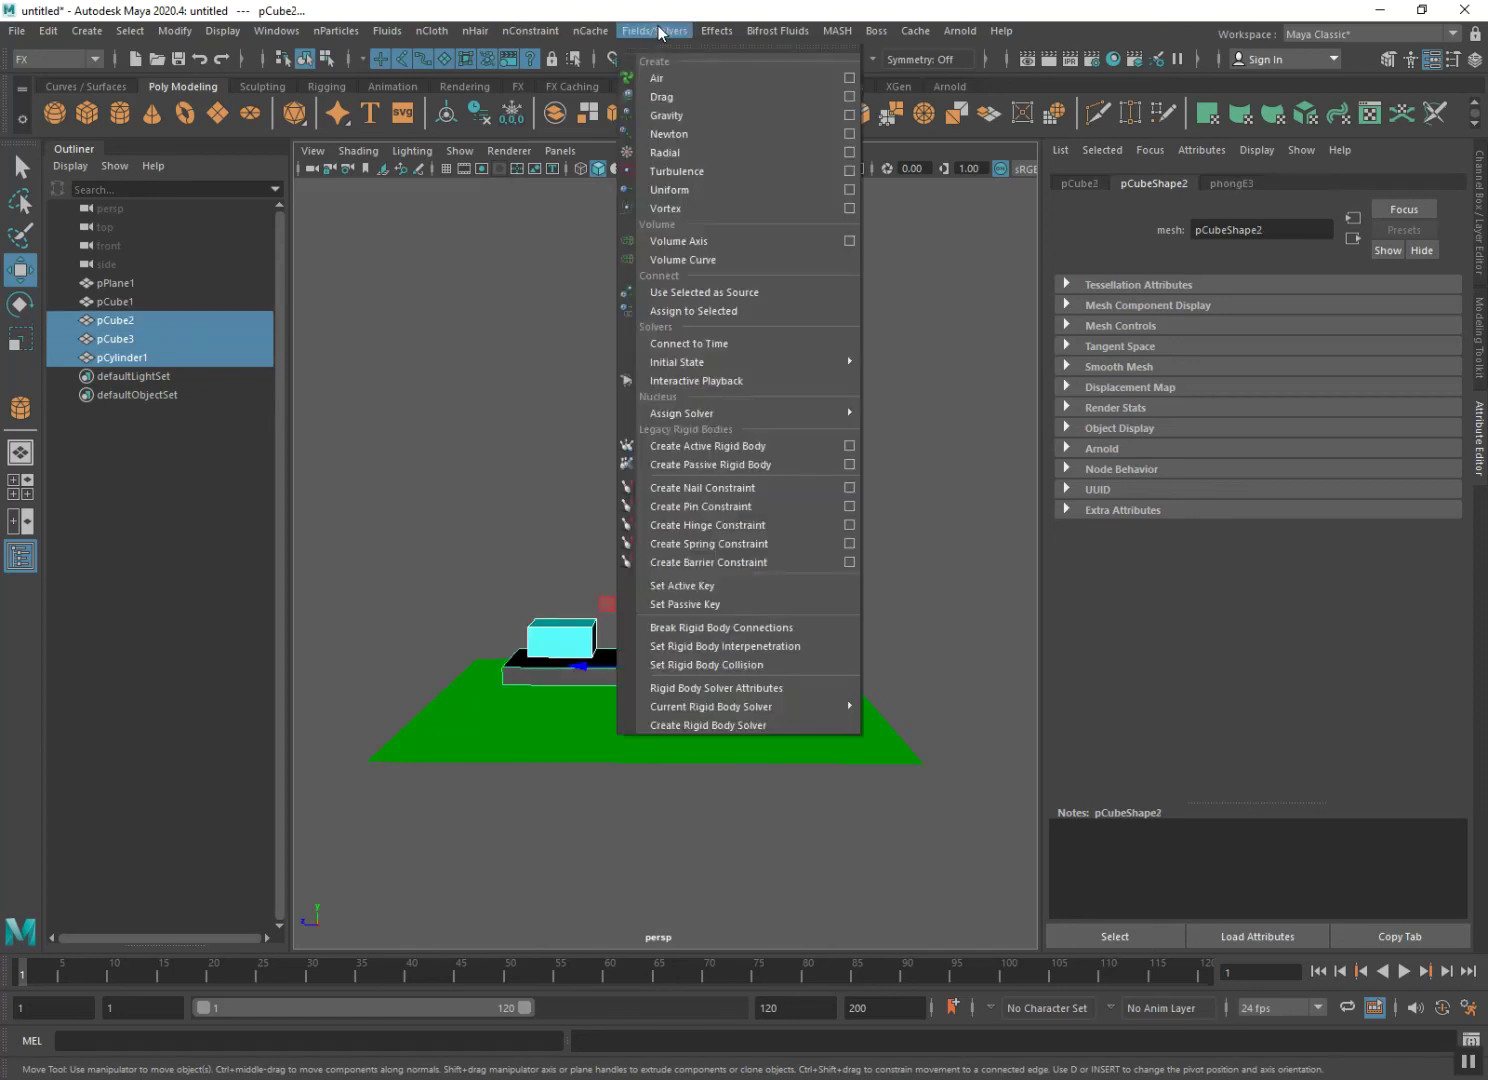
# - Make the cylinder, cyan box and plank active rigid bodies, then select pCube1 and pPlane1
pyautogui.click(709, 446)
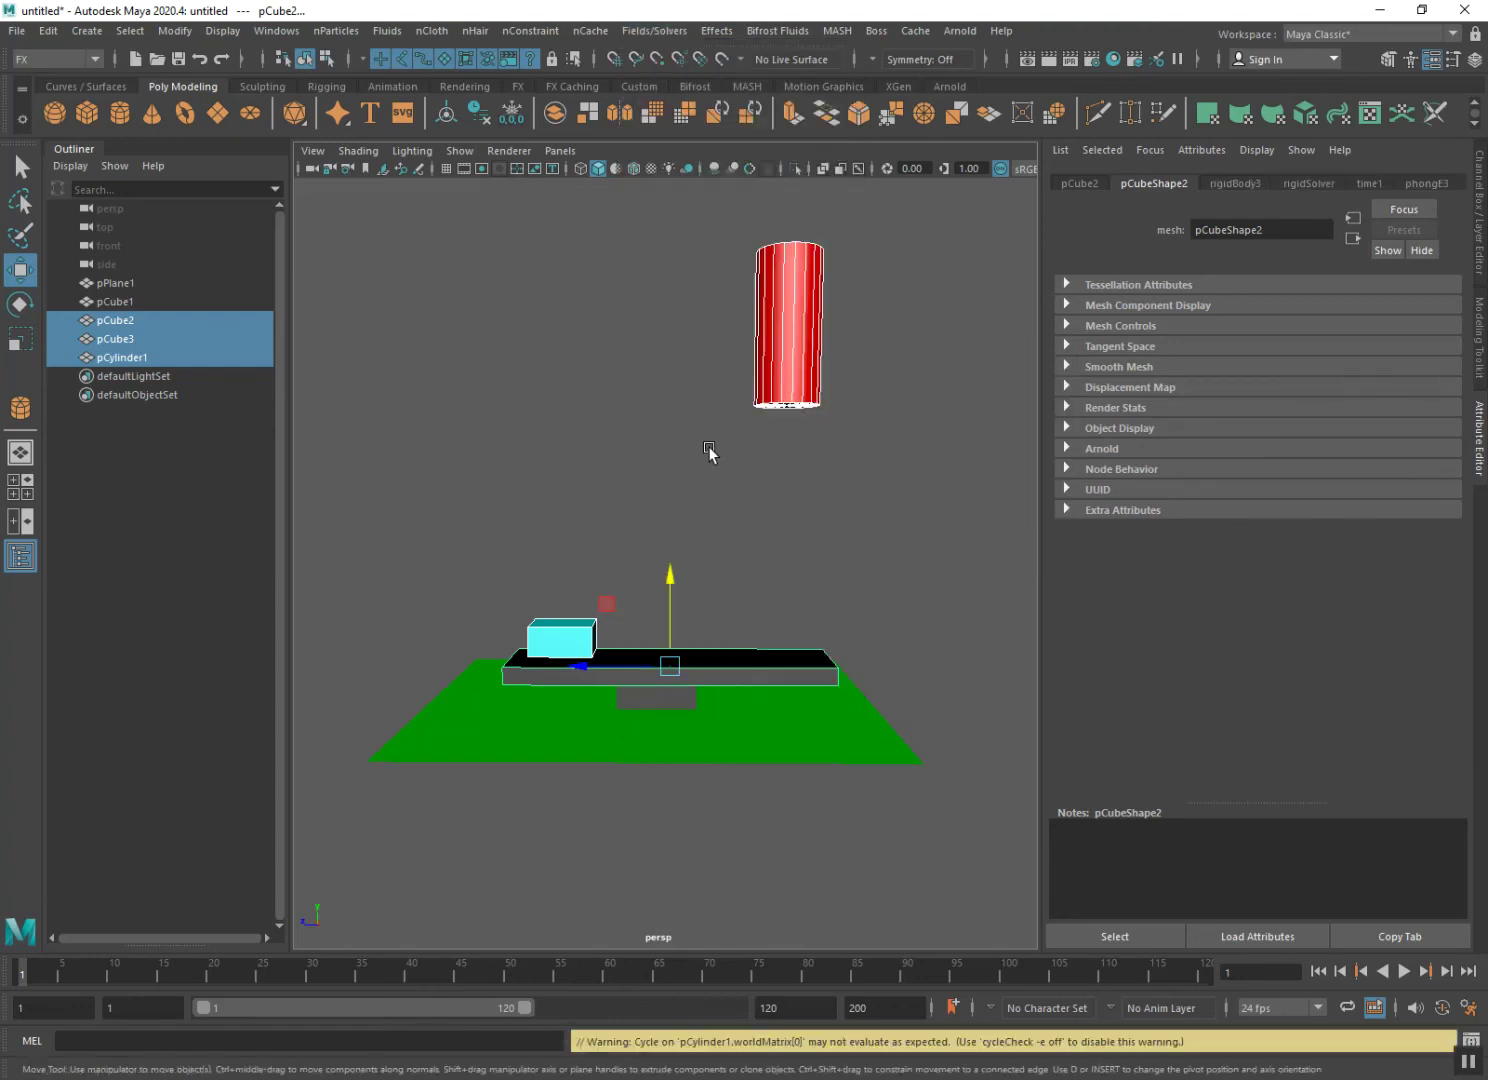
pyautogui.click(681, 691)
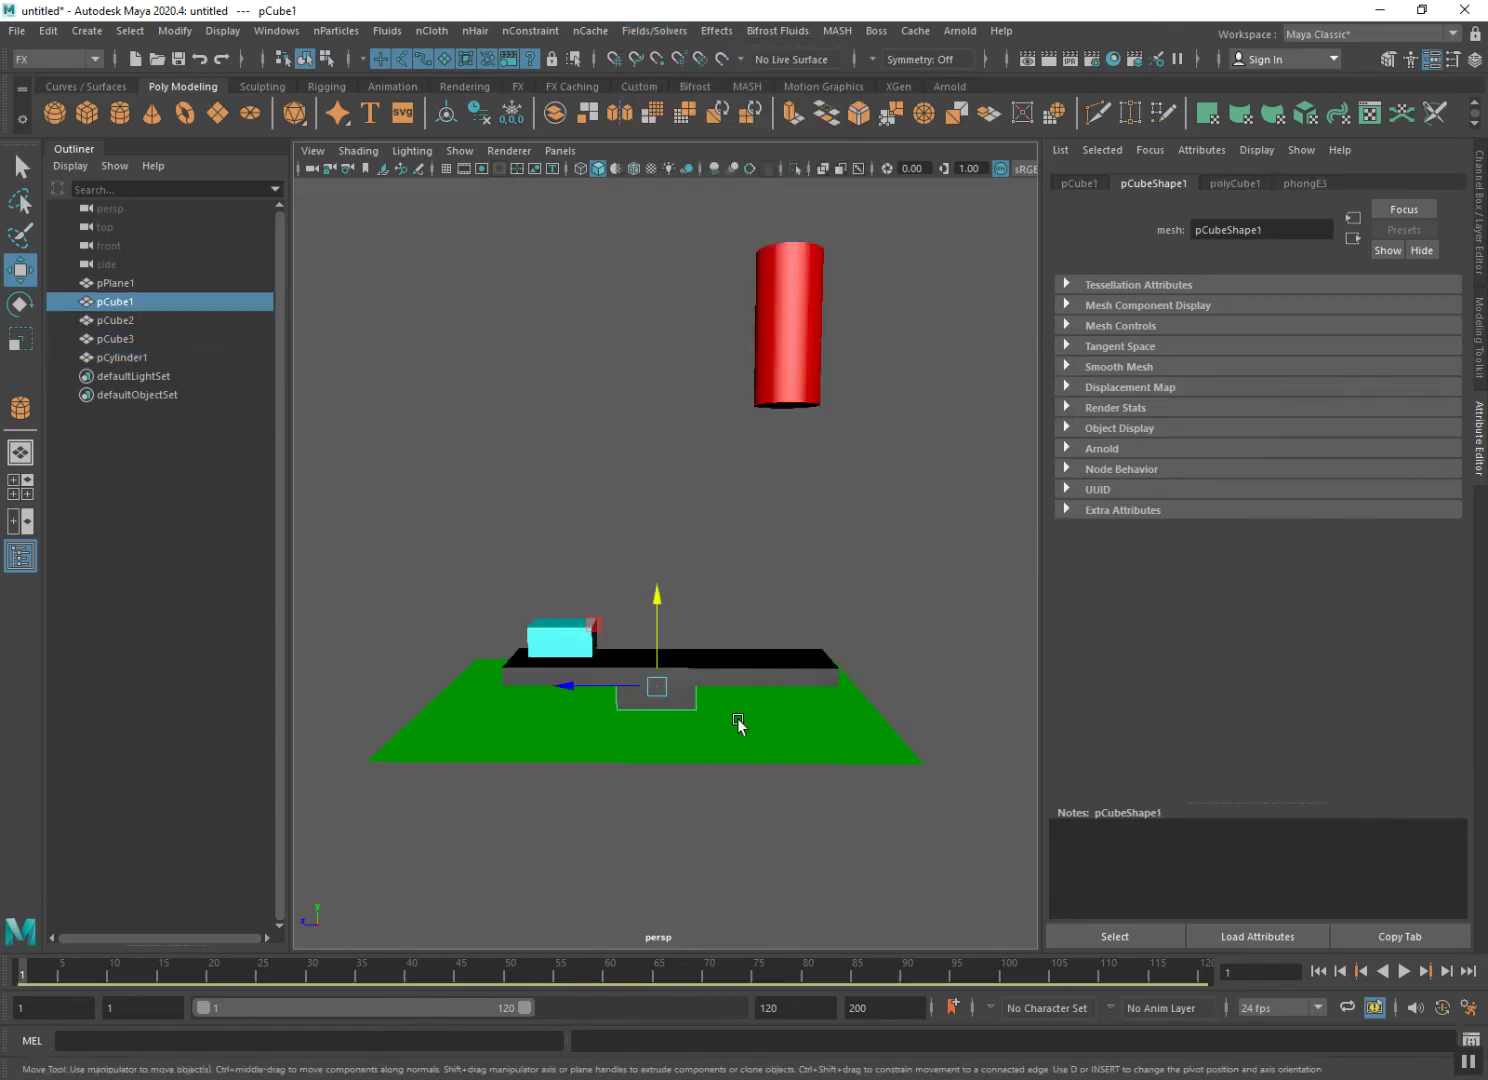
pyautogui.keyDown('shift'); pyautogui.click(737, 722); pyautogui.keyUp('shift')
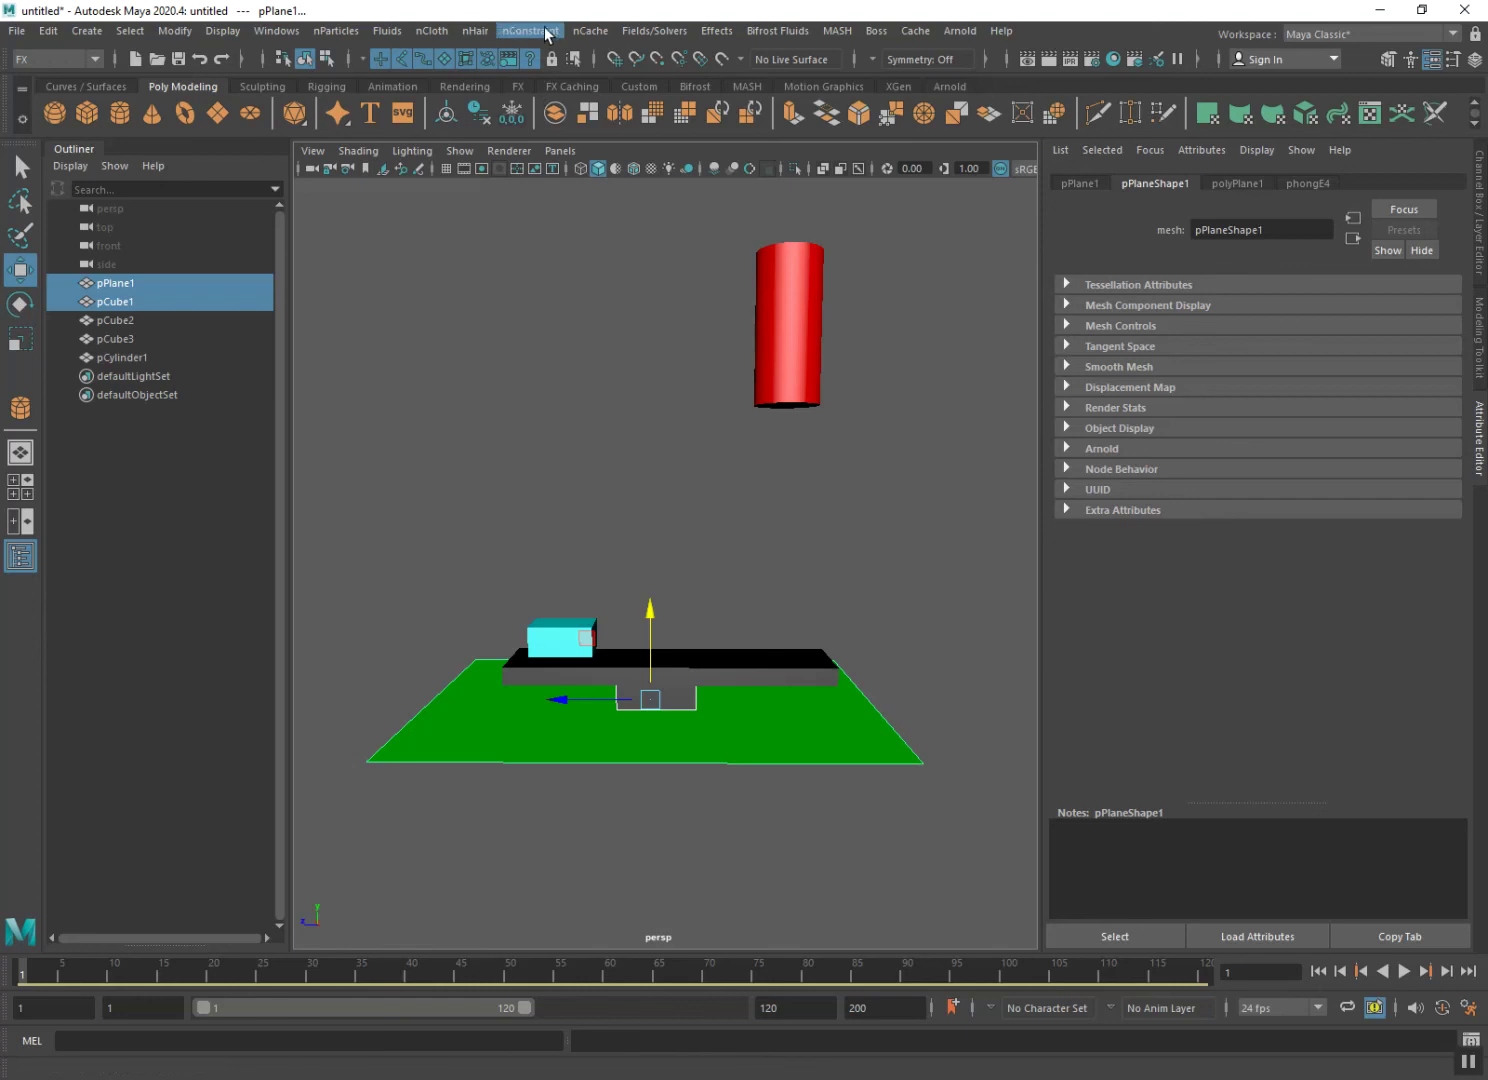
# - Make the support block and ground plane passive rigid bodies, then marquee-select everything
pyautogui.click(659, 31)
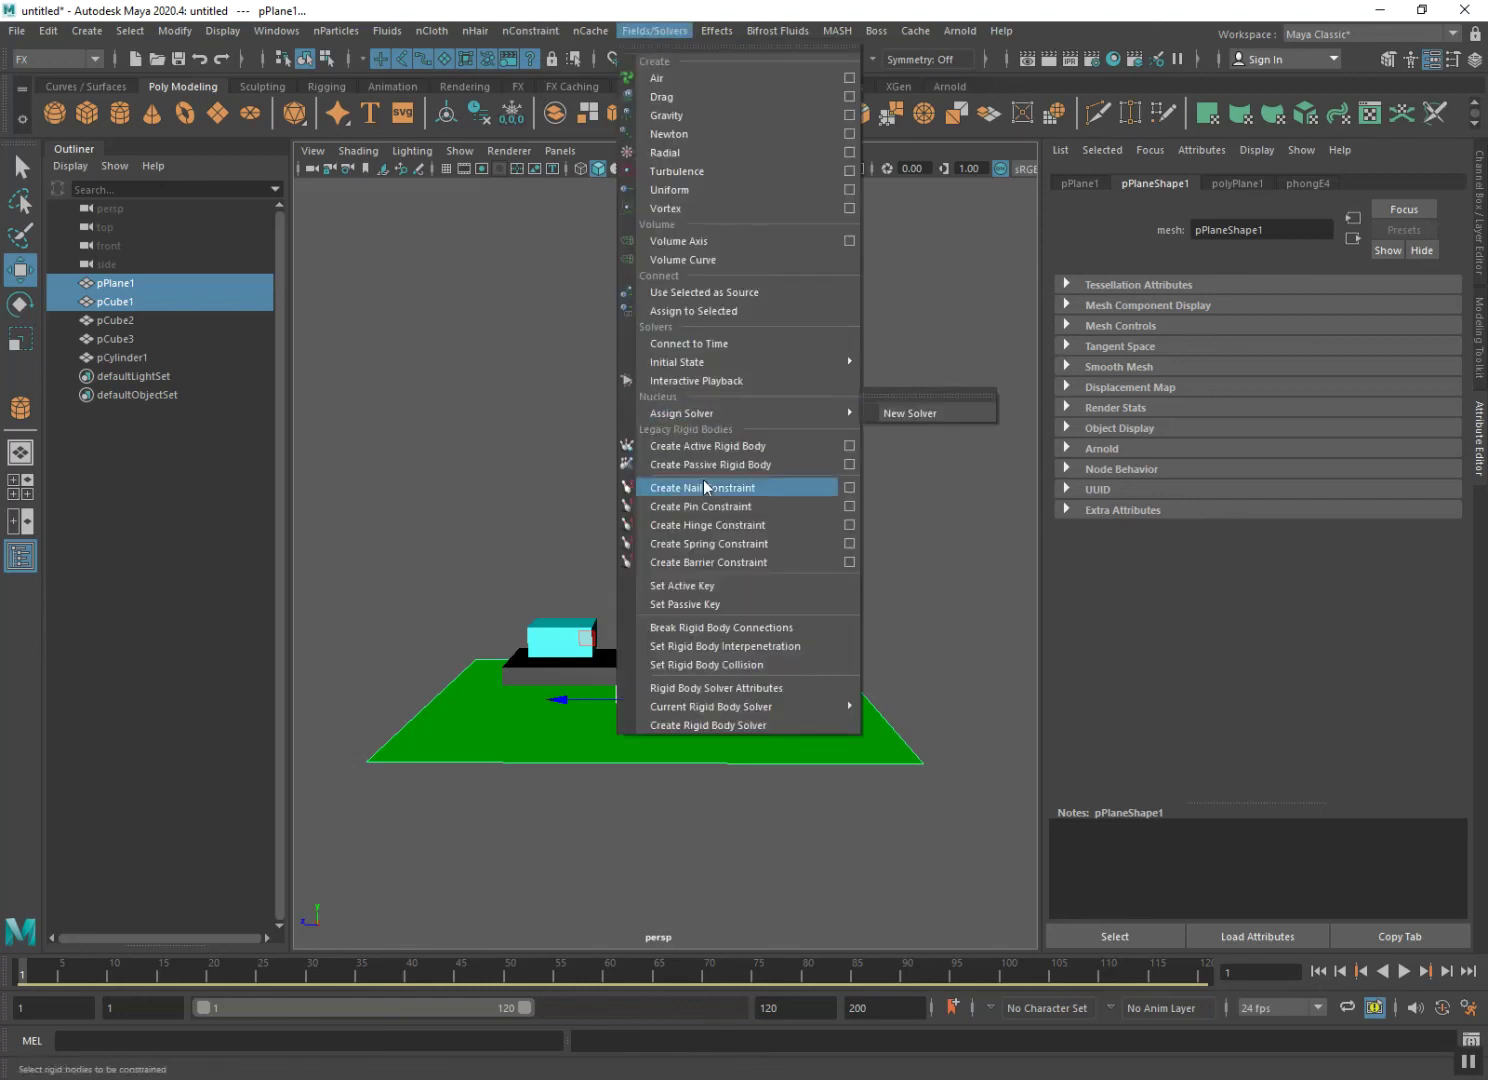
pyautogui.click(723, 464)
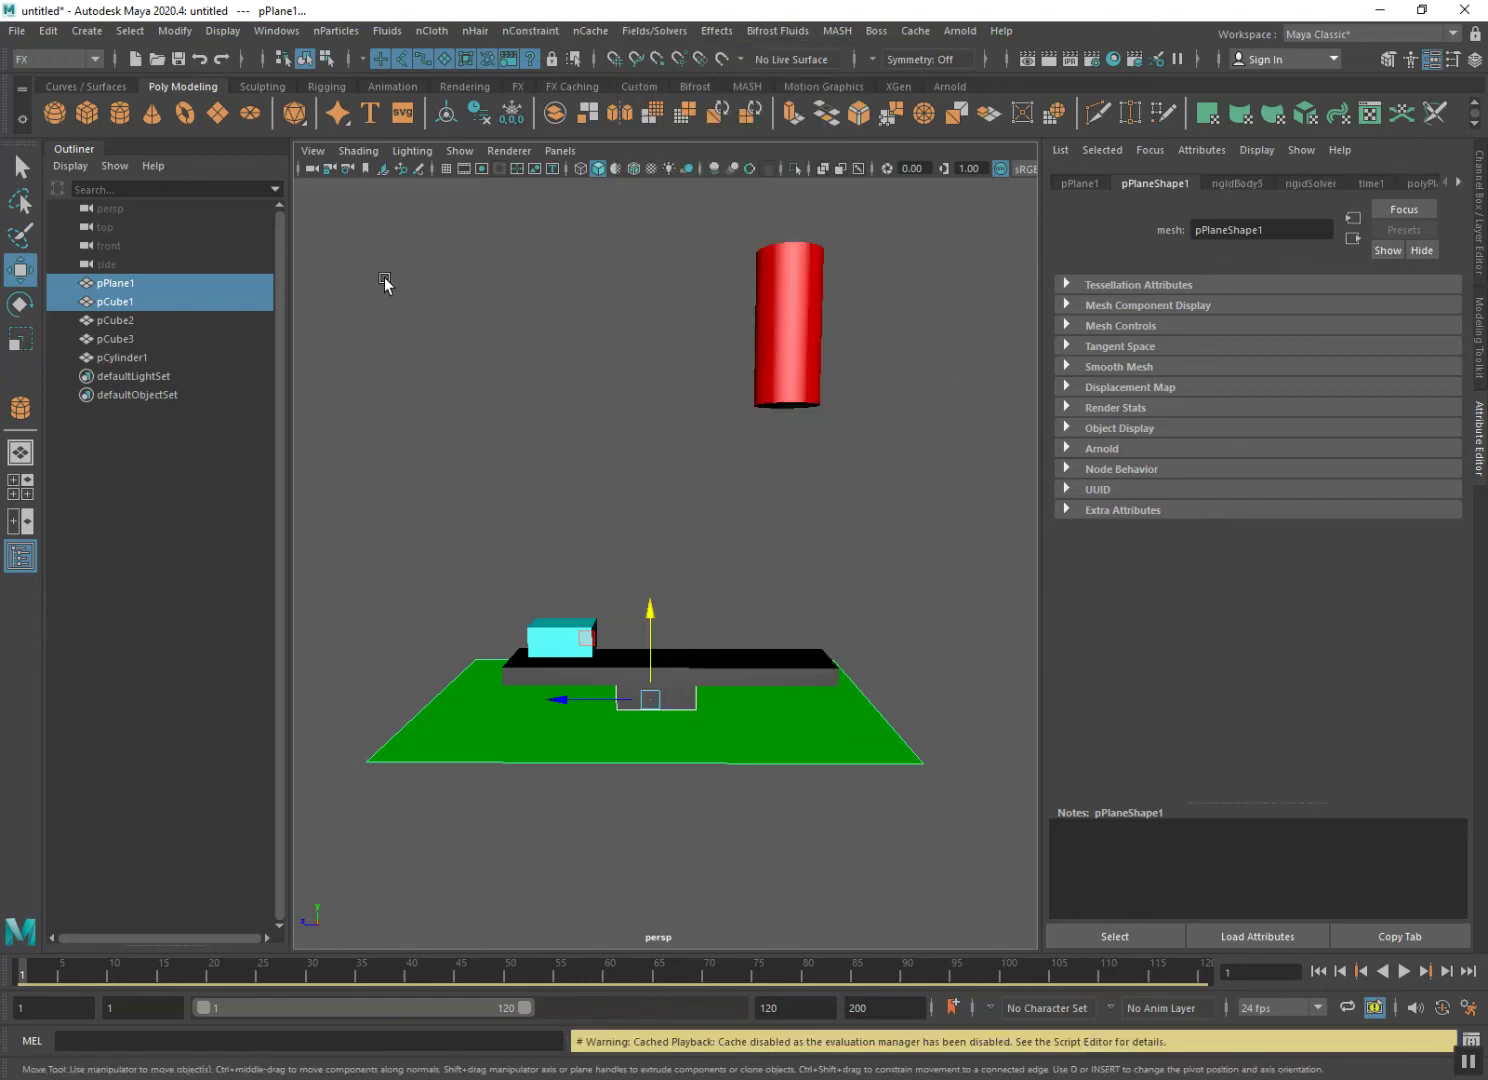
pyautogui.moveTo(356, 248); pyautogui.dragTo(486, 352)
pyautogui.moveTo(366, 245); pyautogui.dragTo(867, 806)
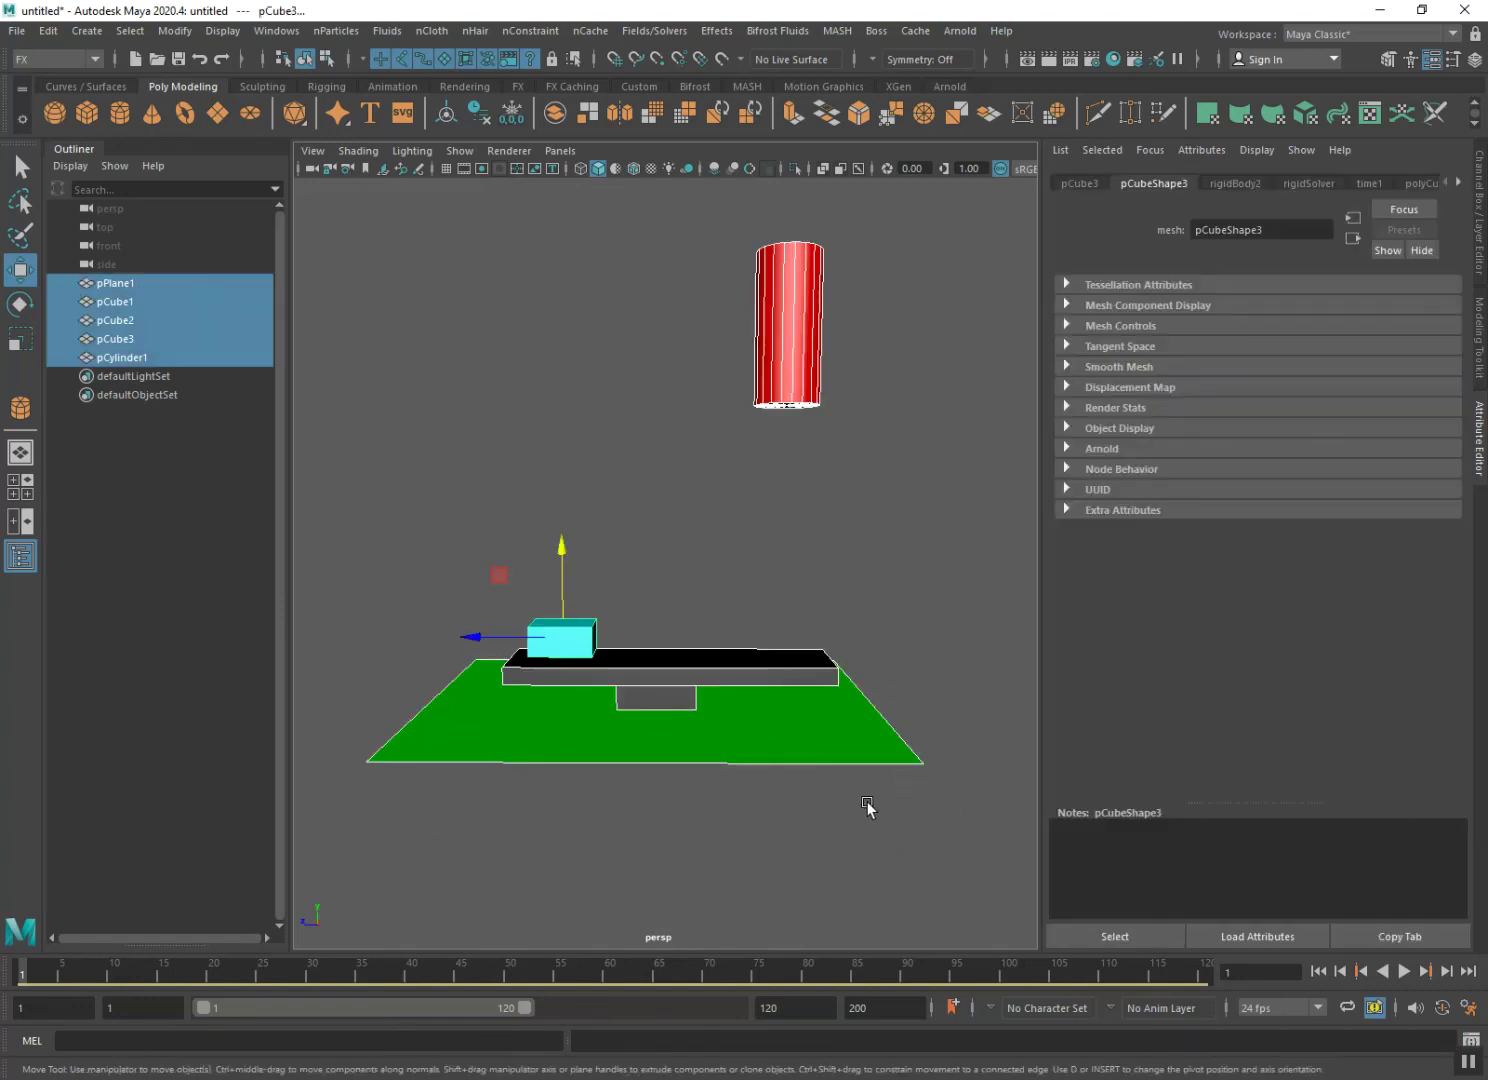
# - Add a gravity field, raise it above the scene and shift it along Z, then deselect
pyautogui.click(633, 32)
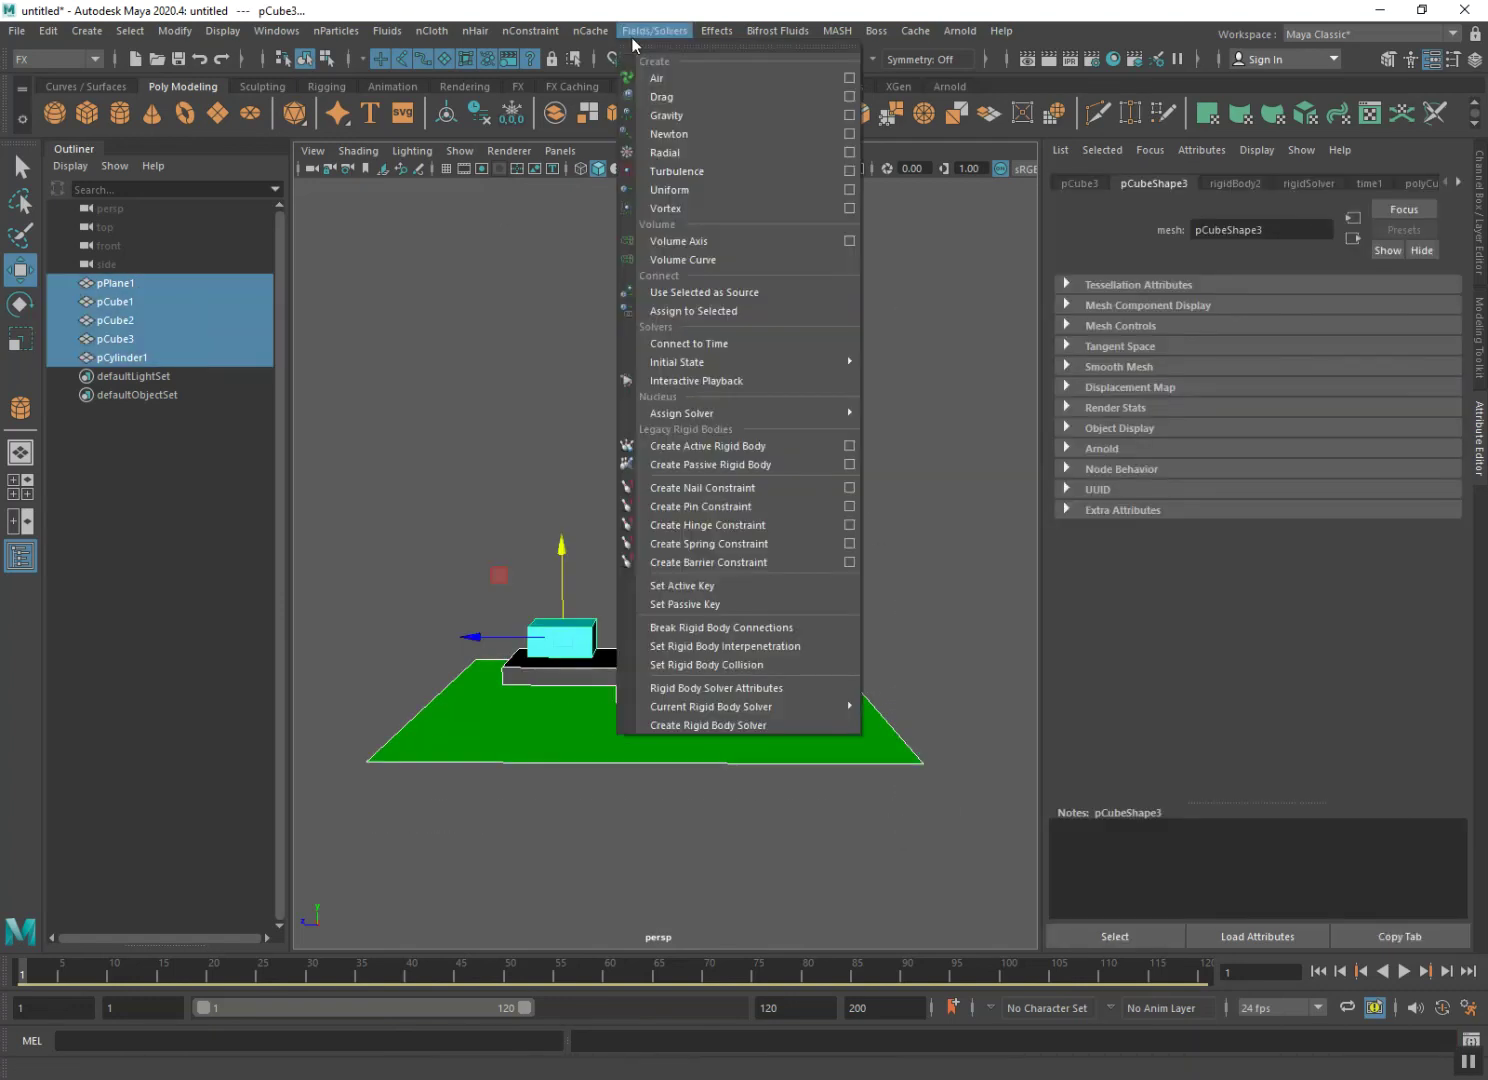
pyautogui.click(667, 115)
pyautogui.moveTo(666, 618); pyautogui.dragTo(666, 338)
pyautogui.moveTo(534, 422); pyautogui.dragTo(357, 423)
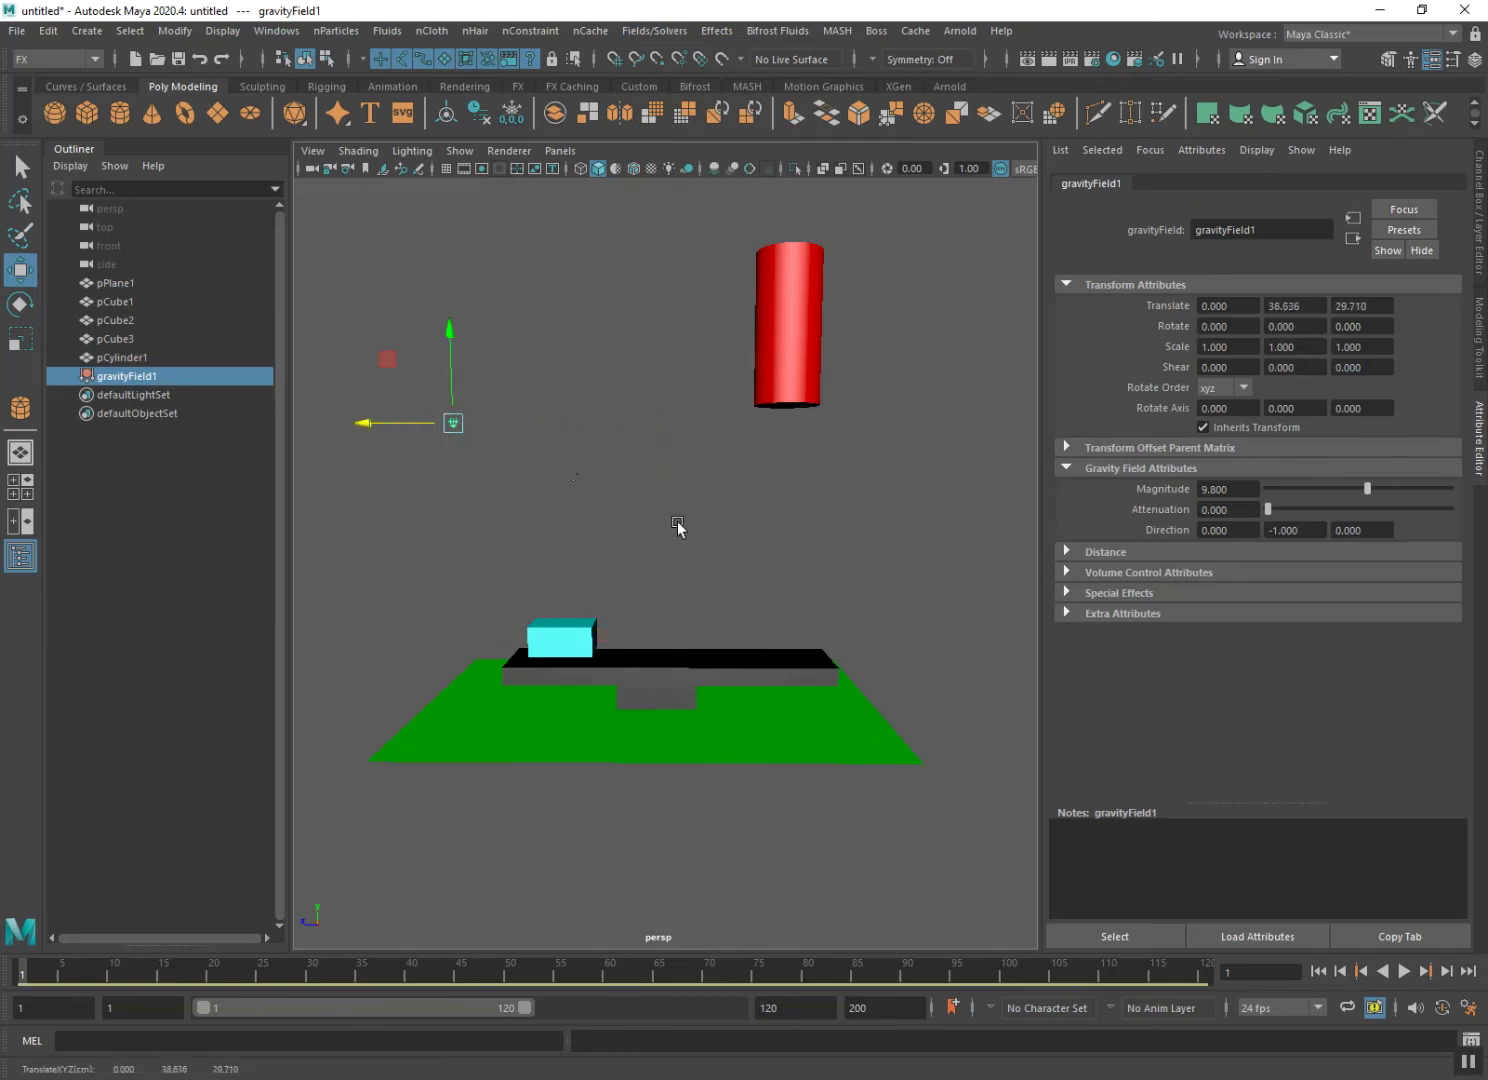
pyautogui.click(947, 708)
# - Test-play the simulation, stop it, and rewind to frame 1
pyautogui.click(1403, 970)
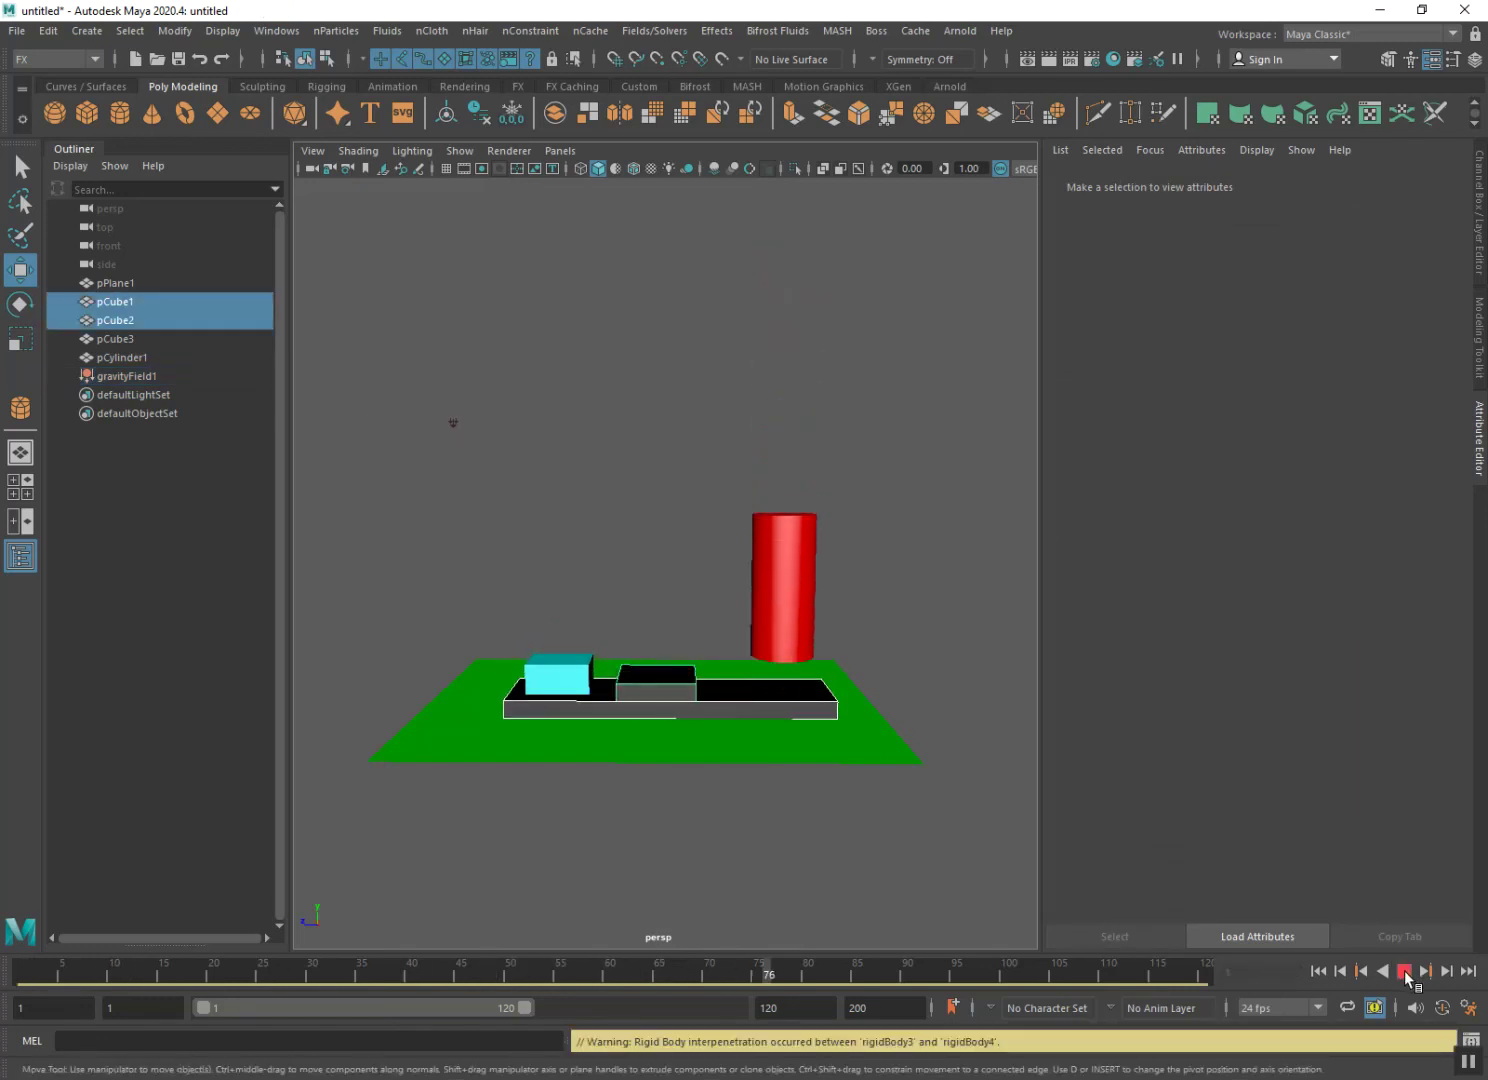
pyautogui.click(1404, 971)
pyautogui.click(1317, 971)
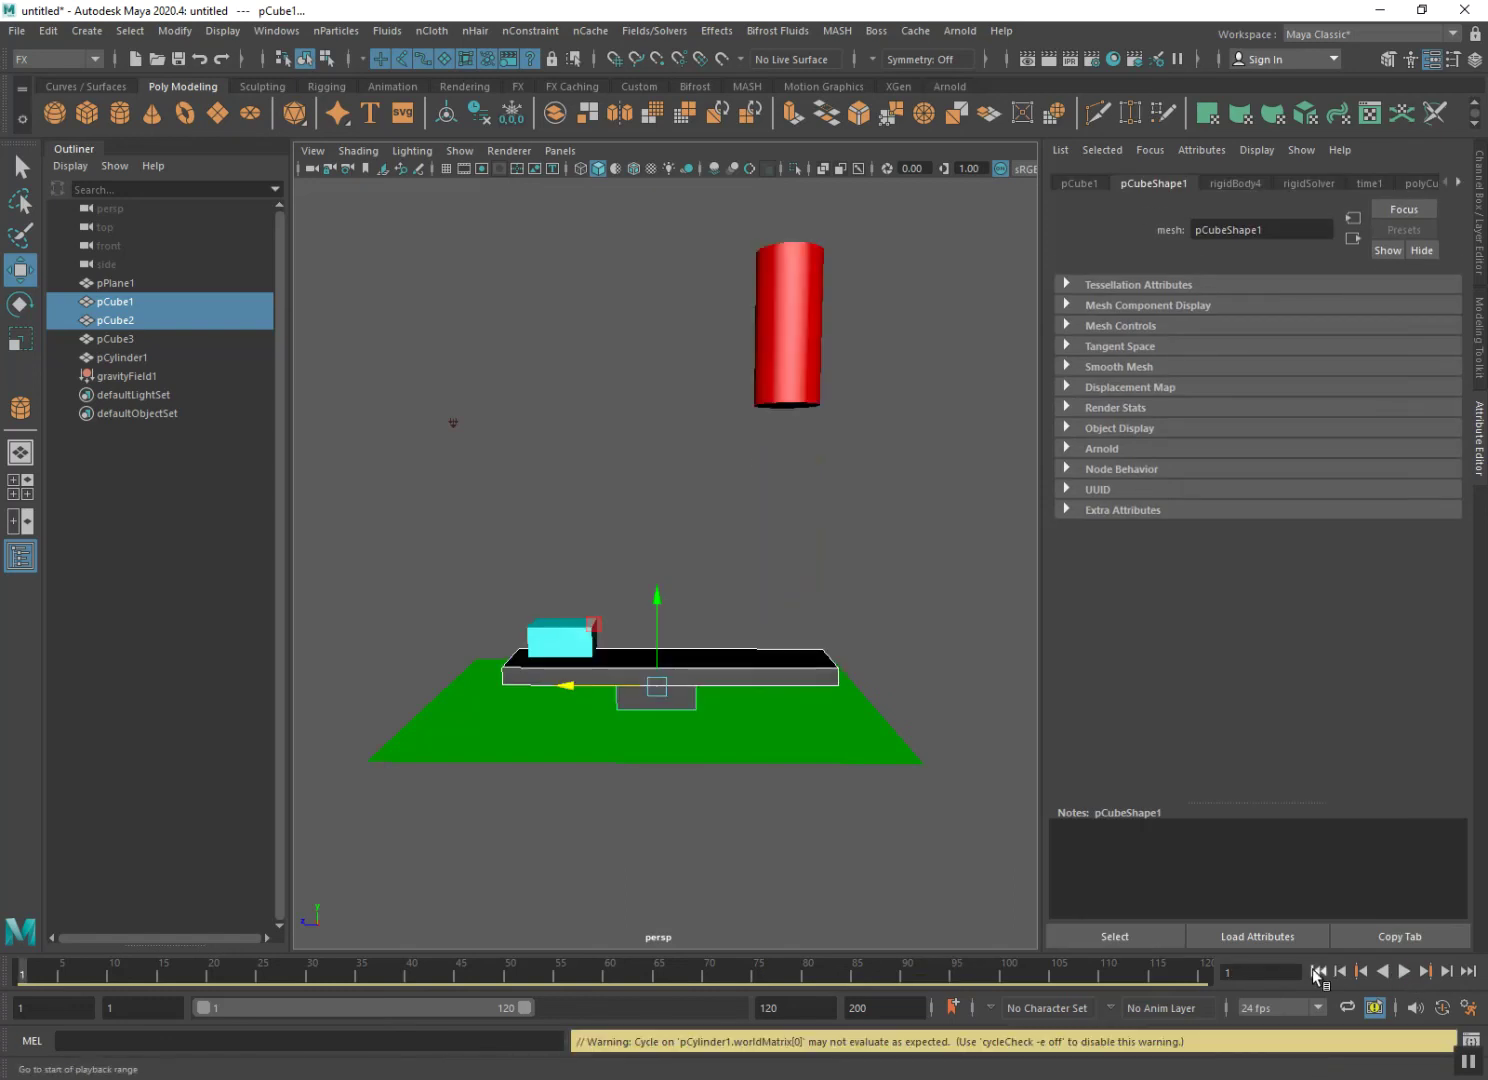
# - Select the support block and green ground, and orbit to a side-on view
pyautogui.click(693, 708)
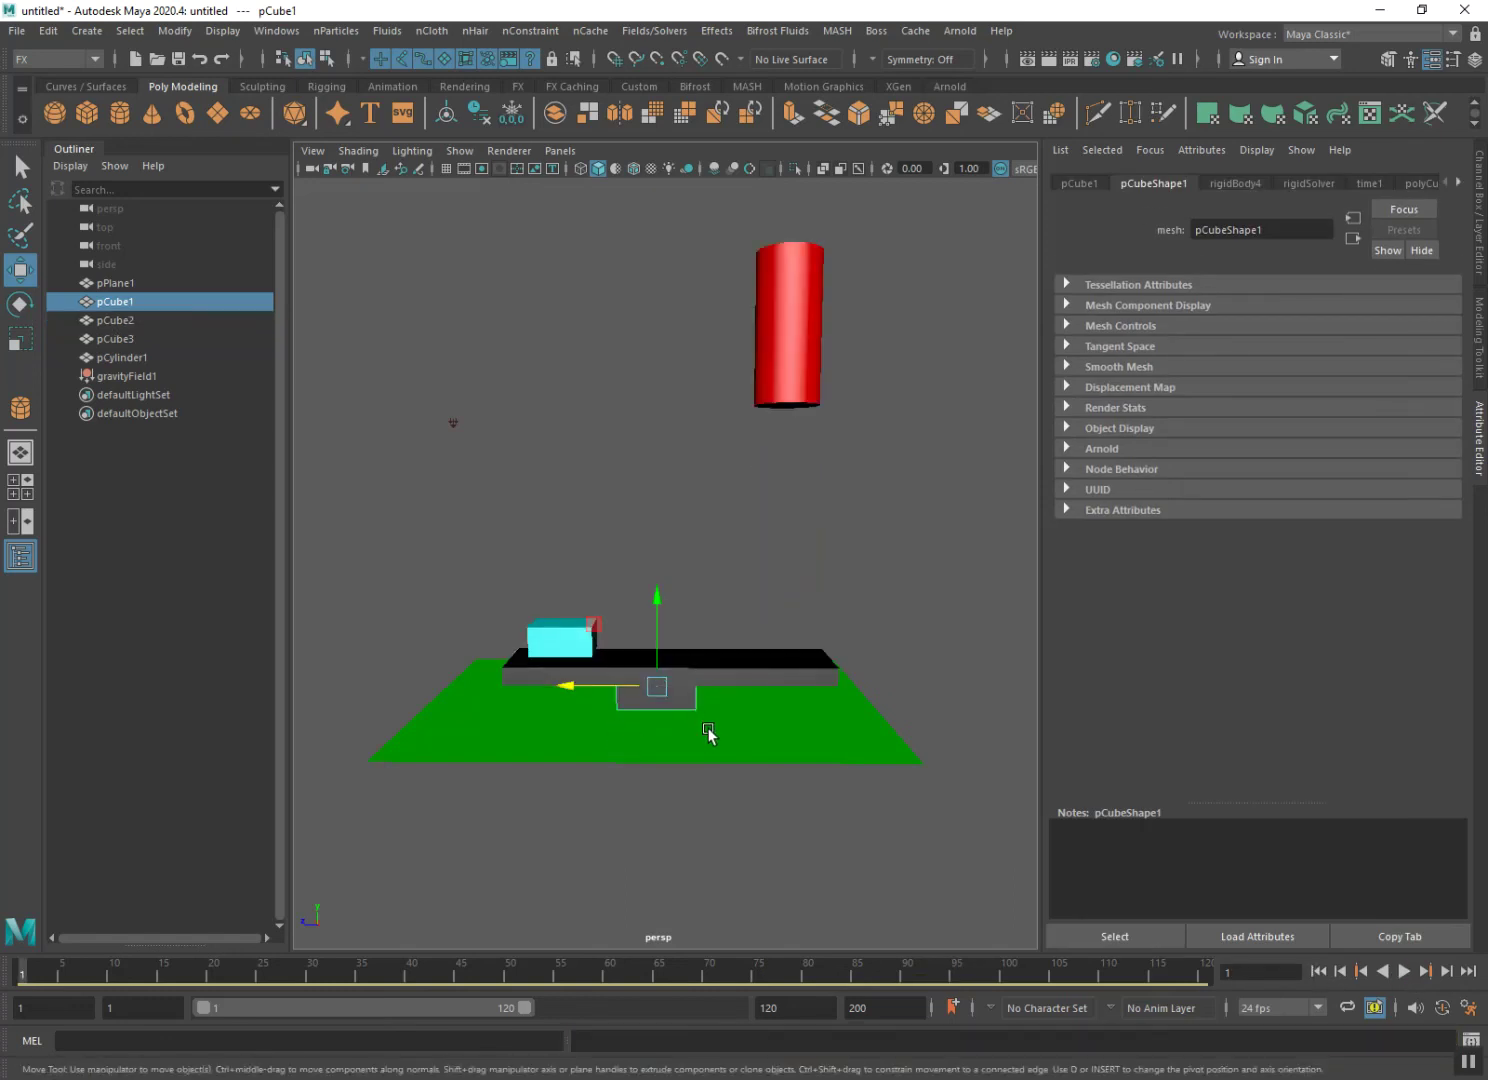
pyautogui.keyDown('shift'); pyautogui.click(712, 735); pyautogui.keyUp('shift')
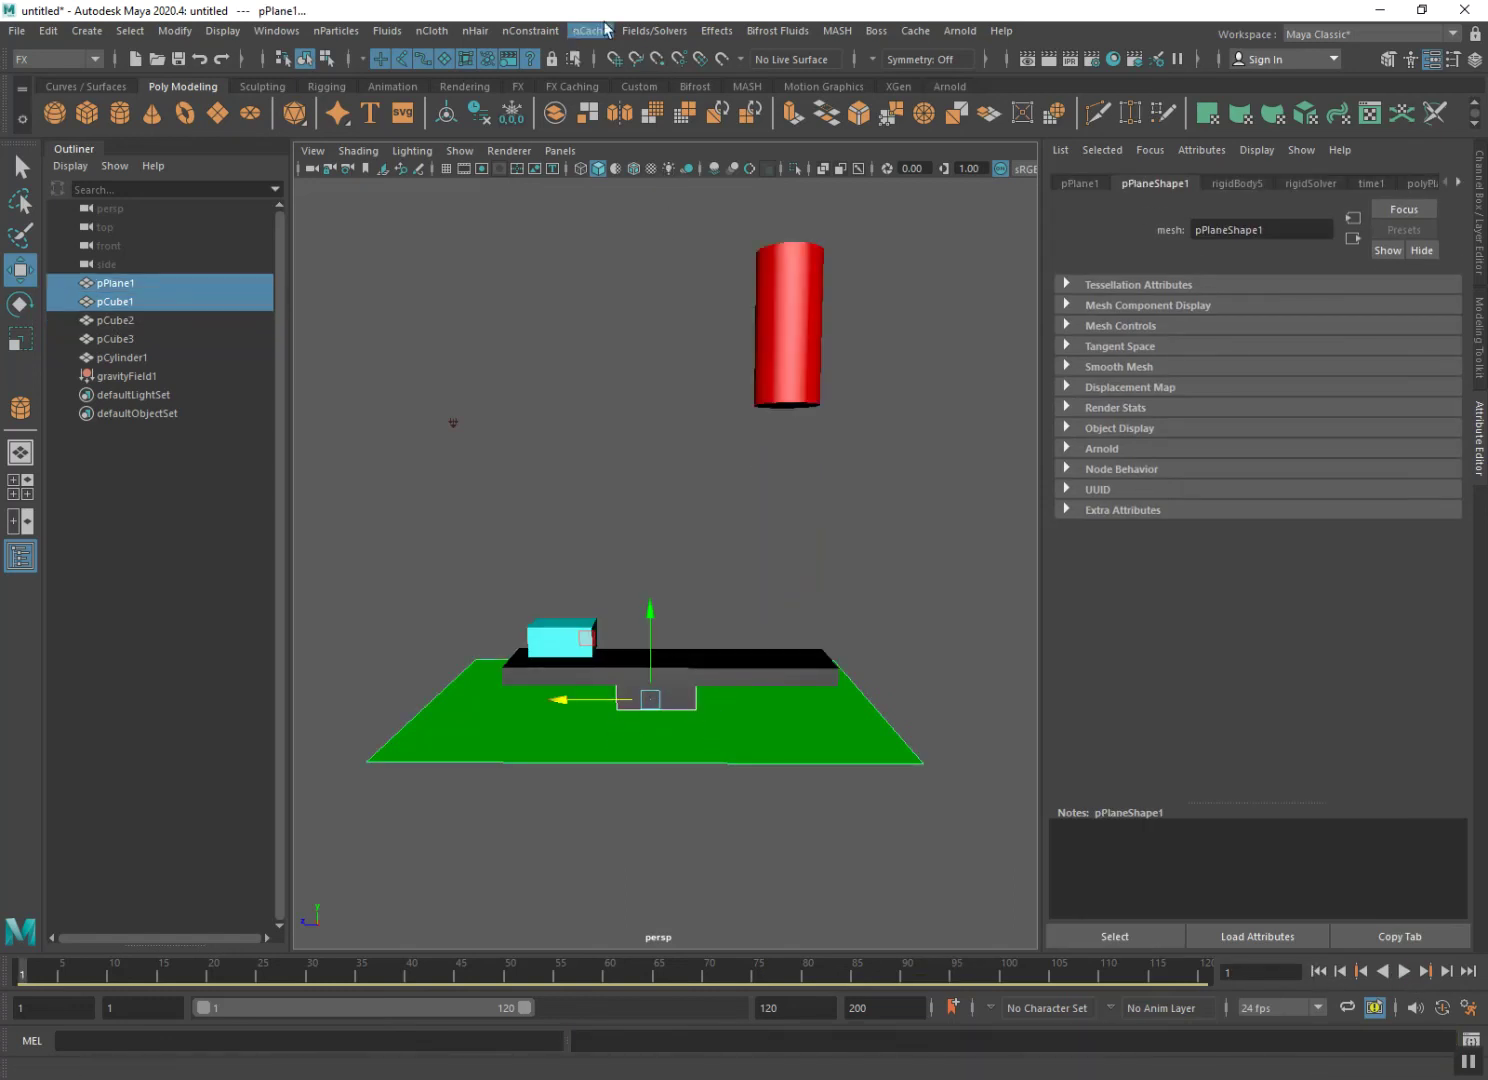
pyautogui.scroll(3, 630, 735)
pyautogui.scroll(-2, 630, 735)
pyautogui.keyDown('alt'); pyautogui.moveTo(630, 735); pyautogui.dragTo(631, 737); pyautogui.keyUp('alt')
# - Raise the black plank and cyan box slightly along Y, then deselect
pyautogui.click(733, 652)
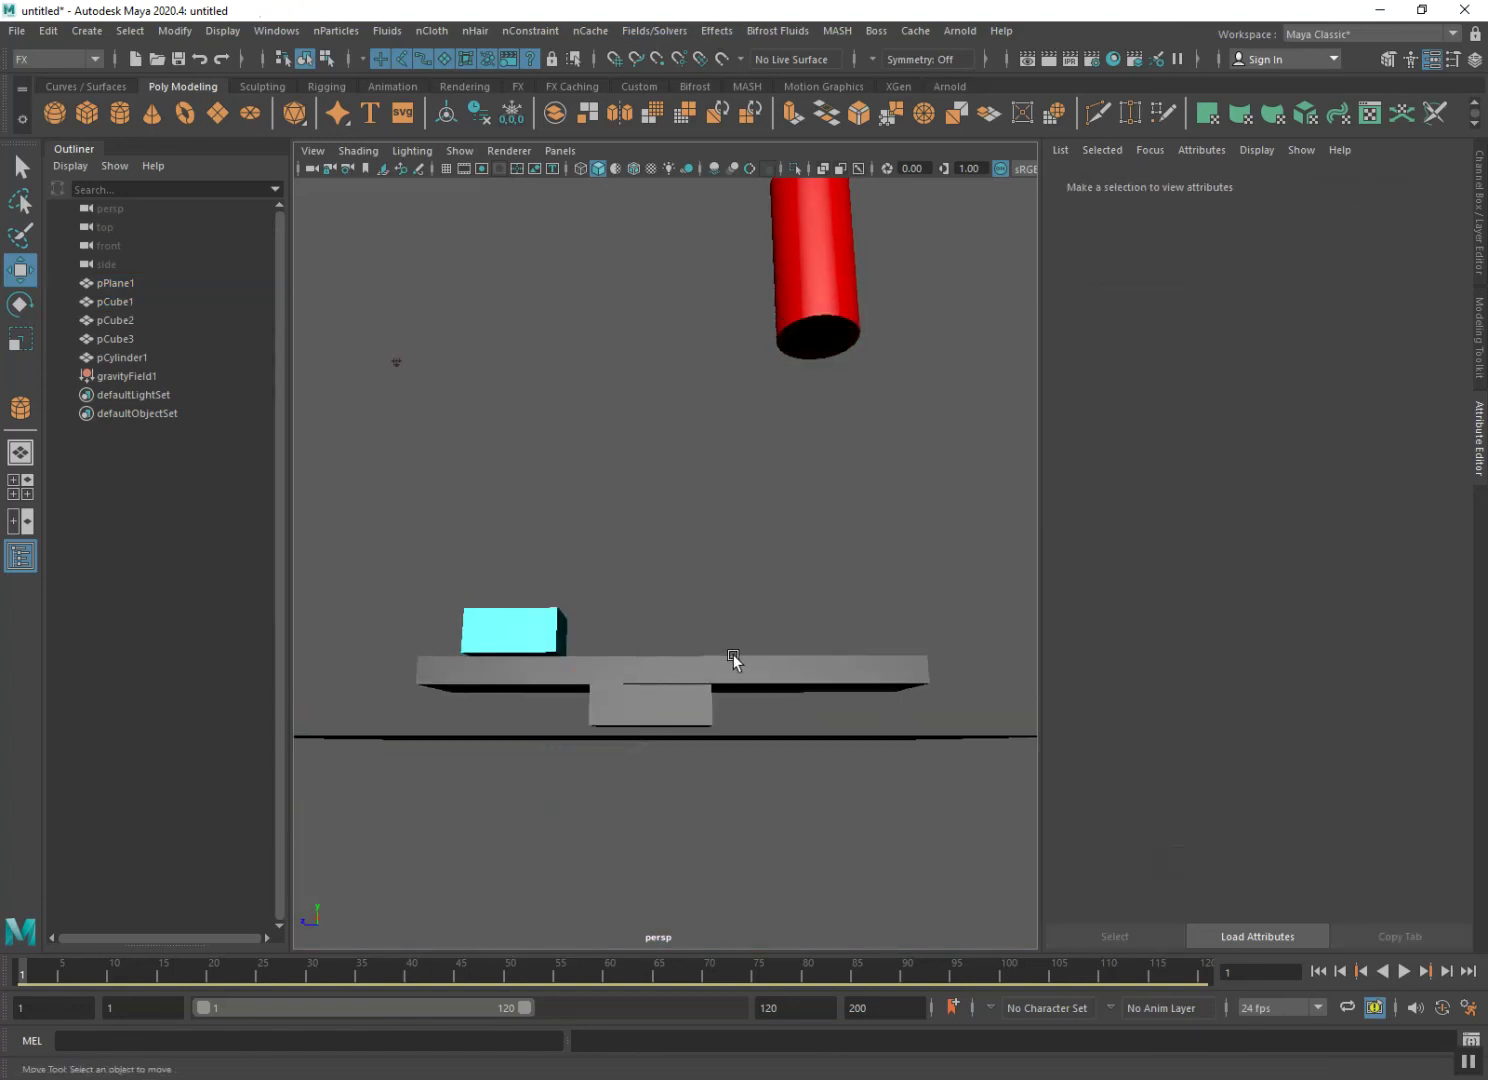
pyautogui.click(730, 677)
pyautogui.keyDown('shift'); pyautogui.click(510, 628); pyautogui.keyUp('shift')
pyautogui.moveTo(524, 577); pyautogui.dragTo(523, 558)
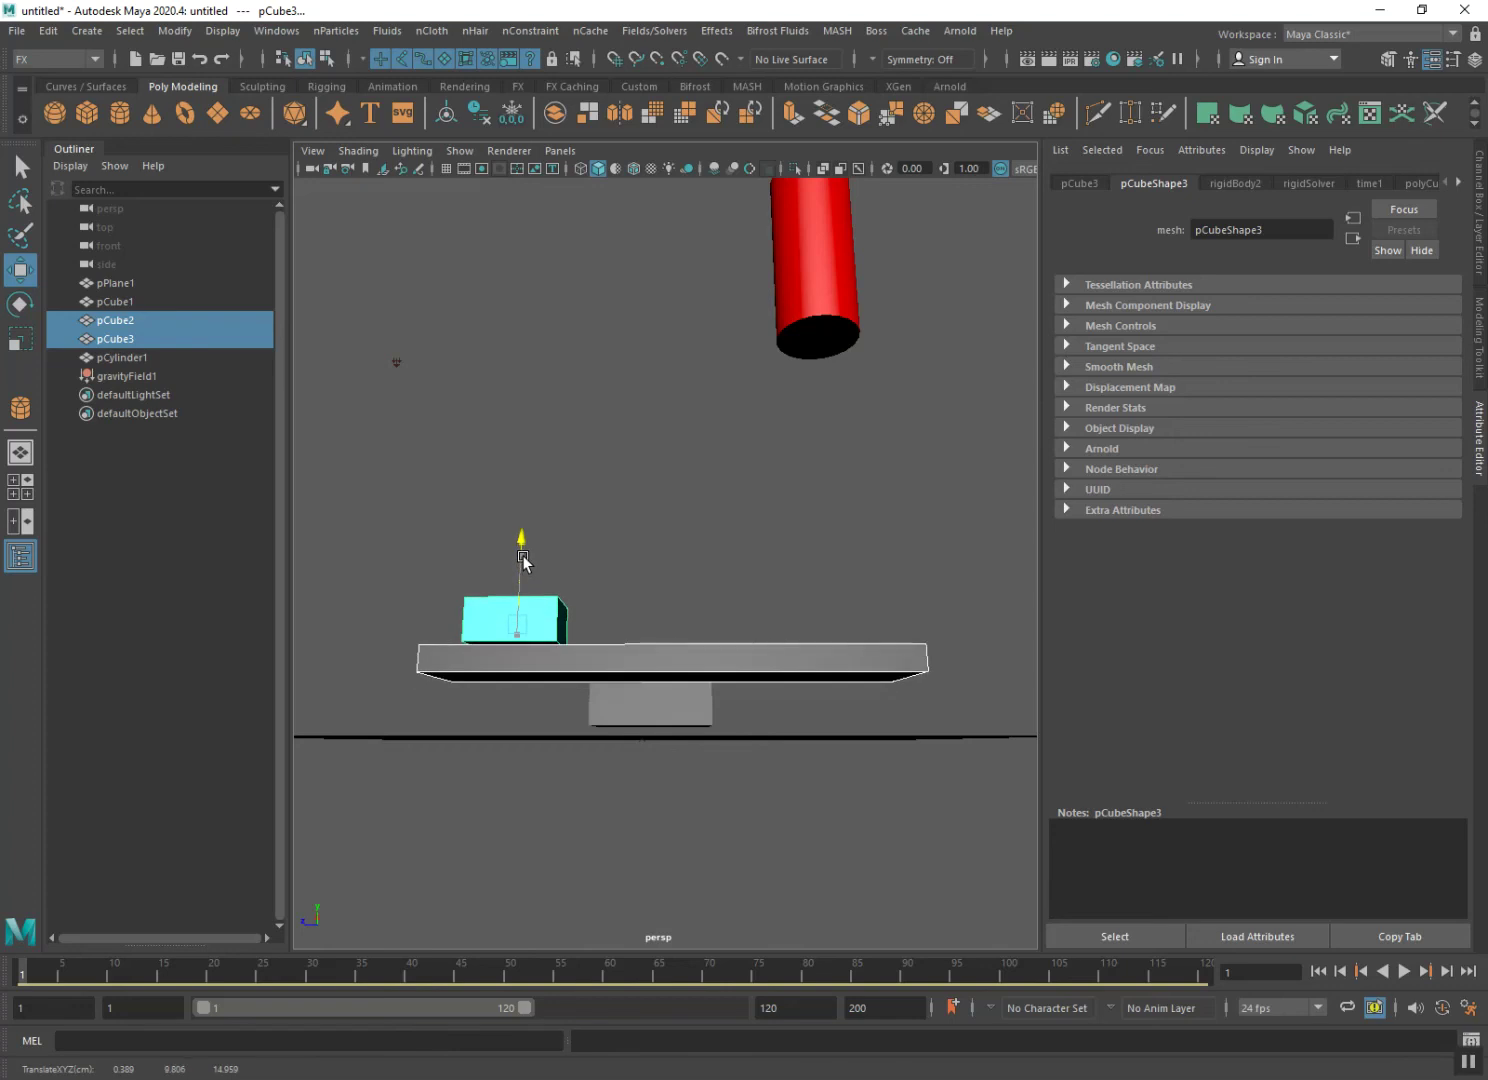
pyautogui.click(725, 568)
pyautogui.keyDown('alt'); pyautogui.moveTo(701, 701); pyautogui.dragTo(685, 765); pyautogui.keyUp('alt')
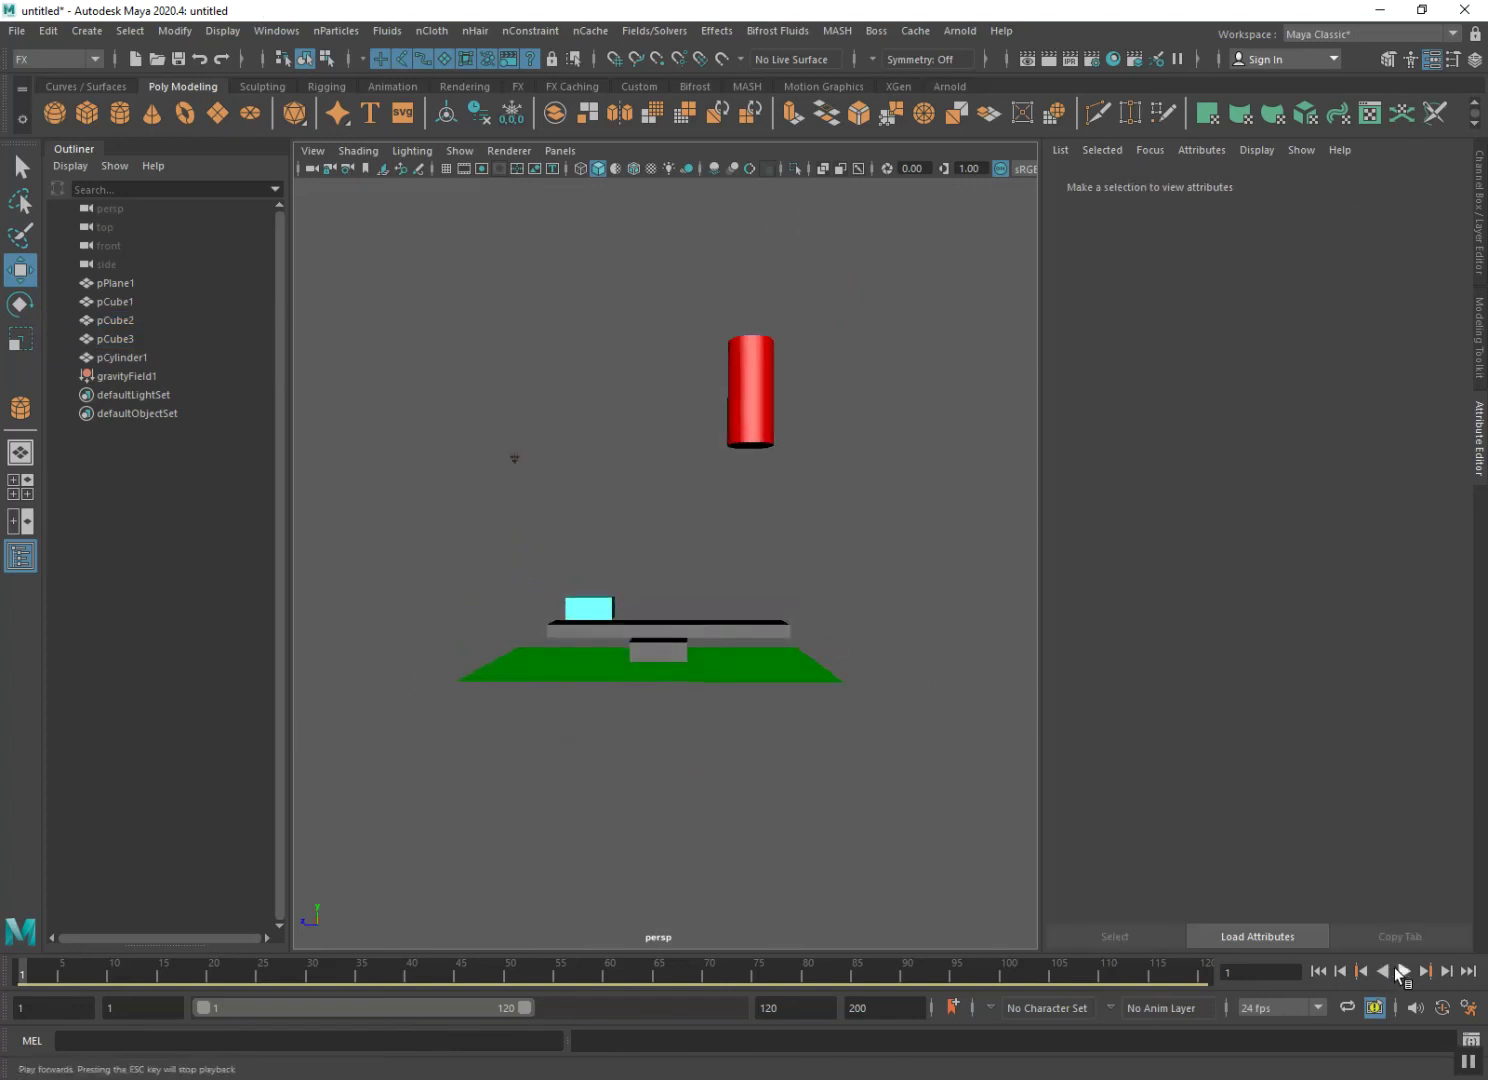
pyautogui.click(1403, 971)
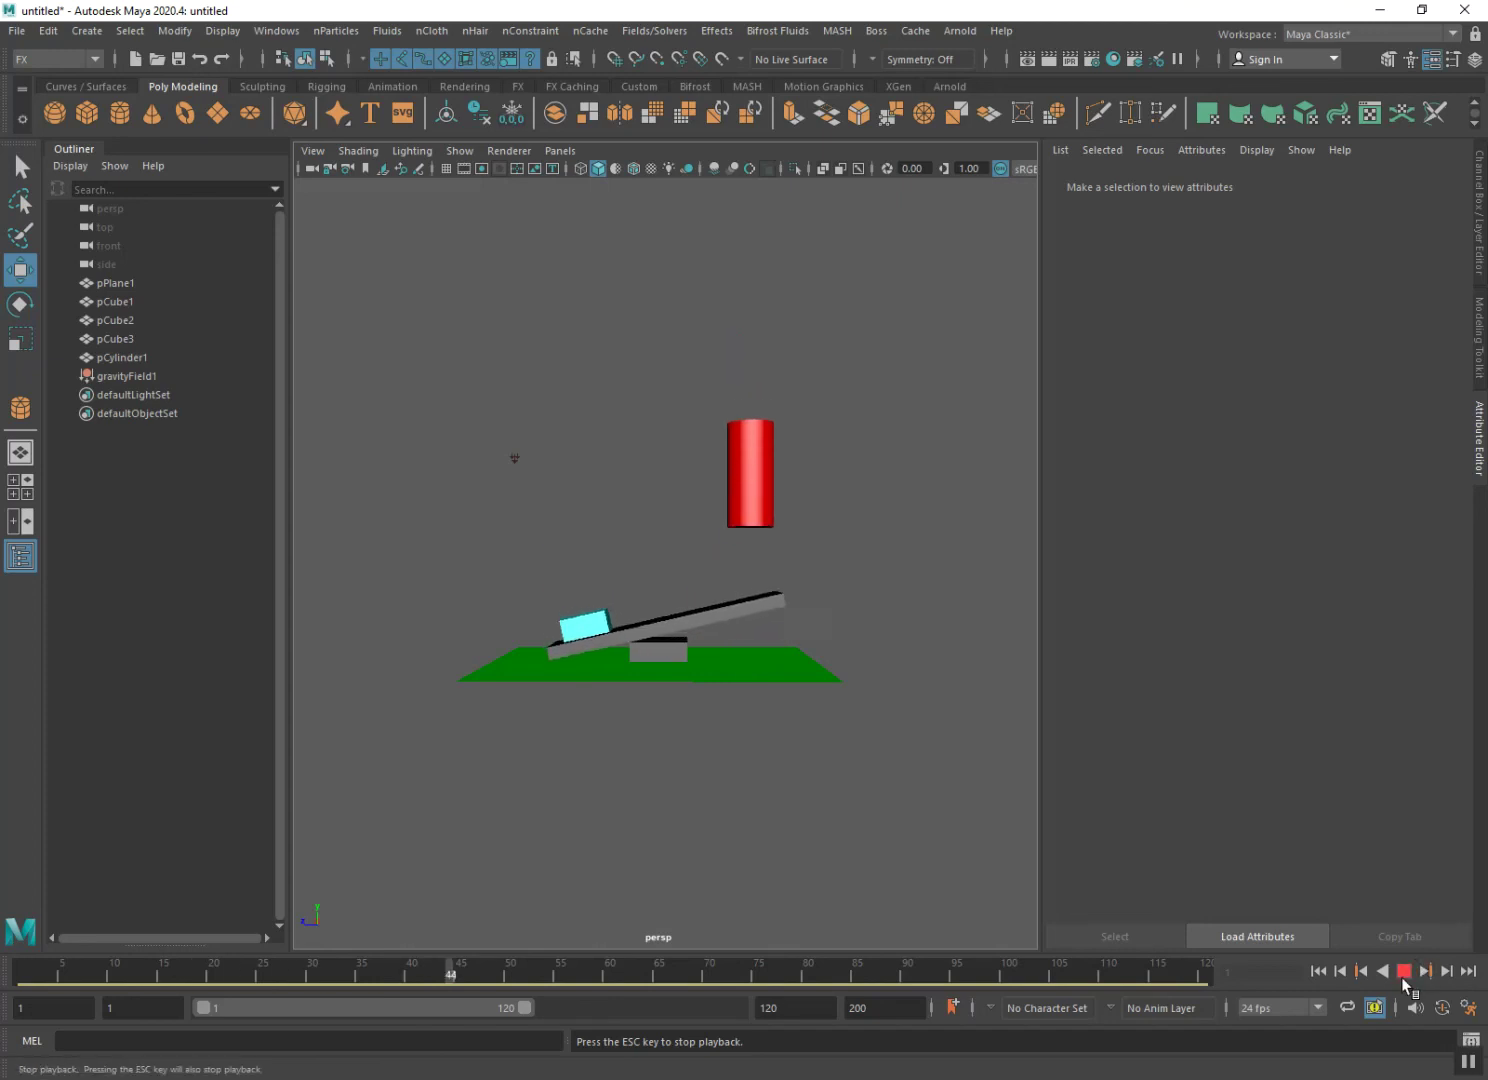
pyautogui.click(1406, 971)
pyautogui.click(1320, 971)
pyautogui.click(748, 390)
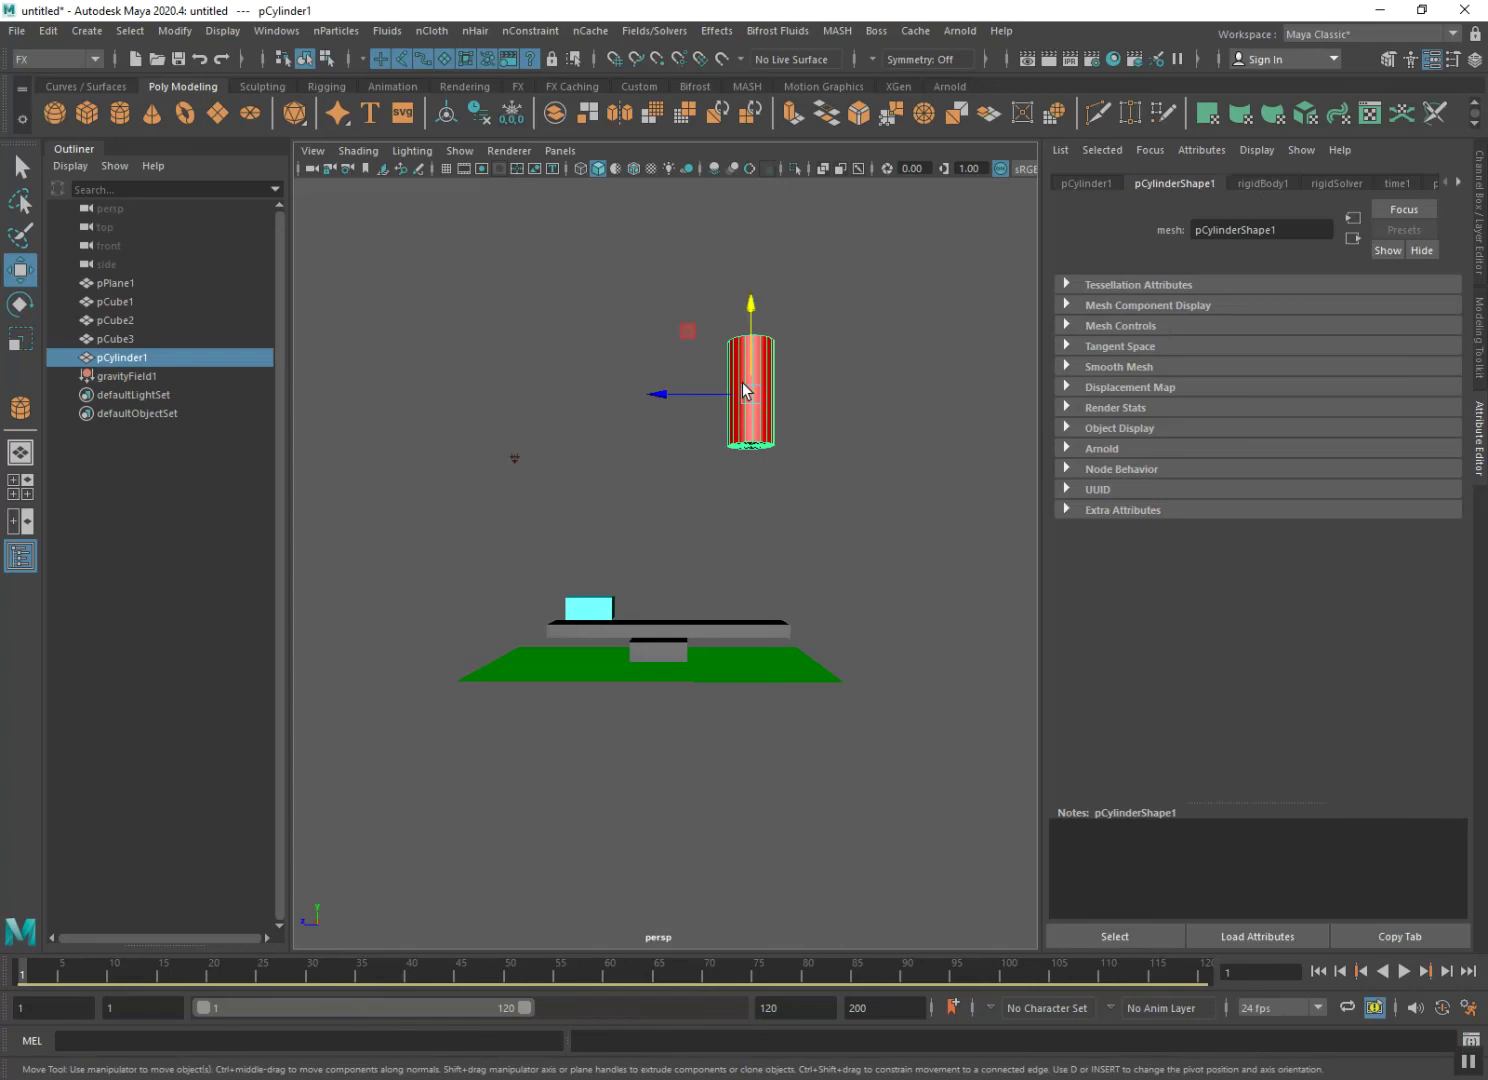
# - Set the cylinder's rigidBody1 Mass to 90
pyautogui.click(1260, 183)
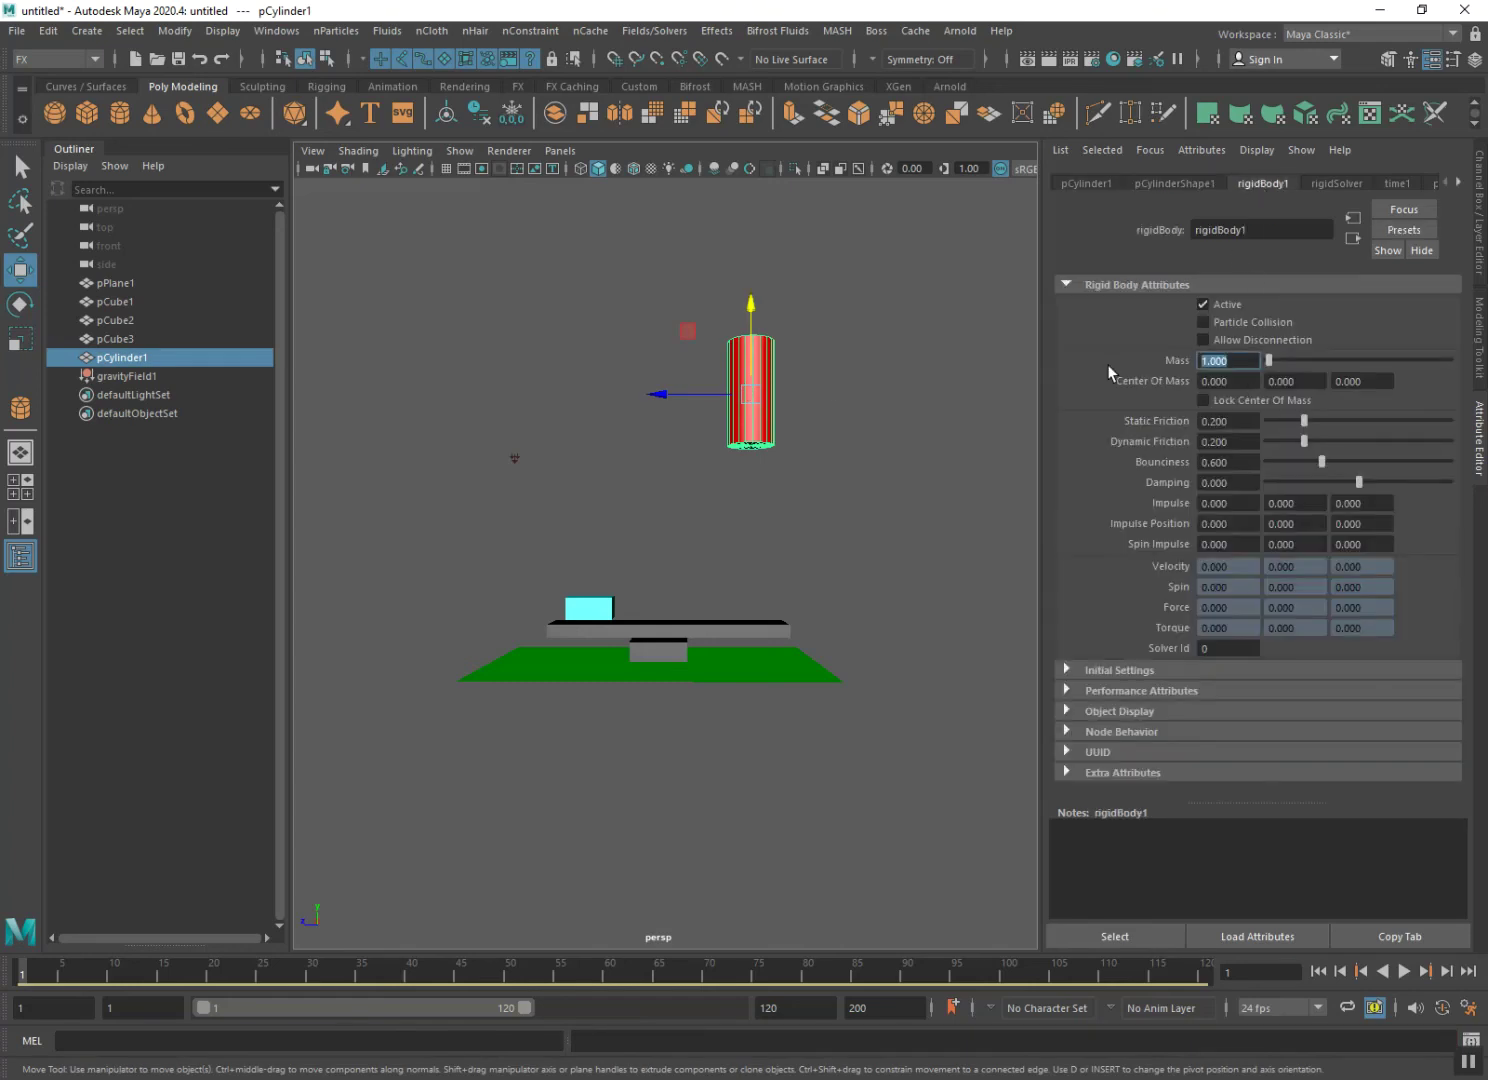
pyautogui.write('90')
pyautogui.press('Return')
# - Play the simulation with the heavier cylinder, then stop and rewind to frame 1
pyautogui.click(1404, 971)
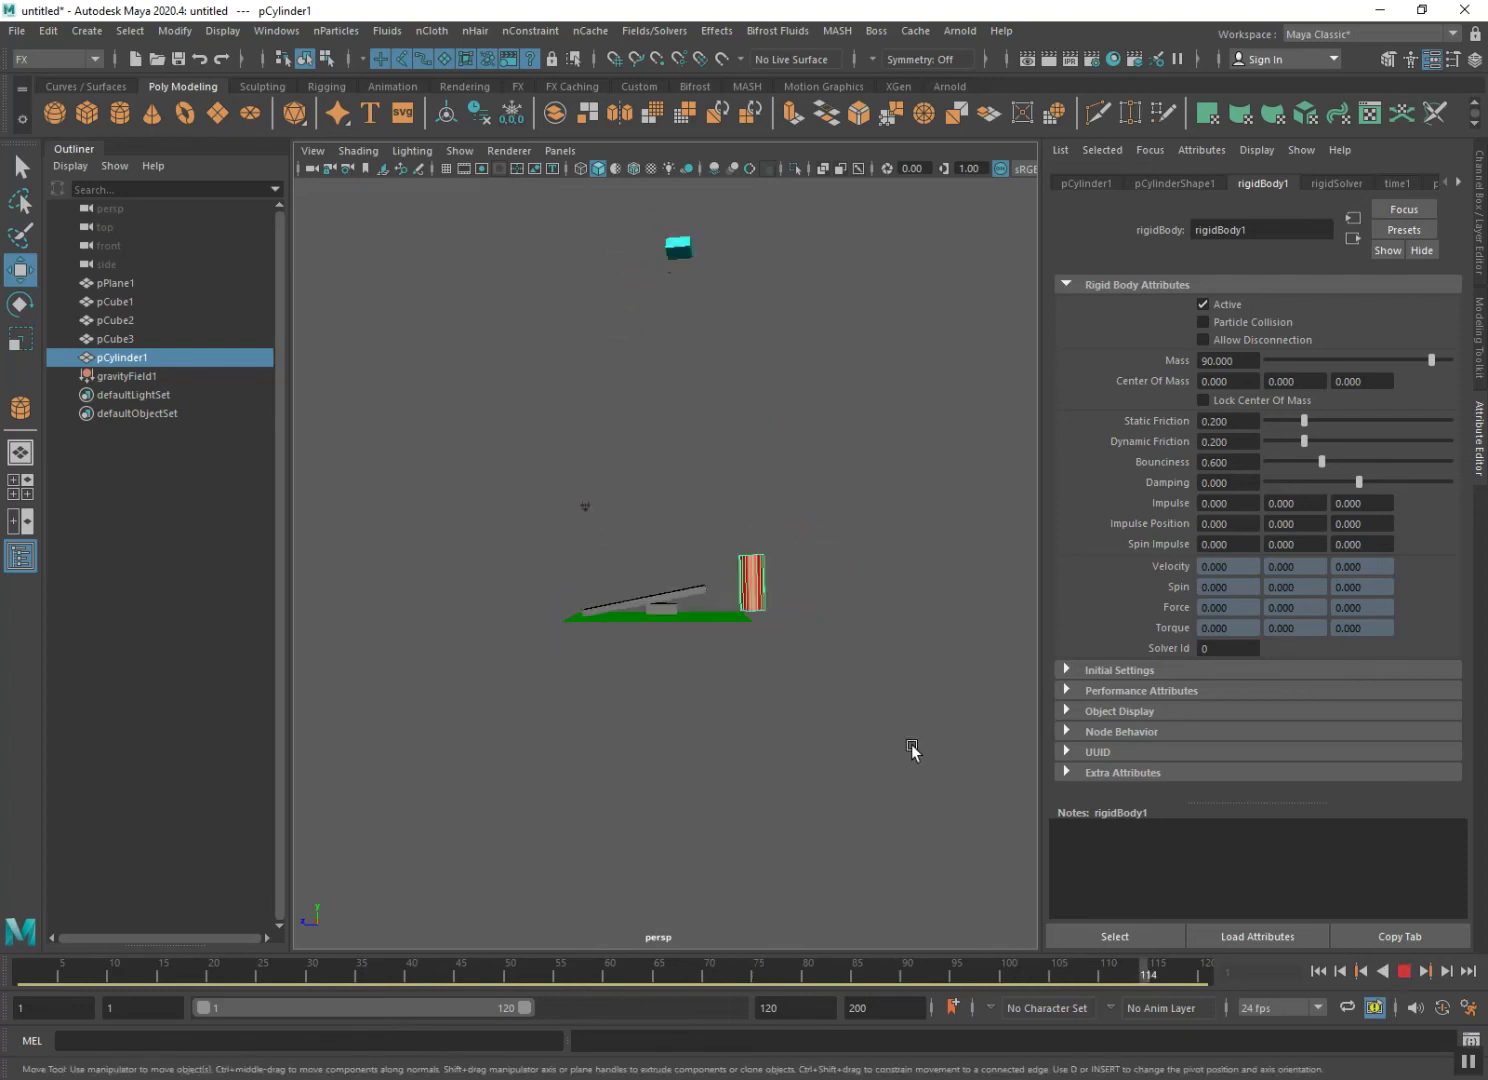
pyautogui.scroll(3, 912, 750)
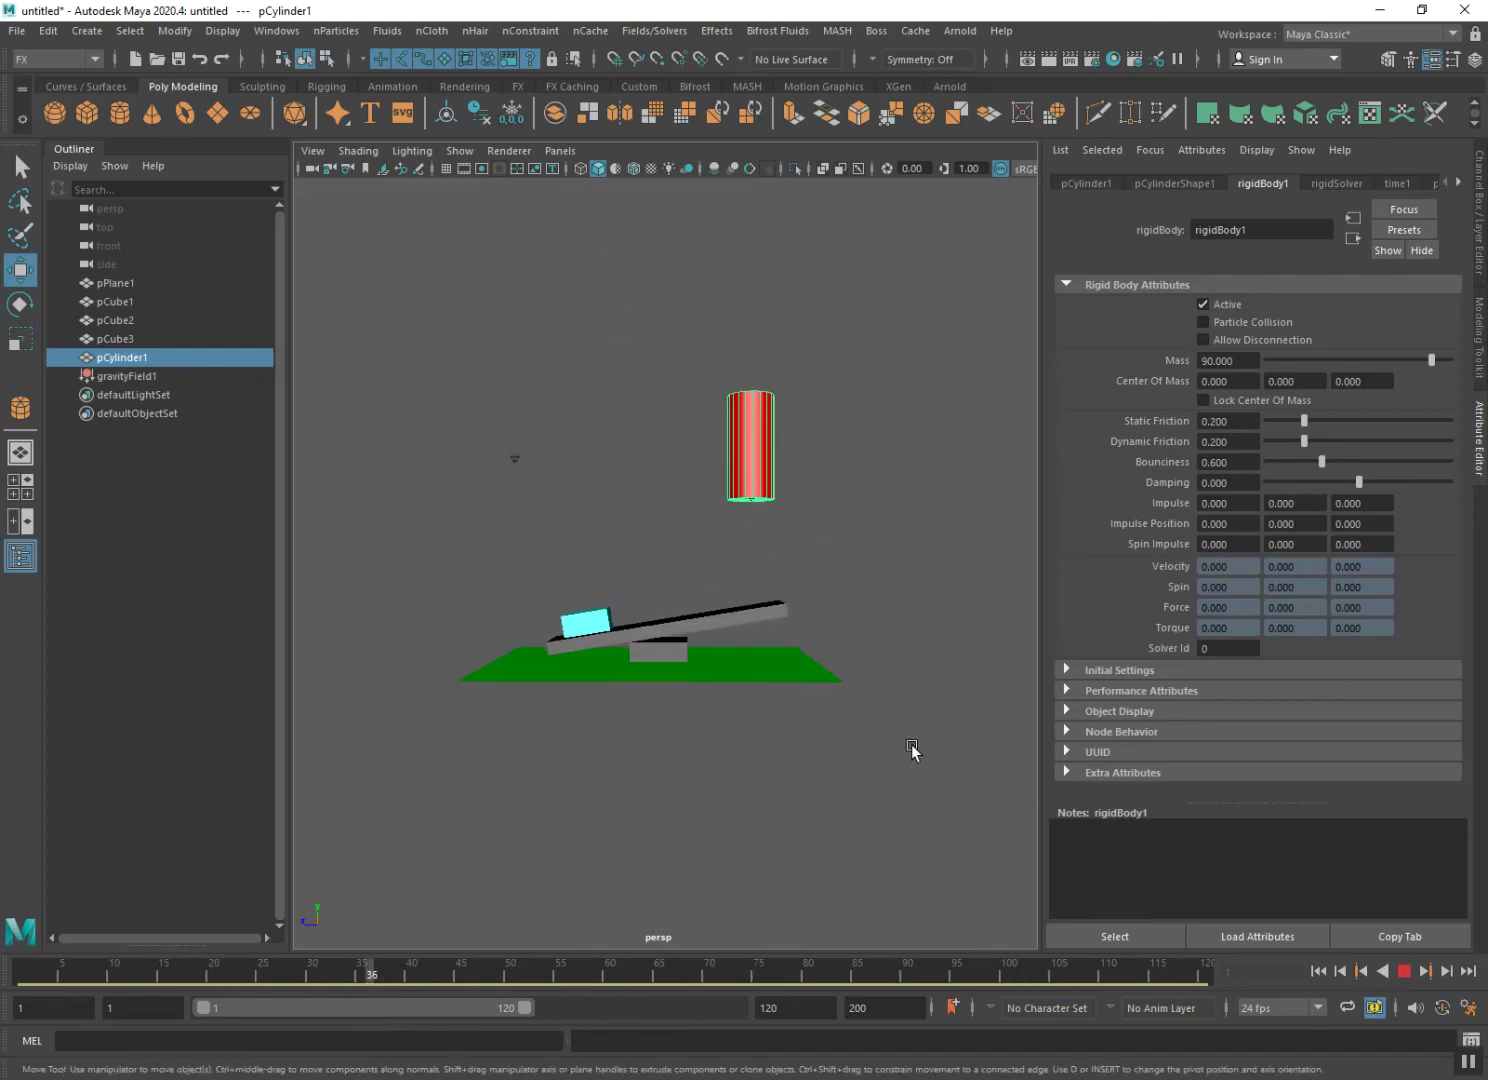
pyautogui.click(913, 750)
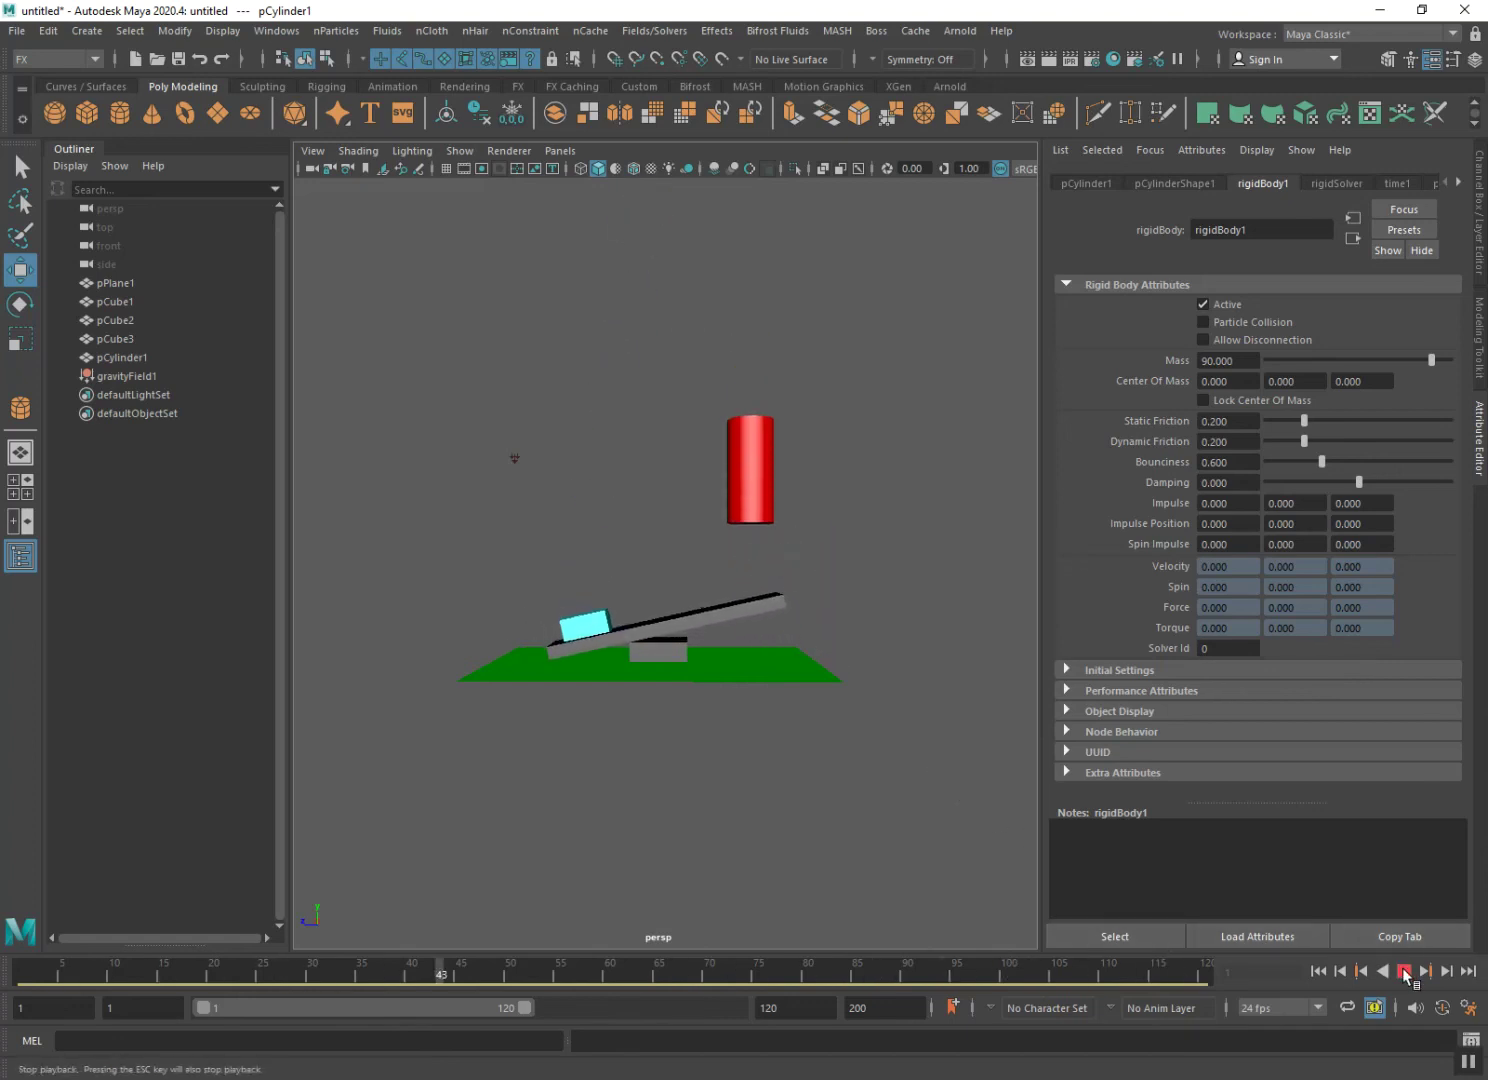
pyautogui.click(1404, 970)
pyautogui.click(1320, 971)
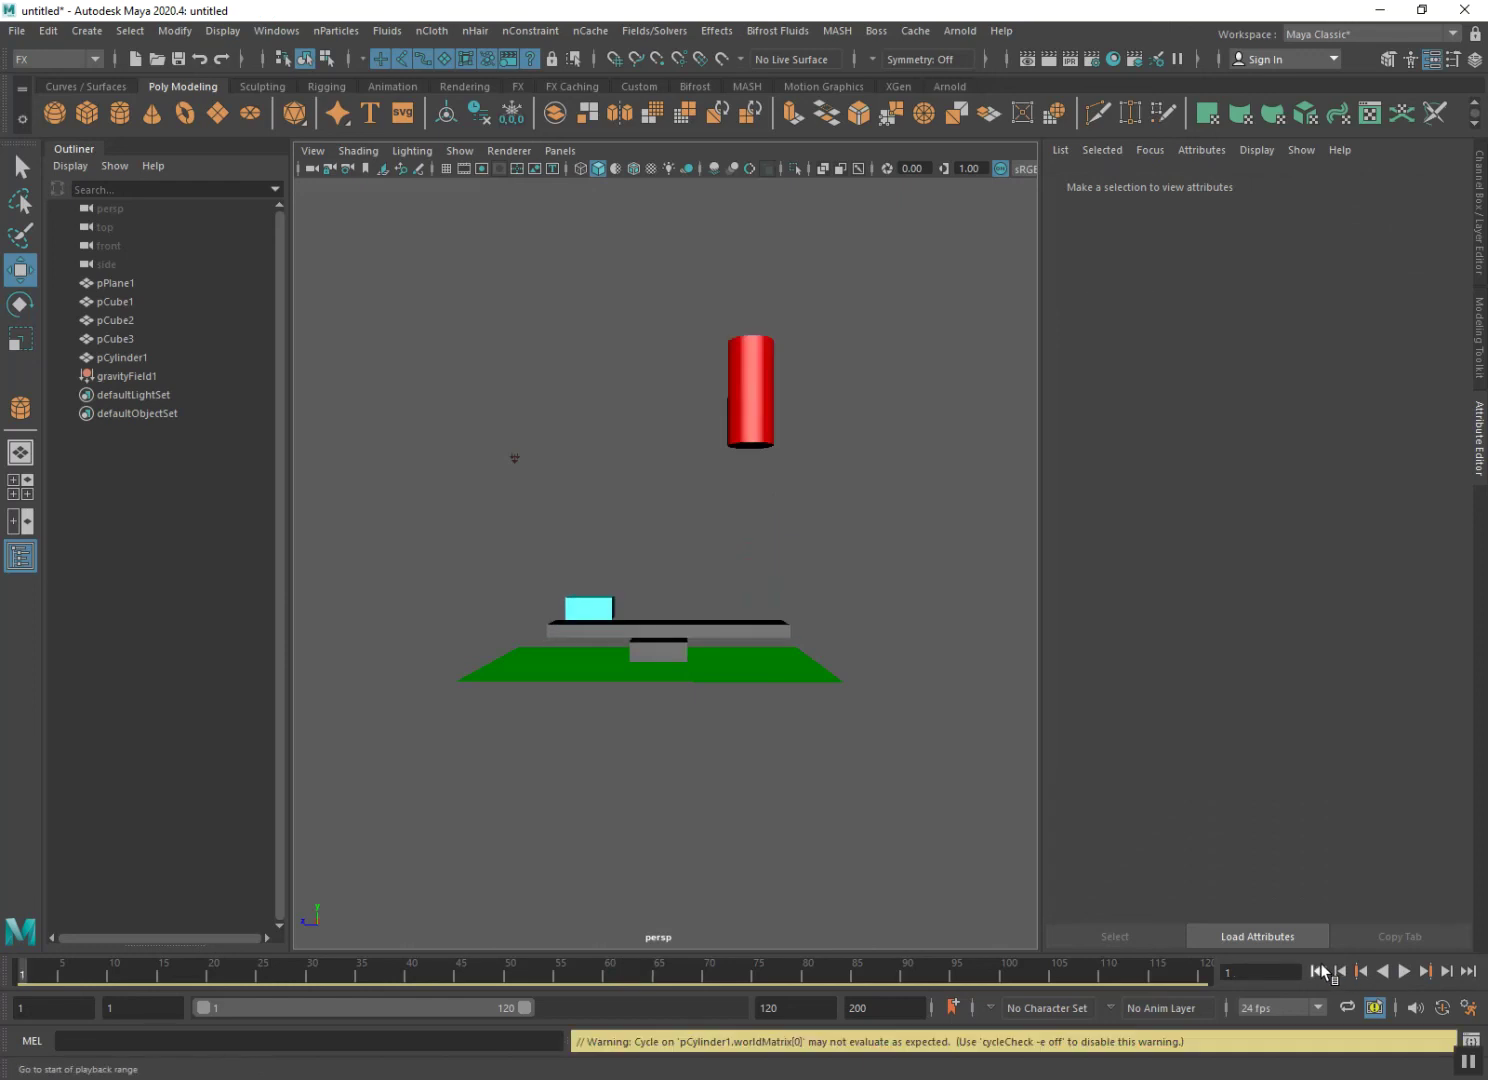